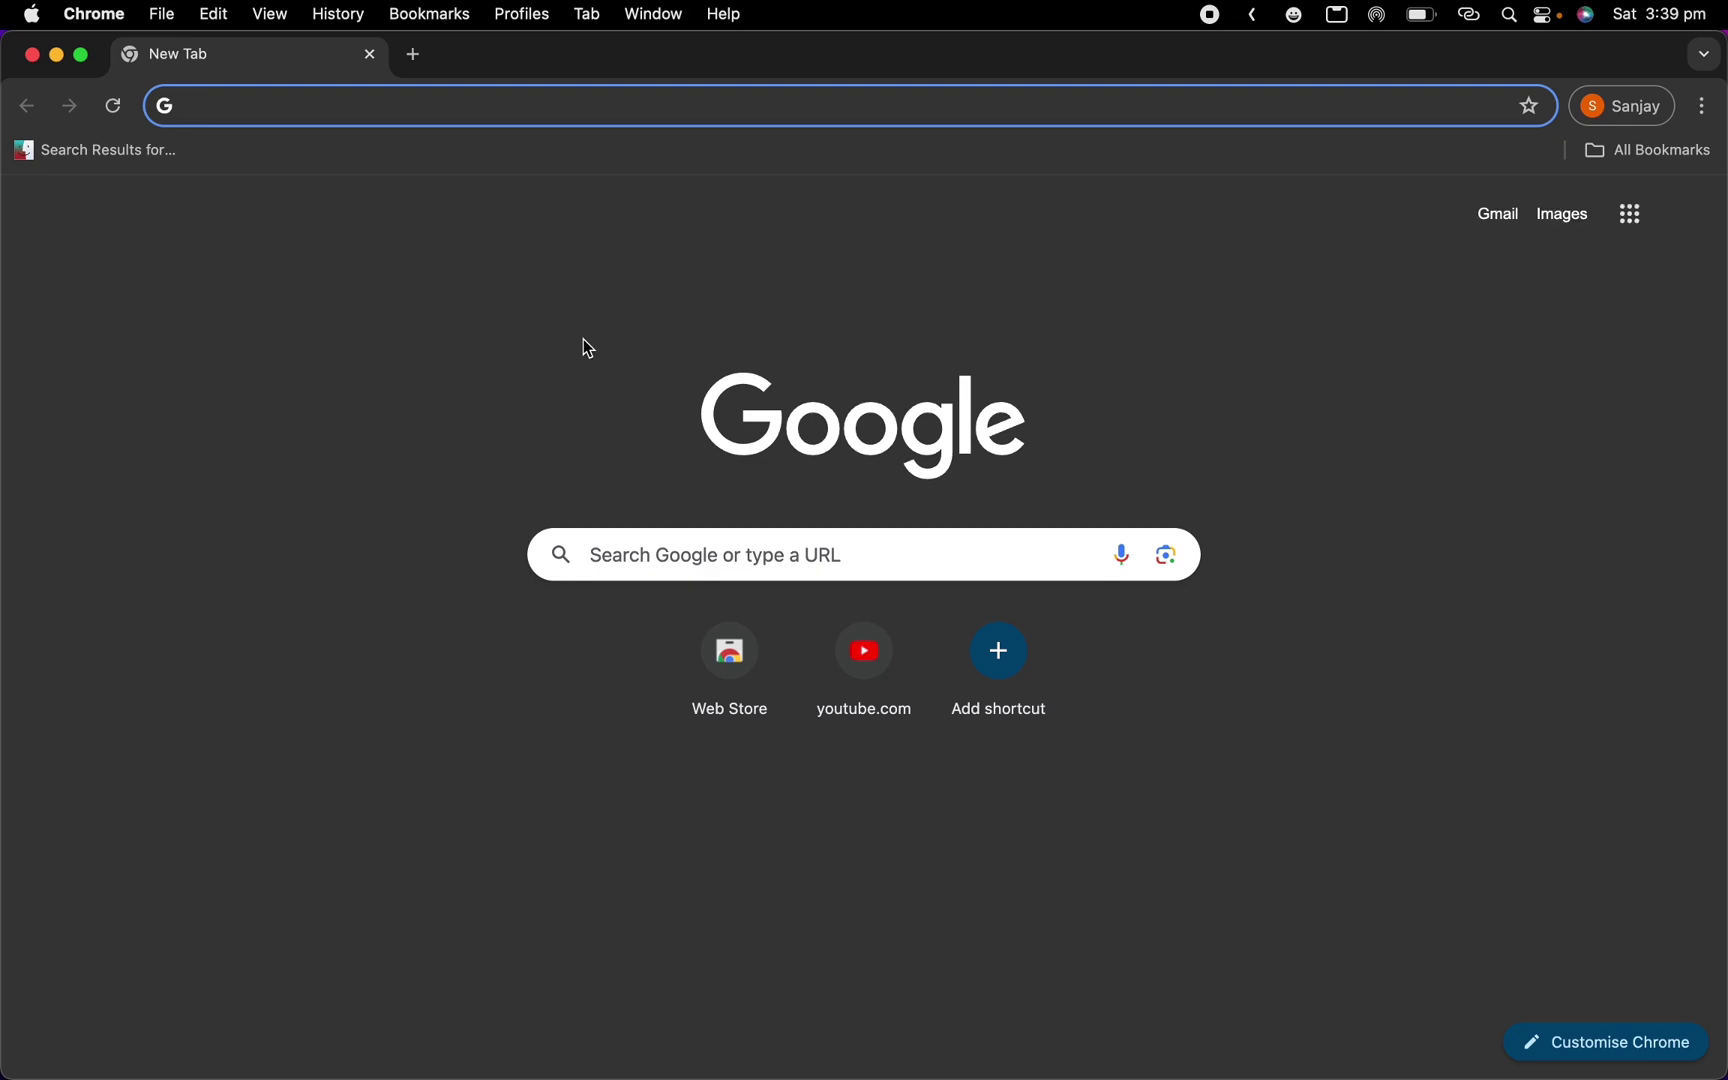
- Search Google for 'mygov login' and open the 'Sign in to myGov' result
type("mygov")
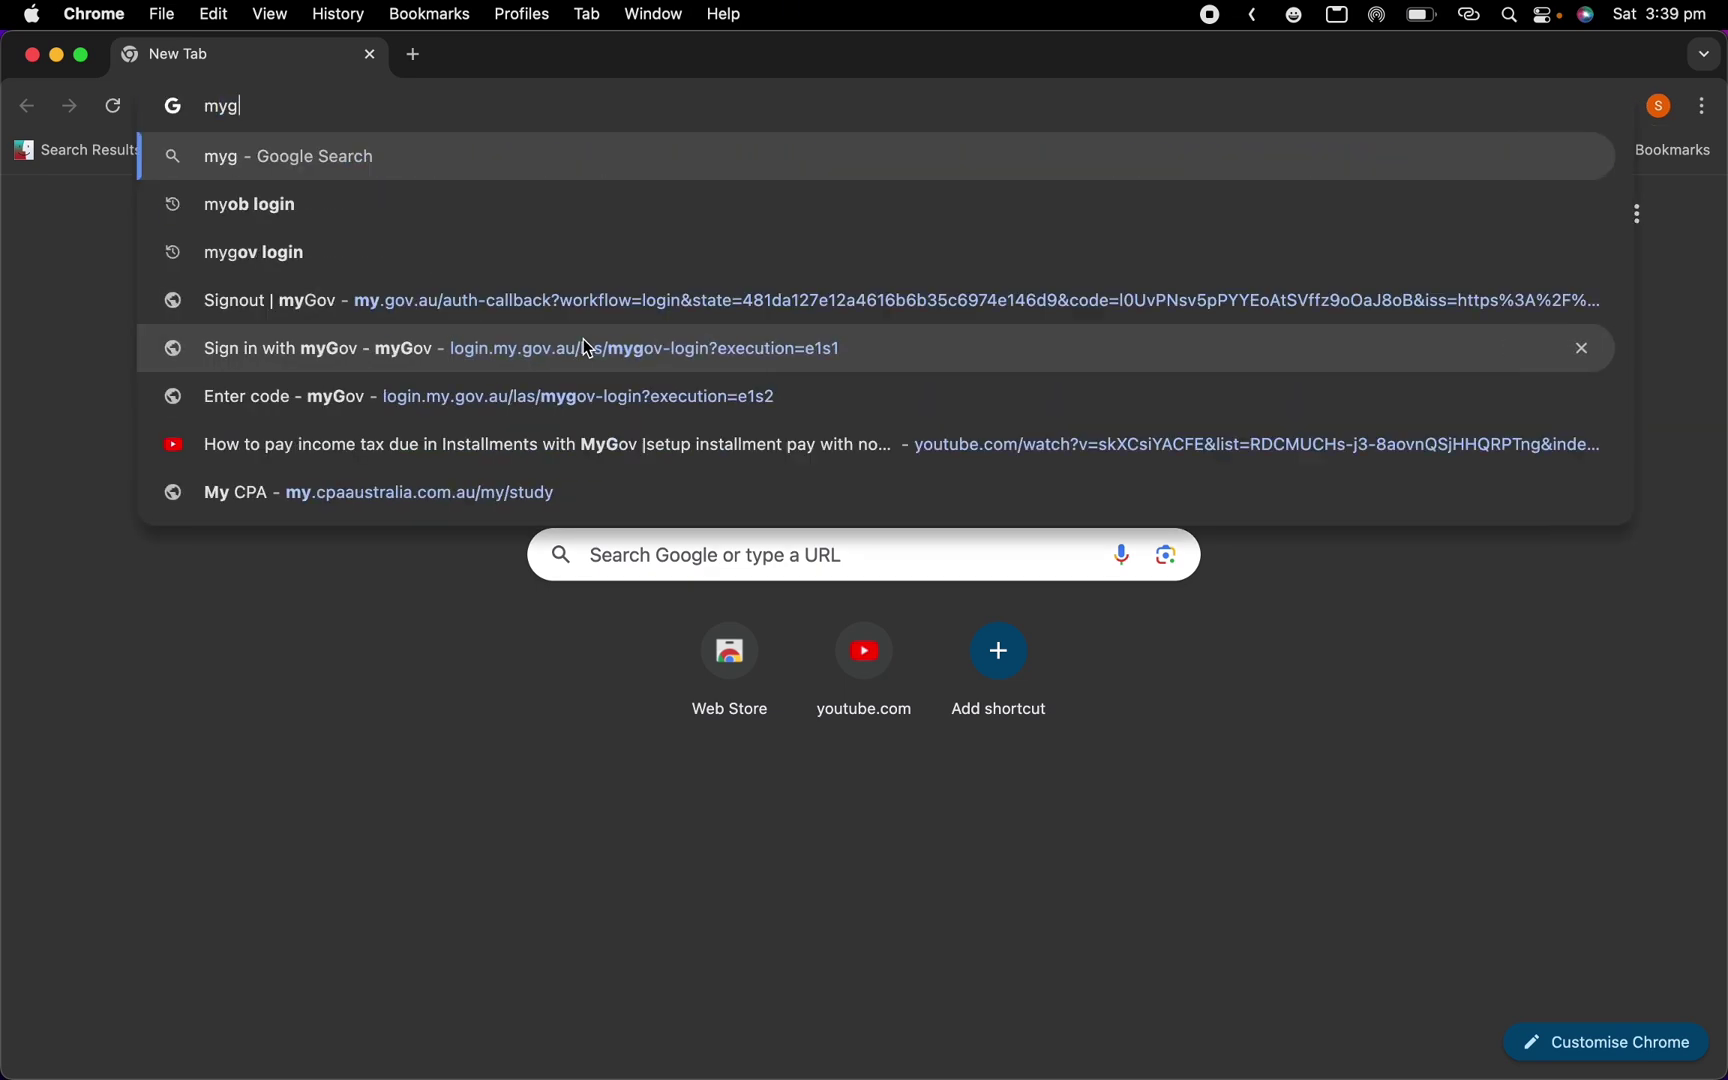
left_click(546, 218)
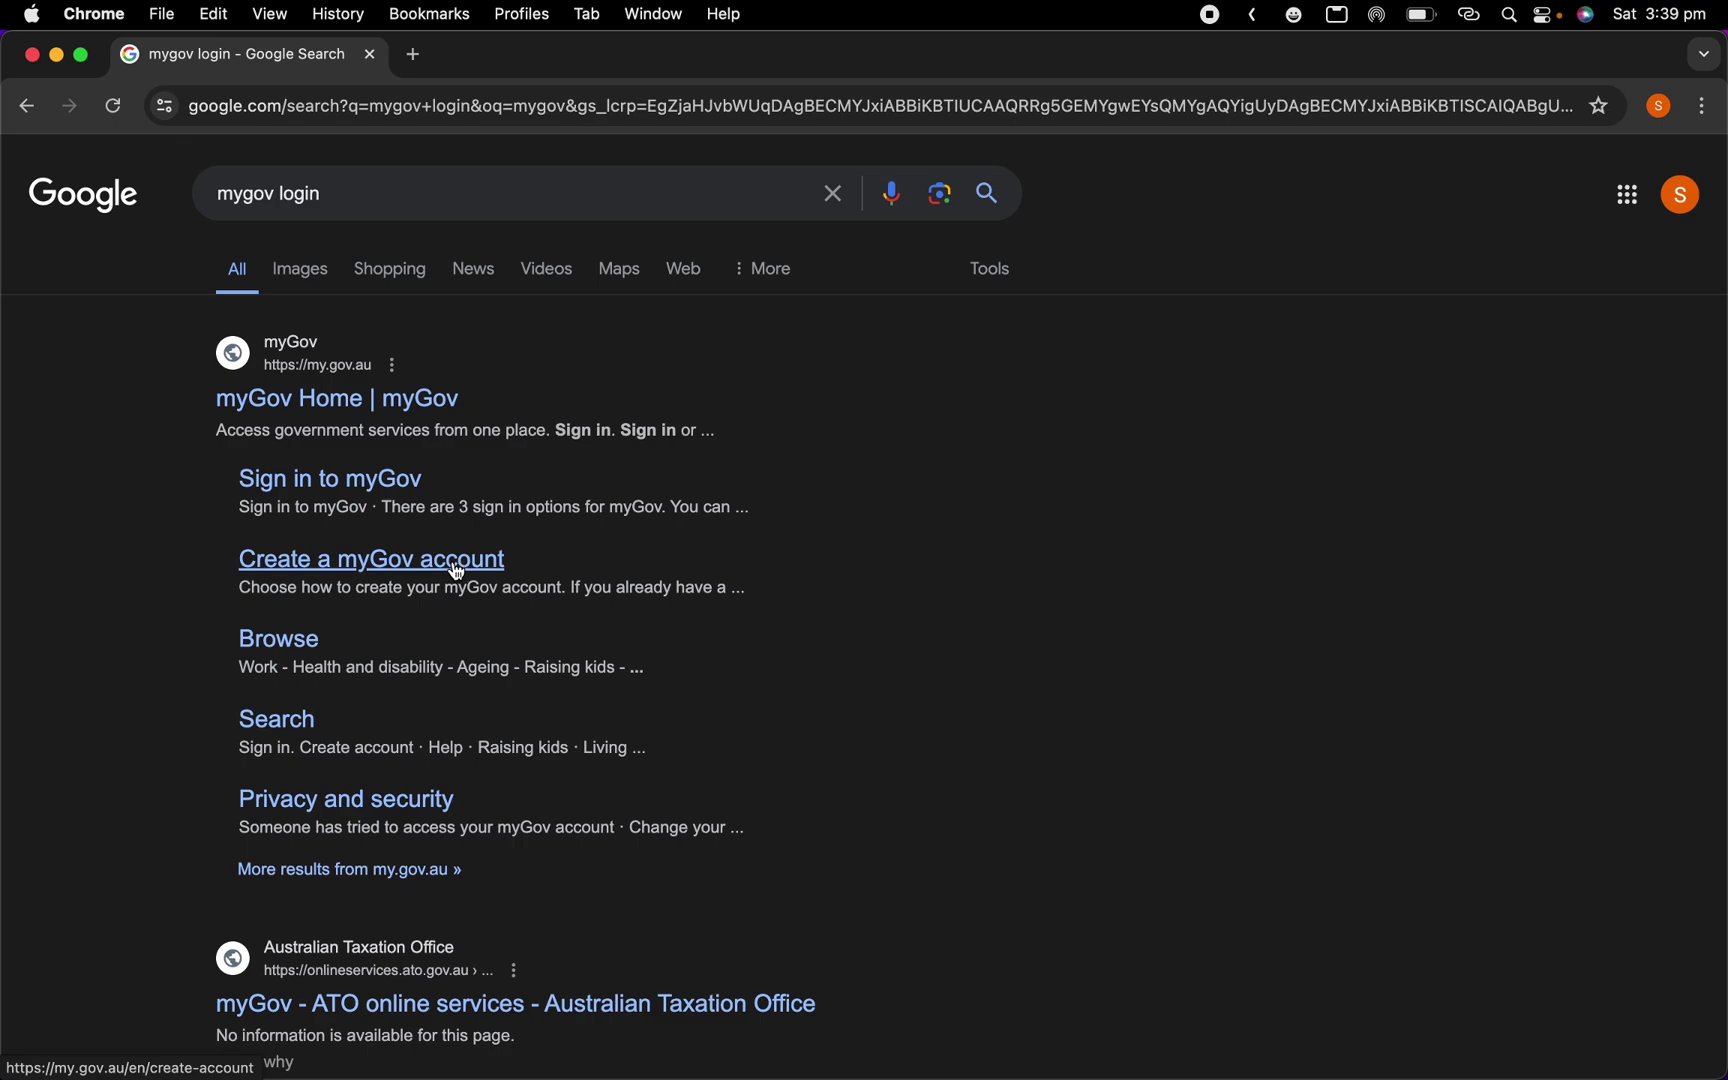
left_click(376, 488)
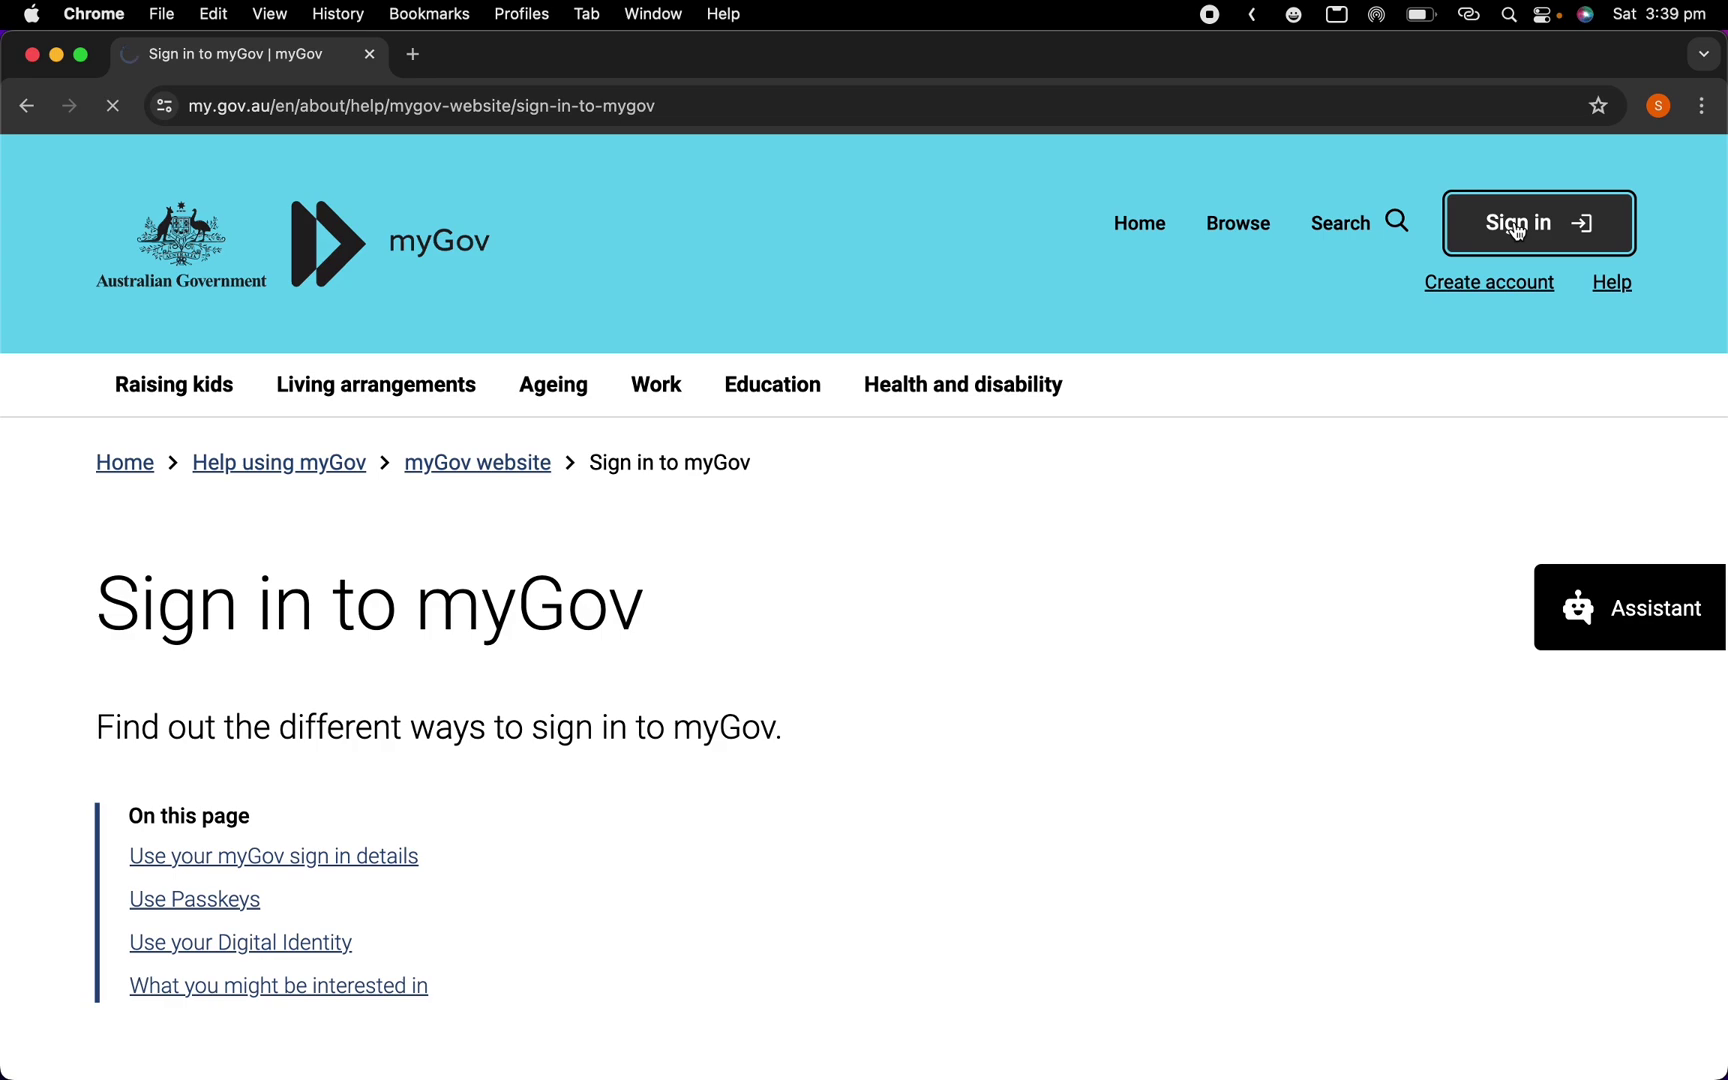
- Sign in to myGov with the saved account details and the SMS verification code
left_click(1518, 228)
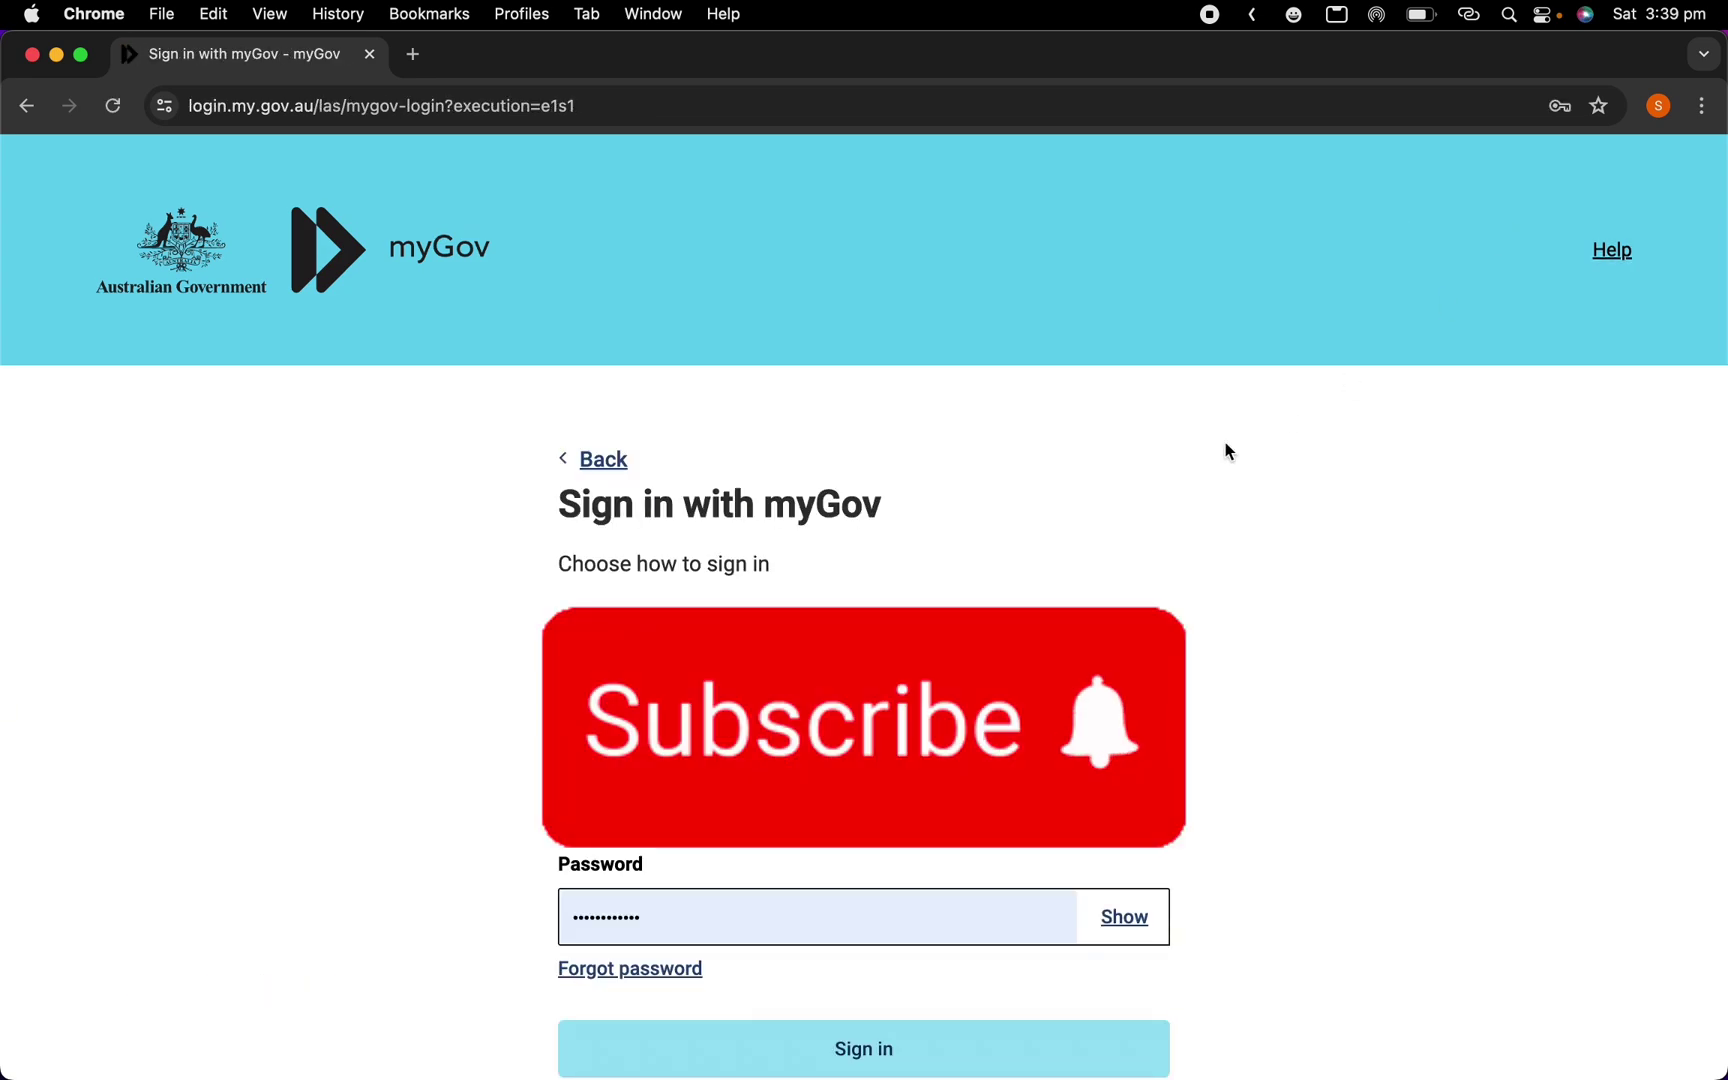
scroll(1227, 447, "down", 1)
scroll(870, 880, "down", 2)
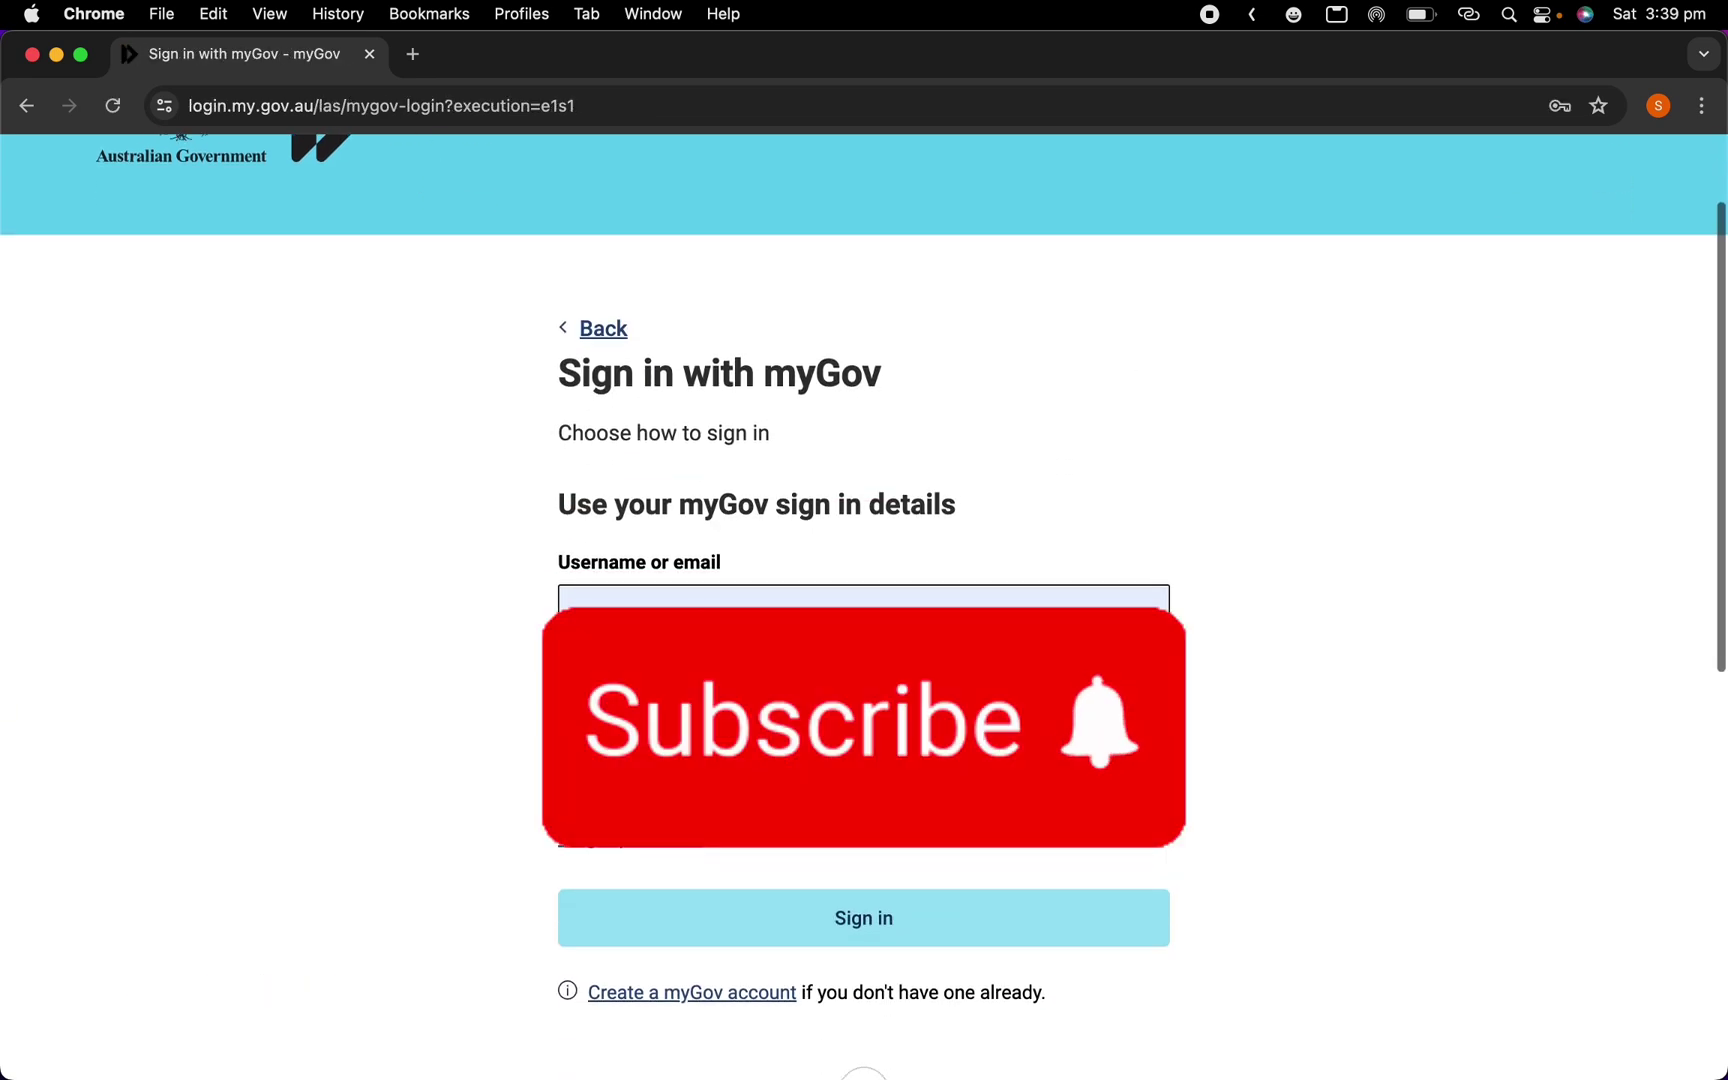
left_click(866, 925)
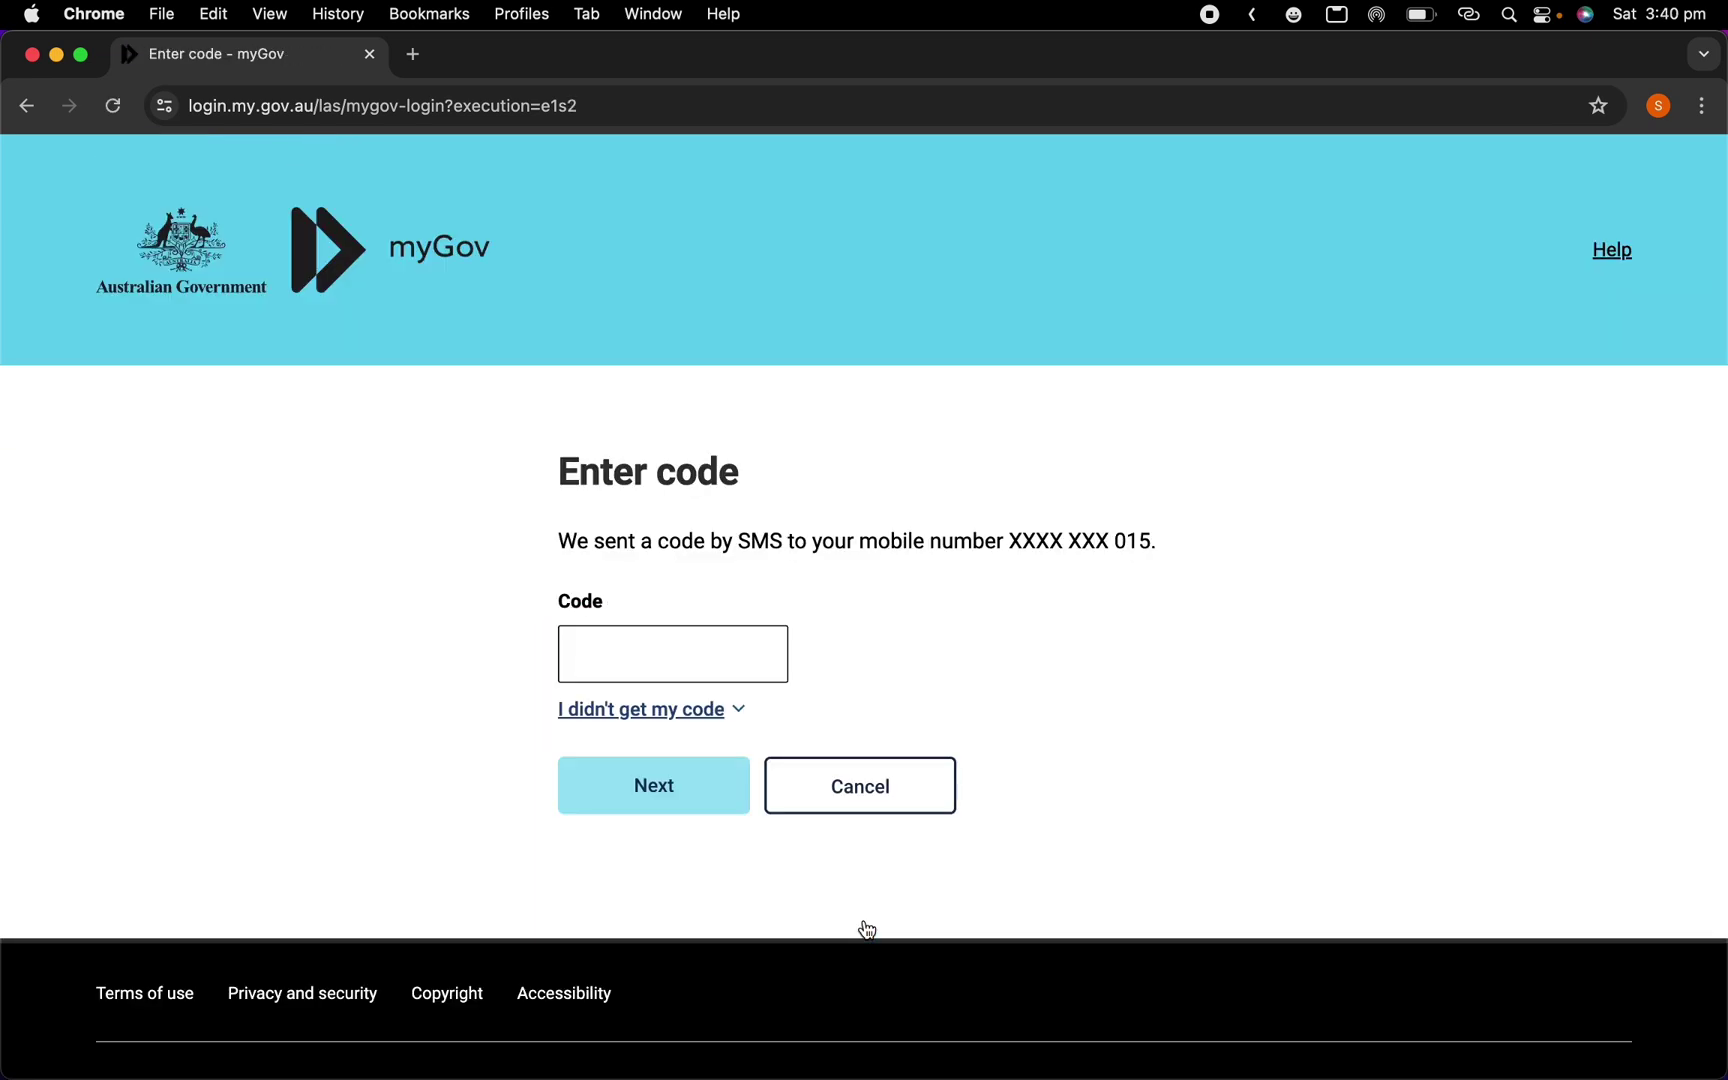
left_click(714, 638)
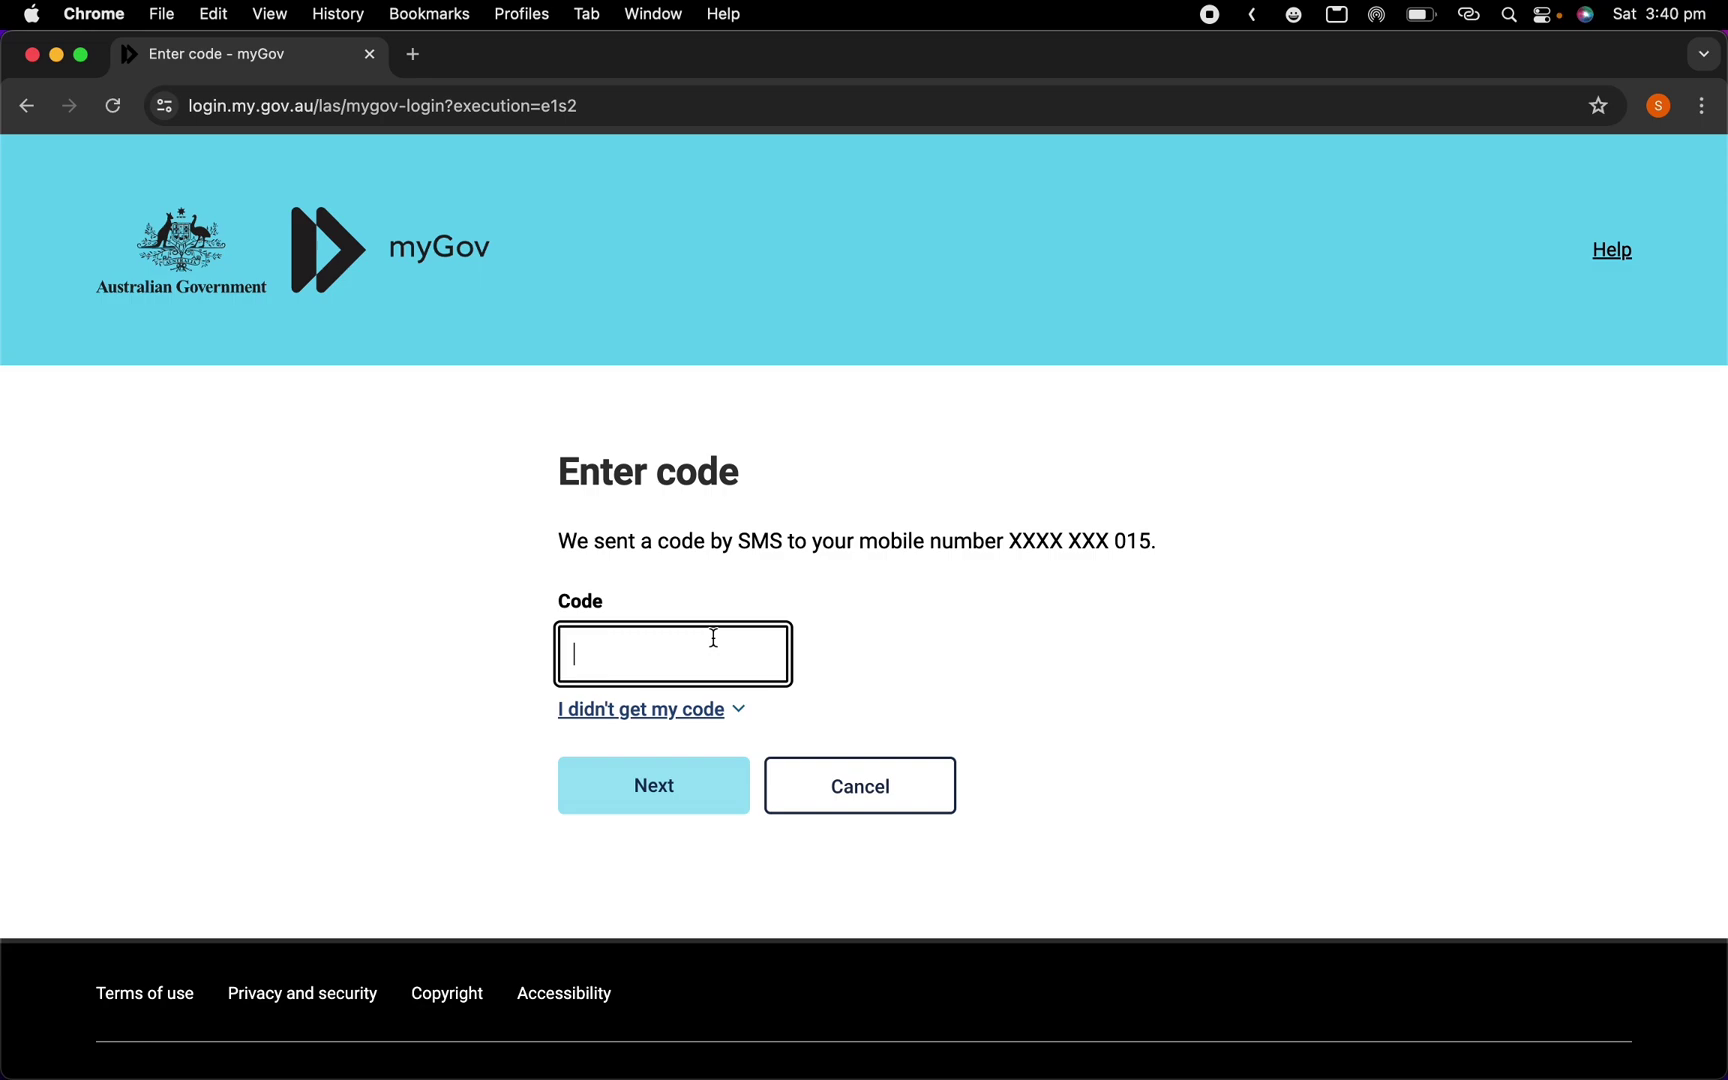
left_click(648, 790)
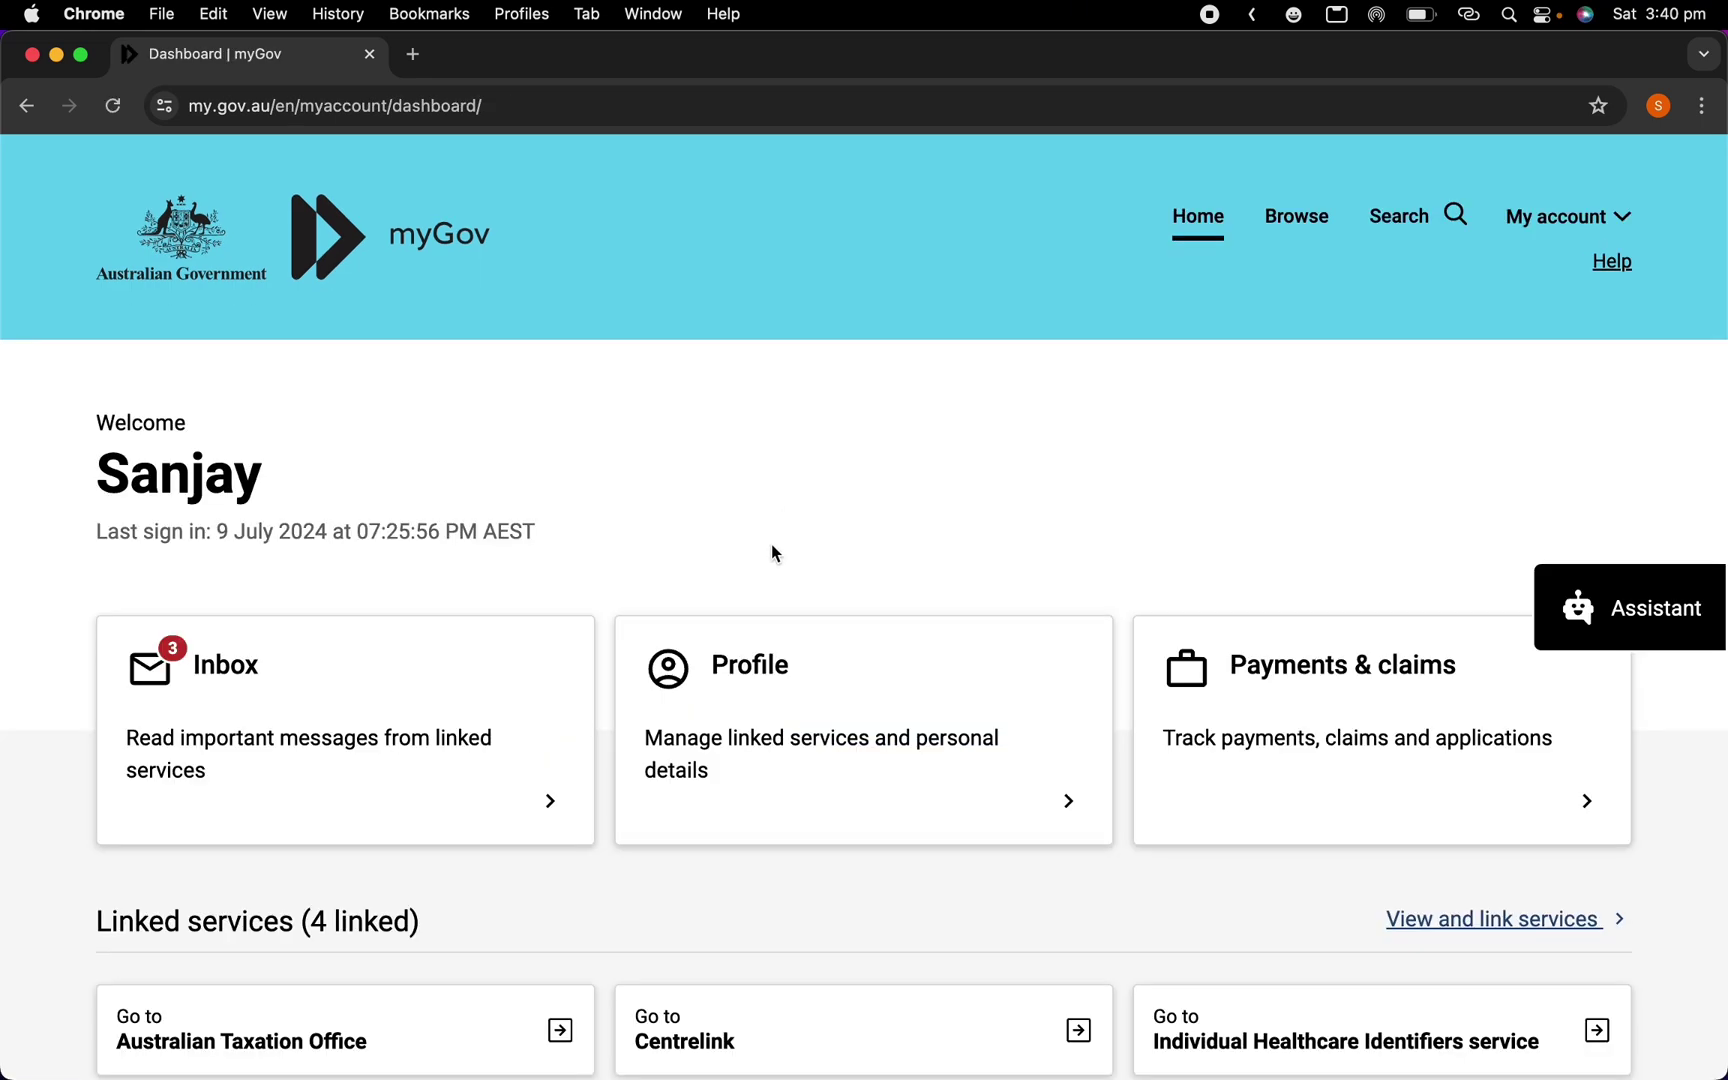
- Open 'View and link services' under Linked services on the myGov dashboard
scroll(771, 545, "down", 3)
scroll(771, 545, "up", 3)
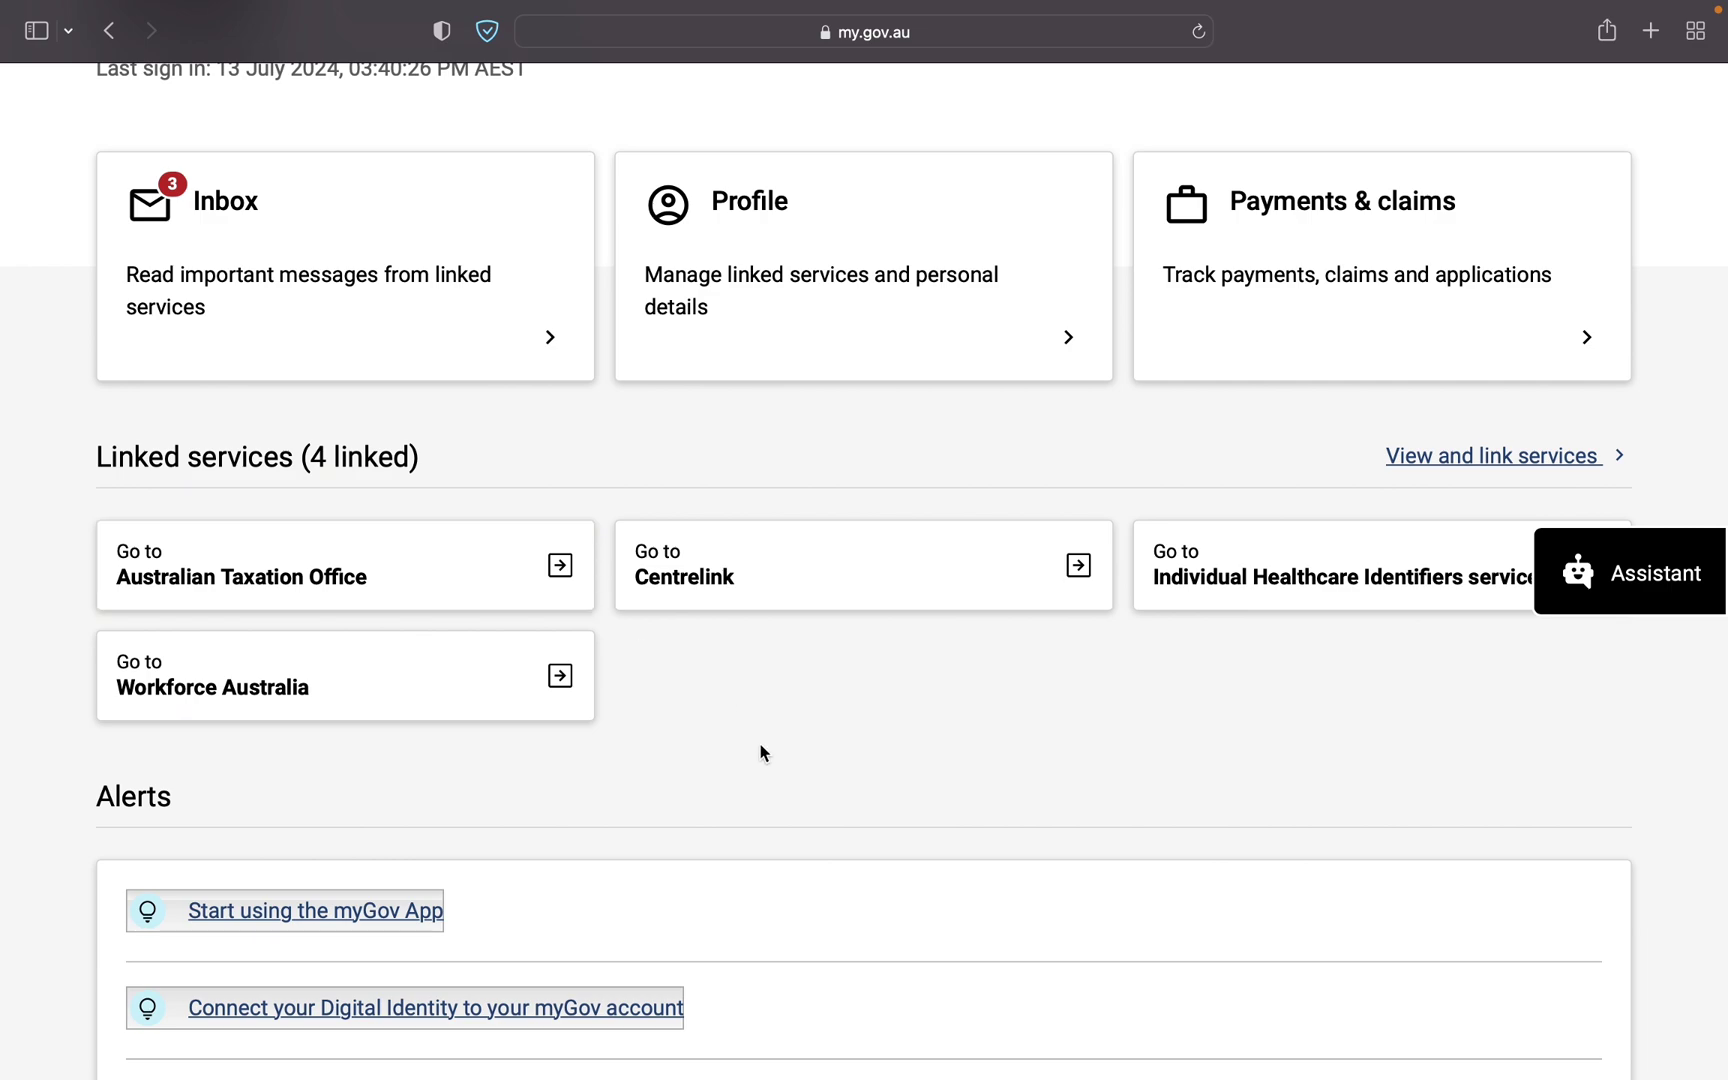
scroll(760, 753, "down", 5)
scroll(760, 750, "down", 2)
scroll(760, 748, "up", 6)
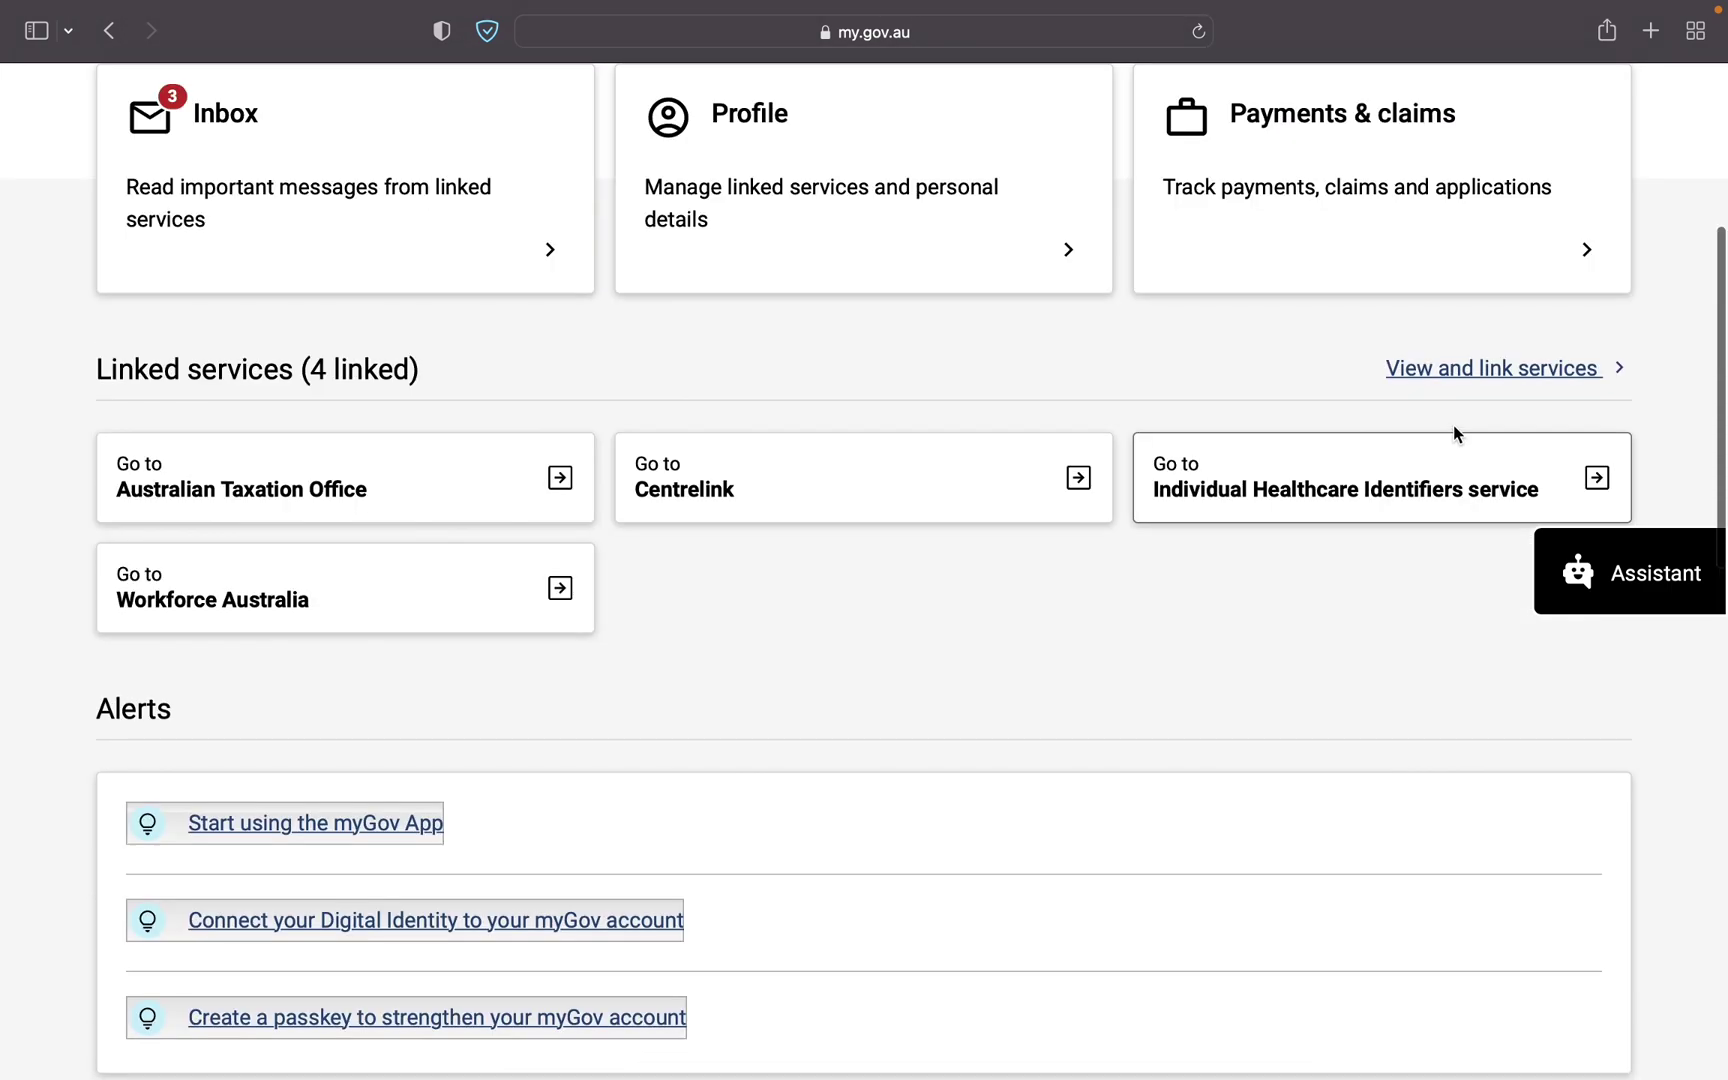
left_click(1492, 372)
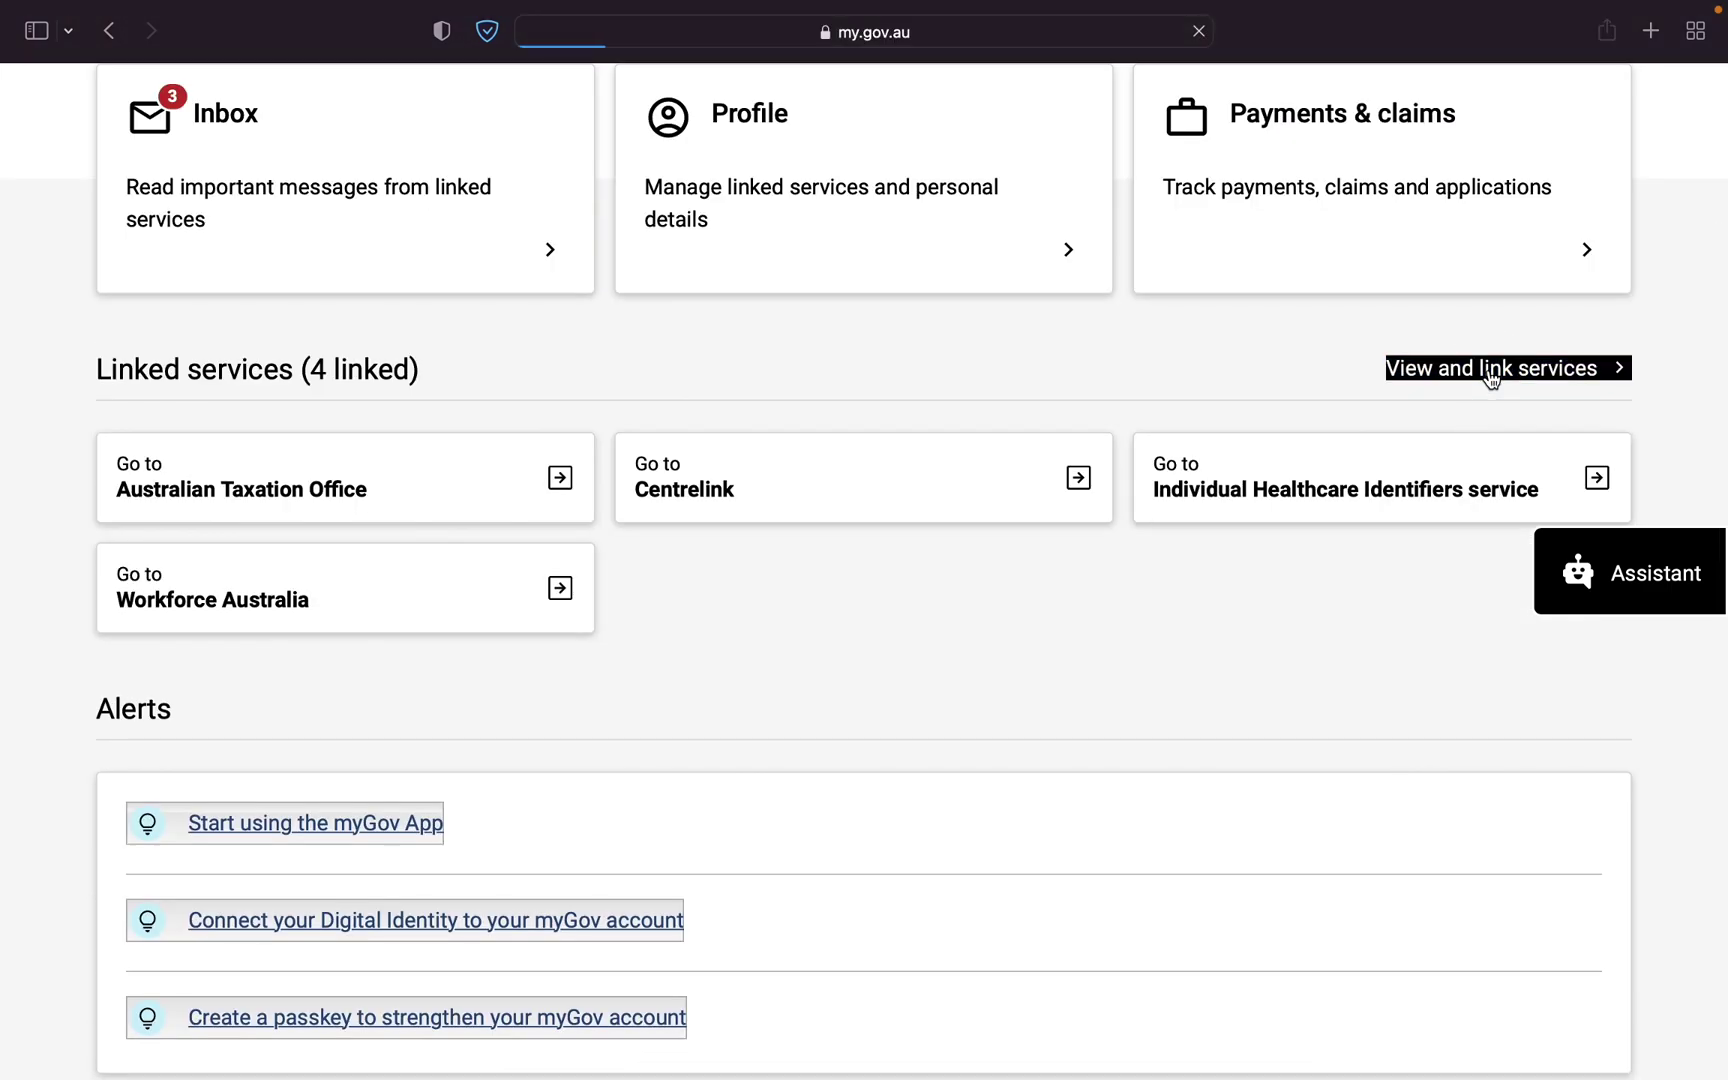
- Scroll the ATO online services home to review the Jul 2023 – Jun 2024 return due 31 Oct 2024
scroll(1138, 548, "down", 3)
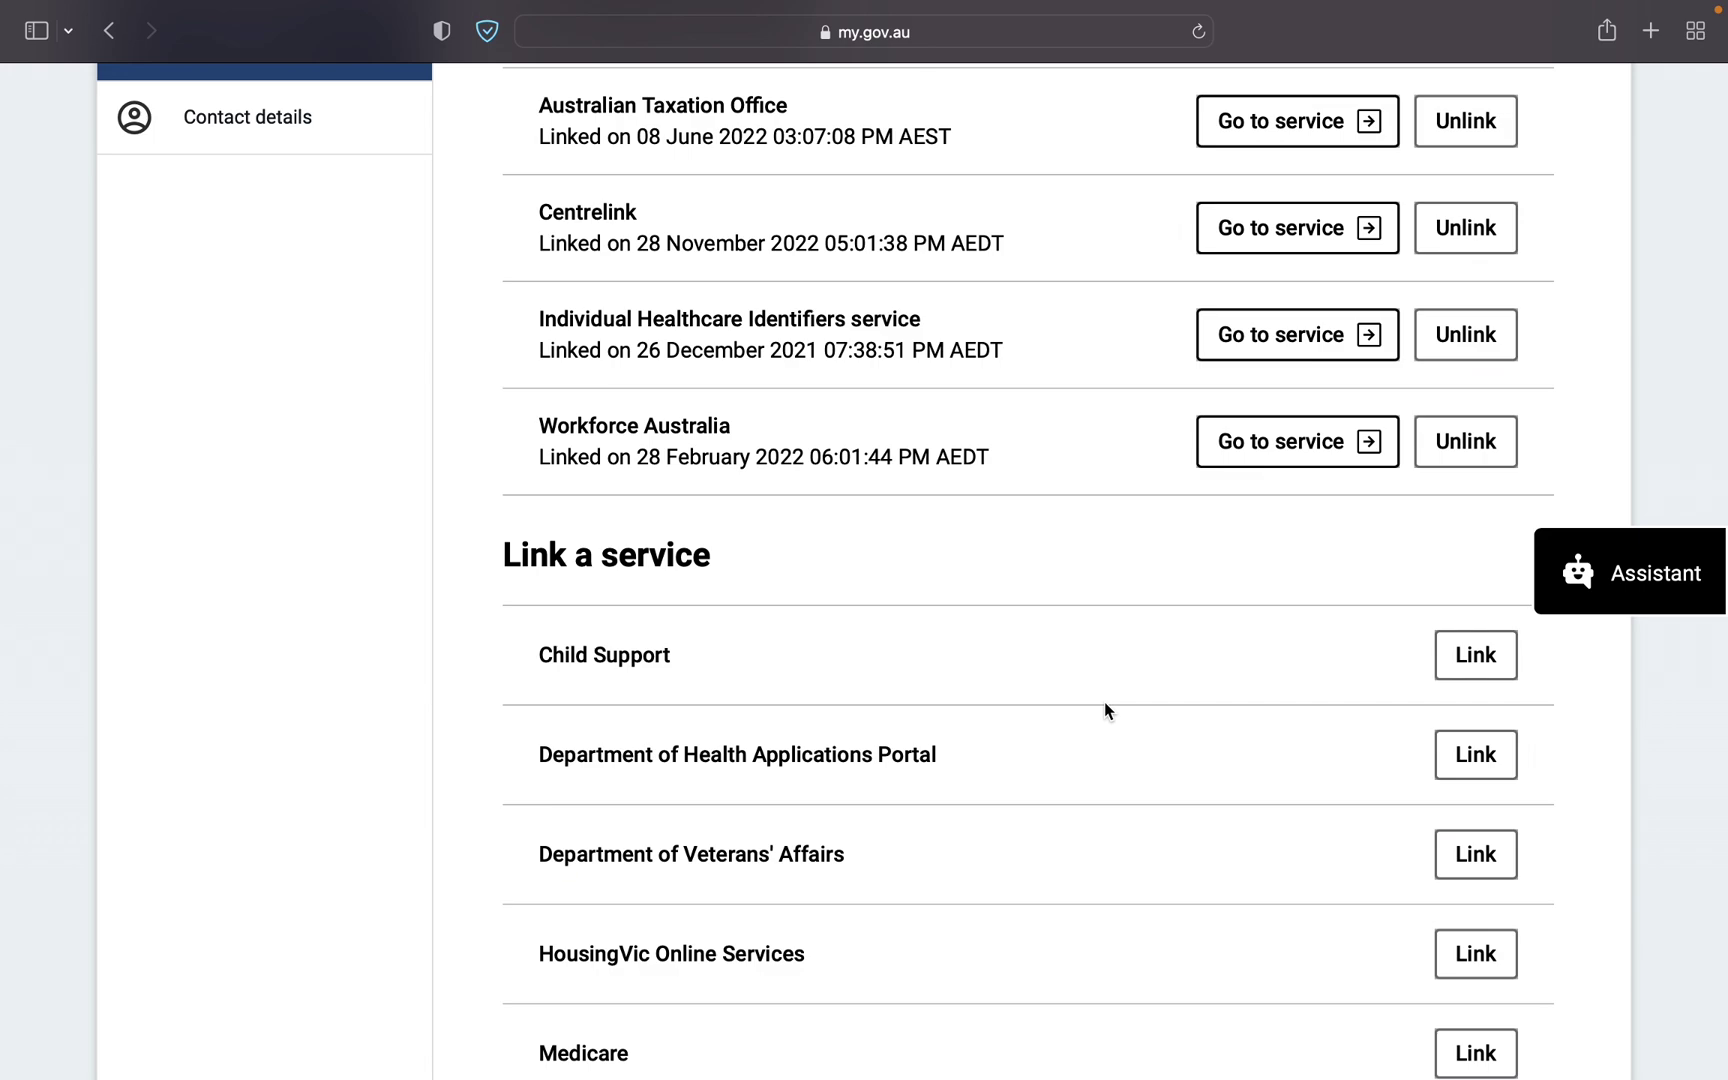
scroll(1105, 709, "up", 1)
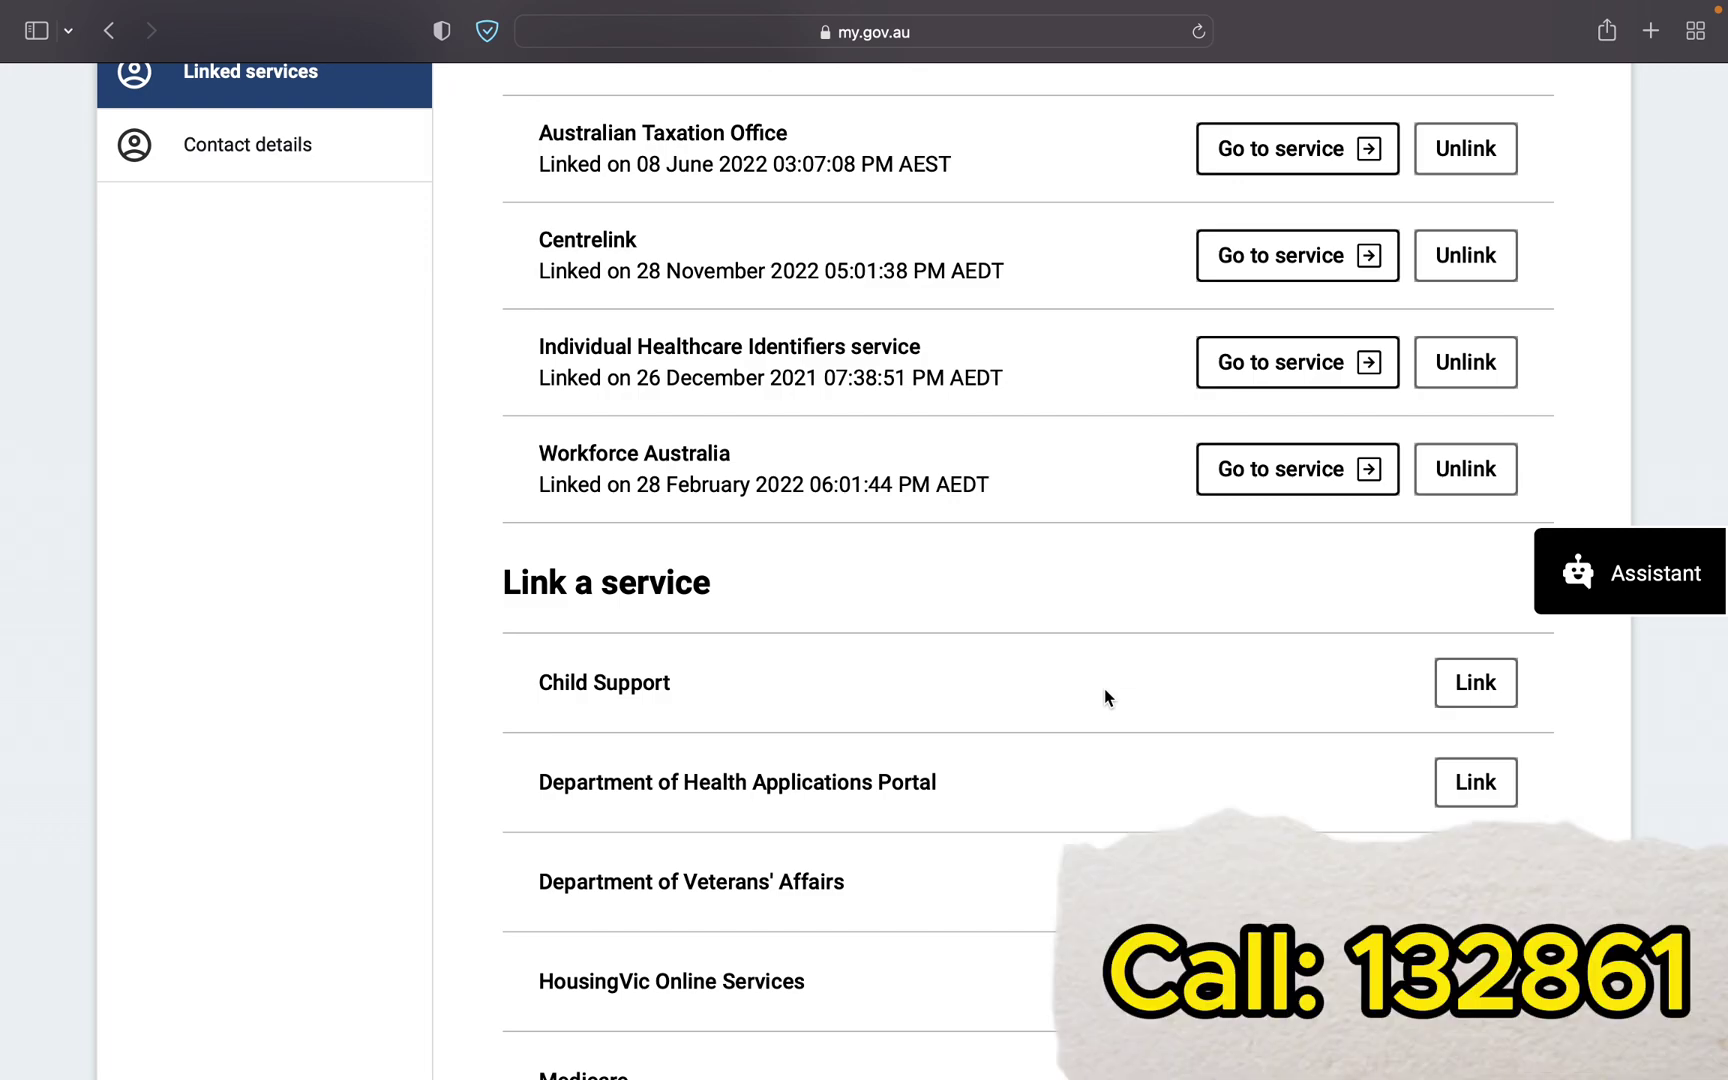
scroll(1104, 688, "up", 1)
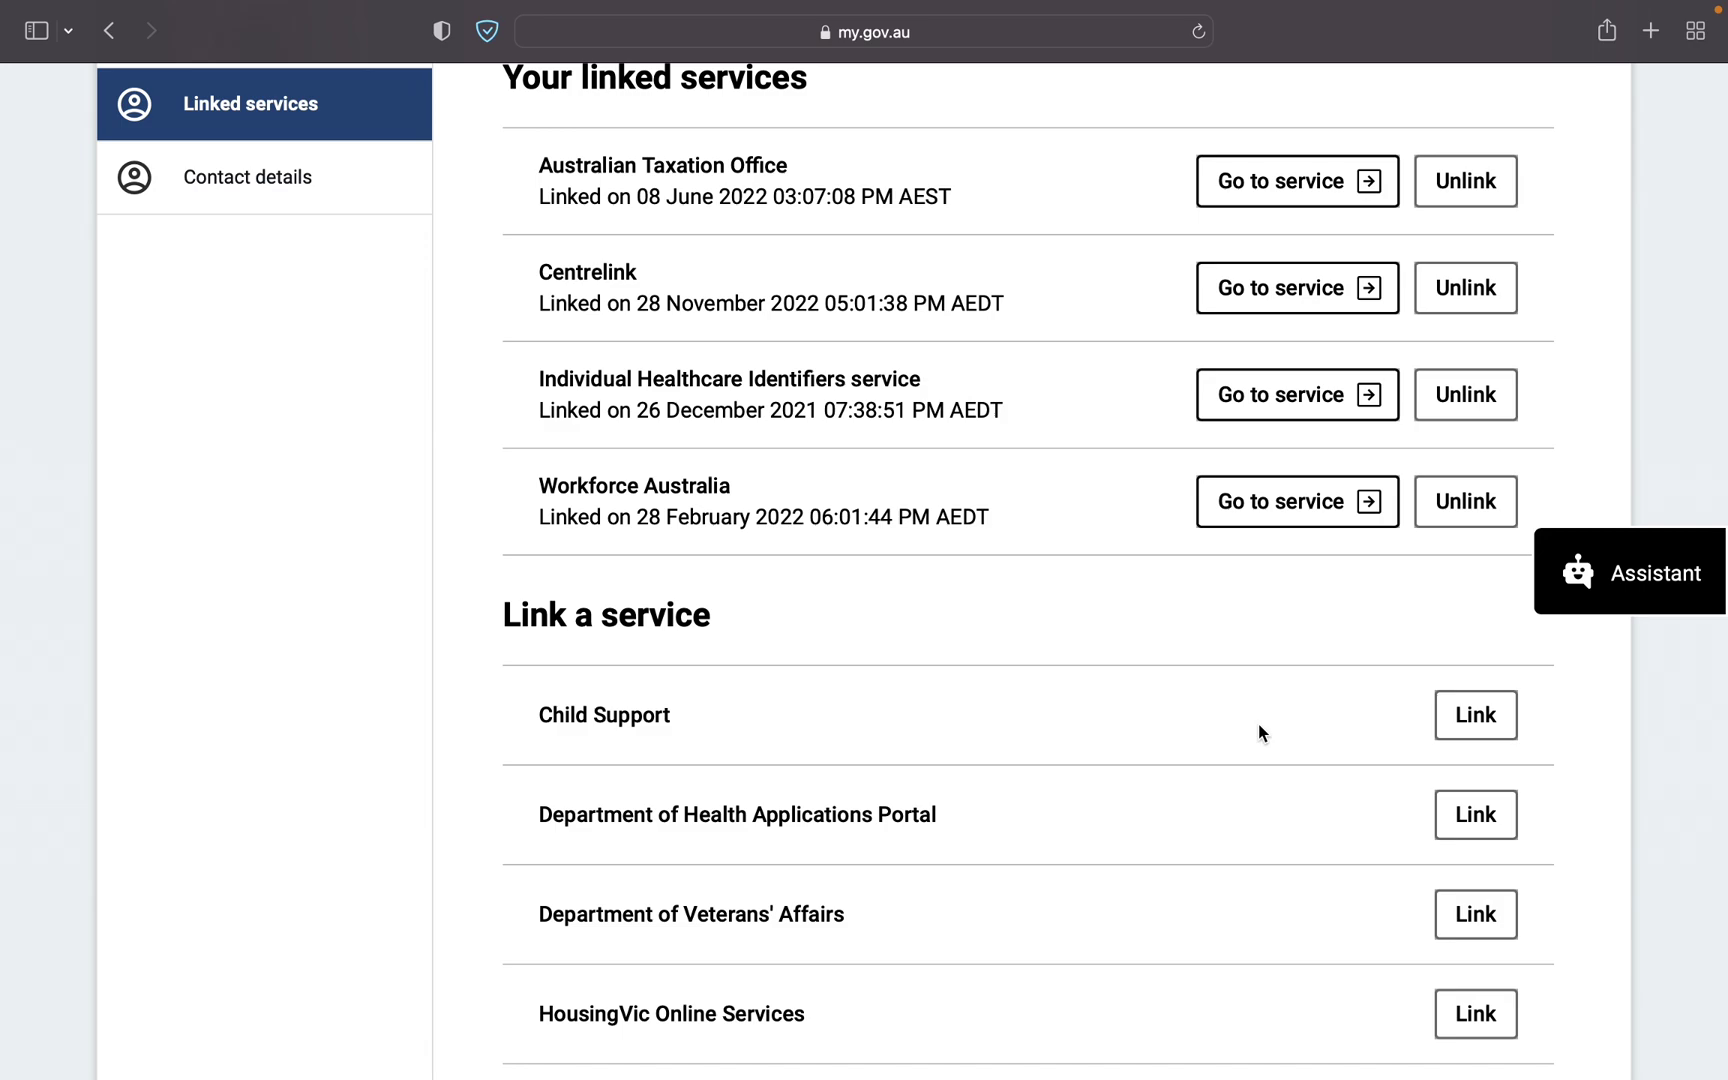
scroll(1258, 724, "up", 3)
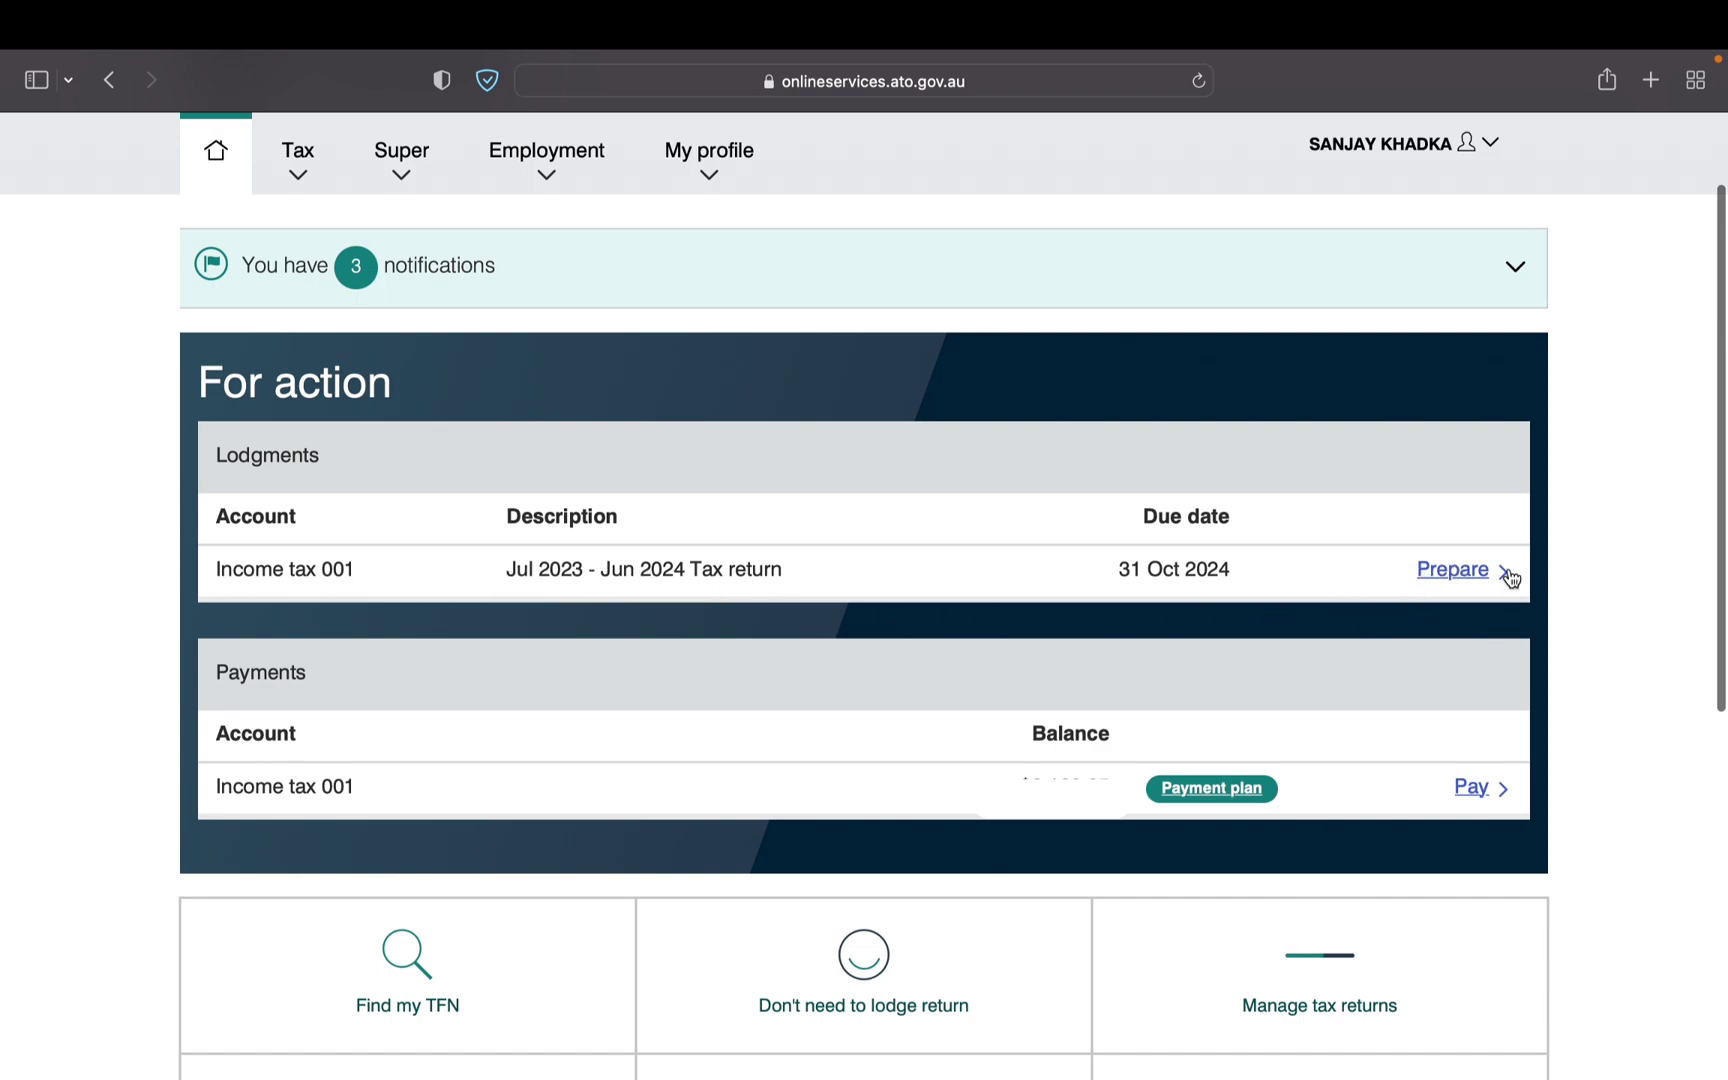
- Prepare the unlodged 2023-24 Individual tax return, opening myTax at the contact details check
scroll(1284, 744, "down", 5)
left_click(1293, 778)
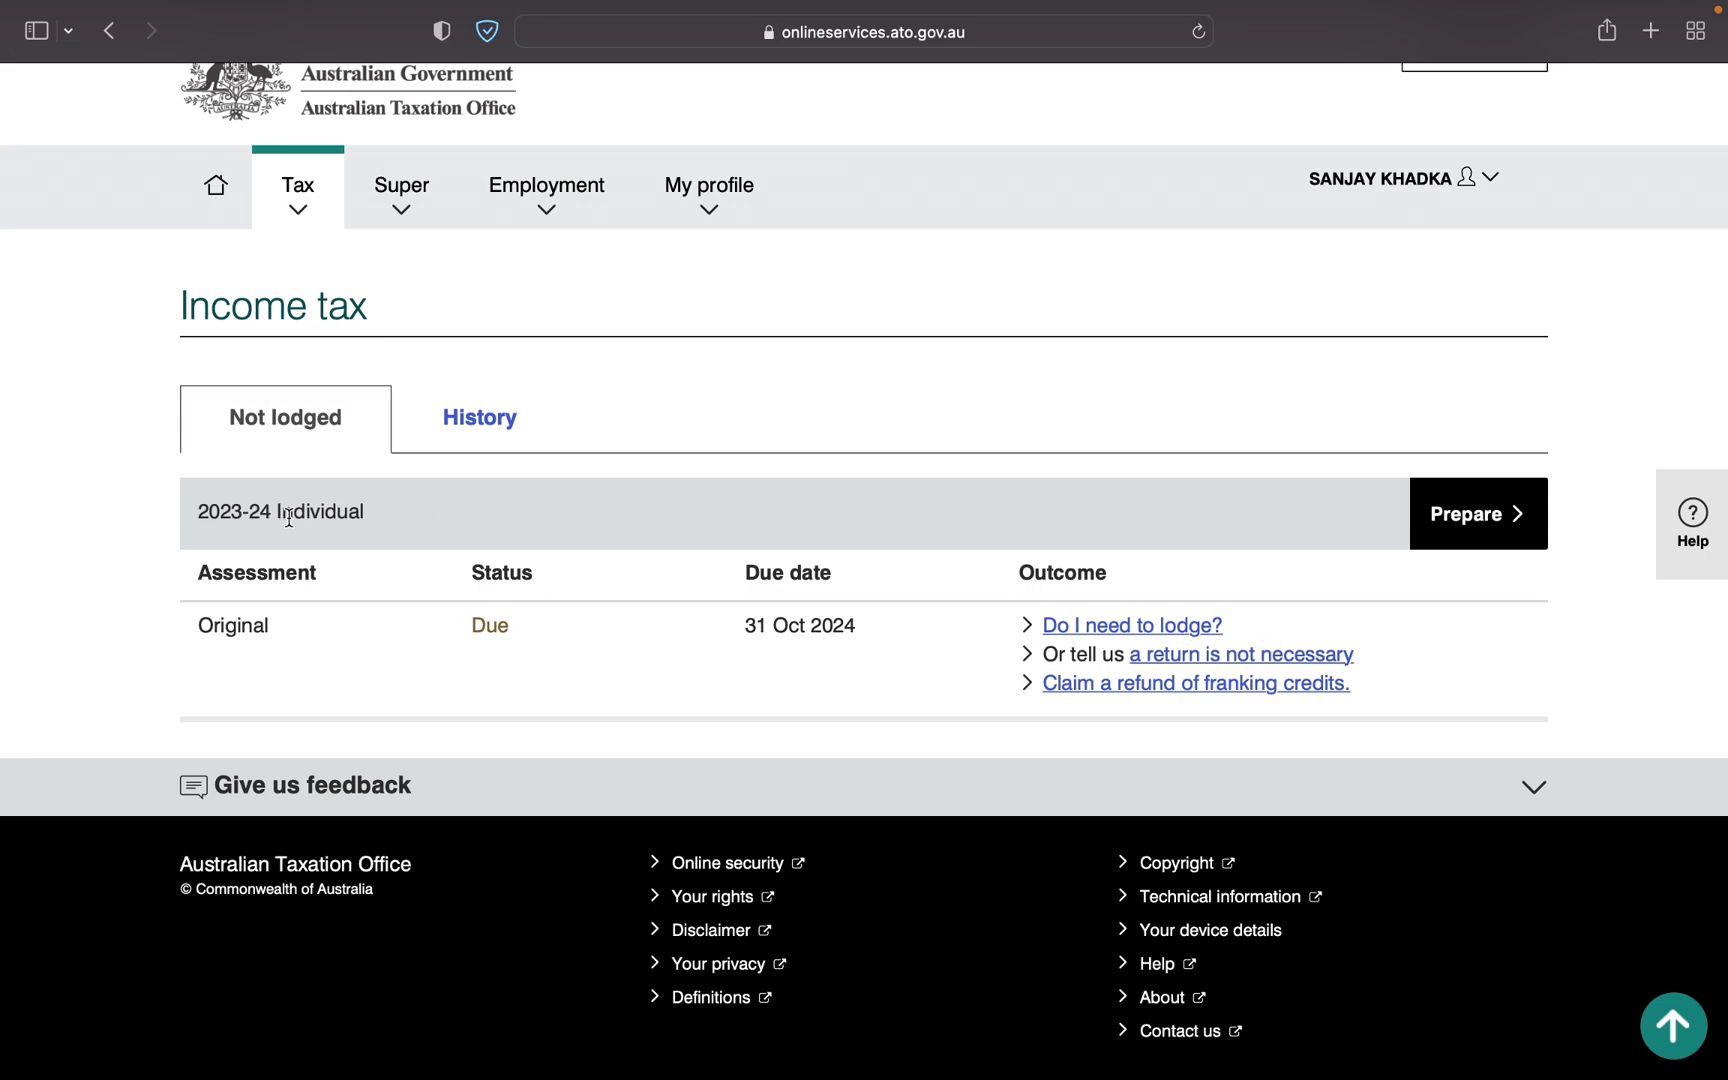
scroll(552, 305, "up", 1)
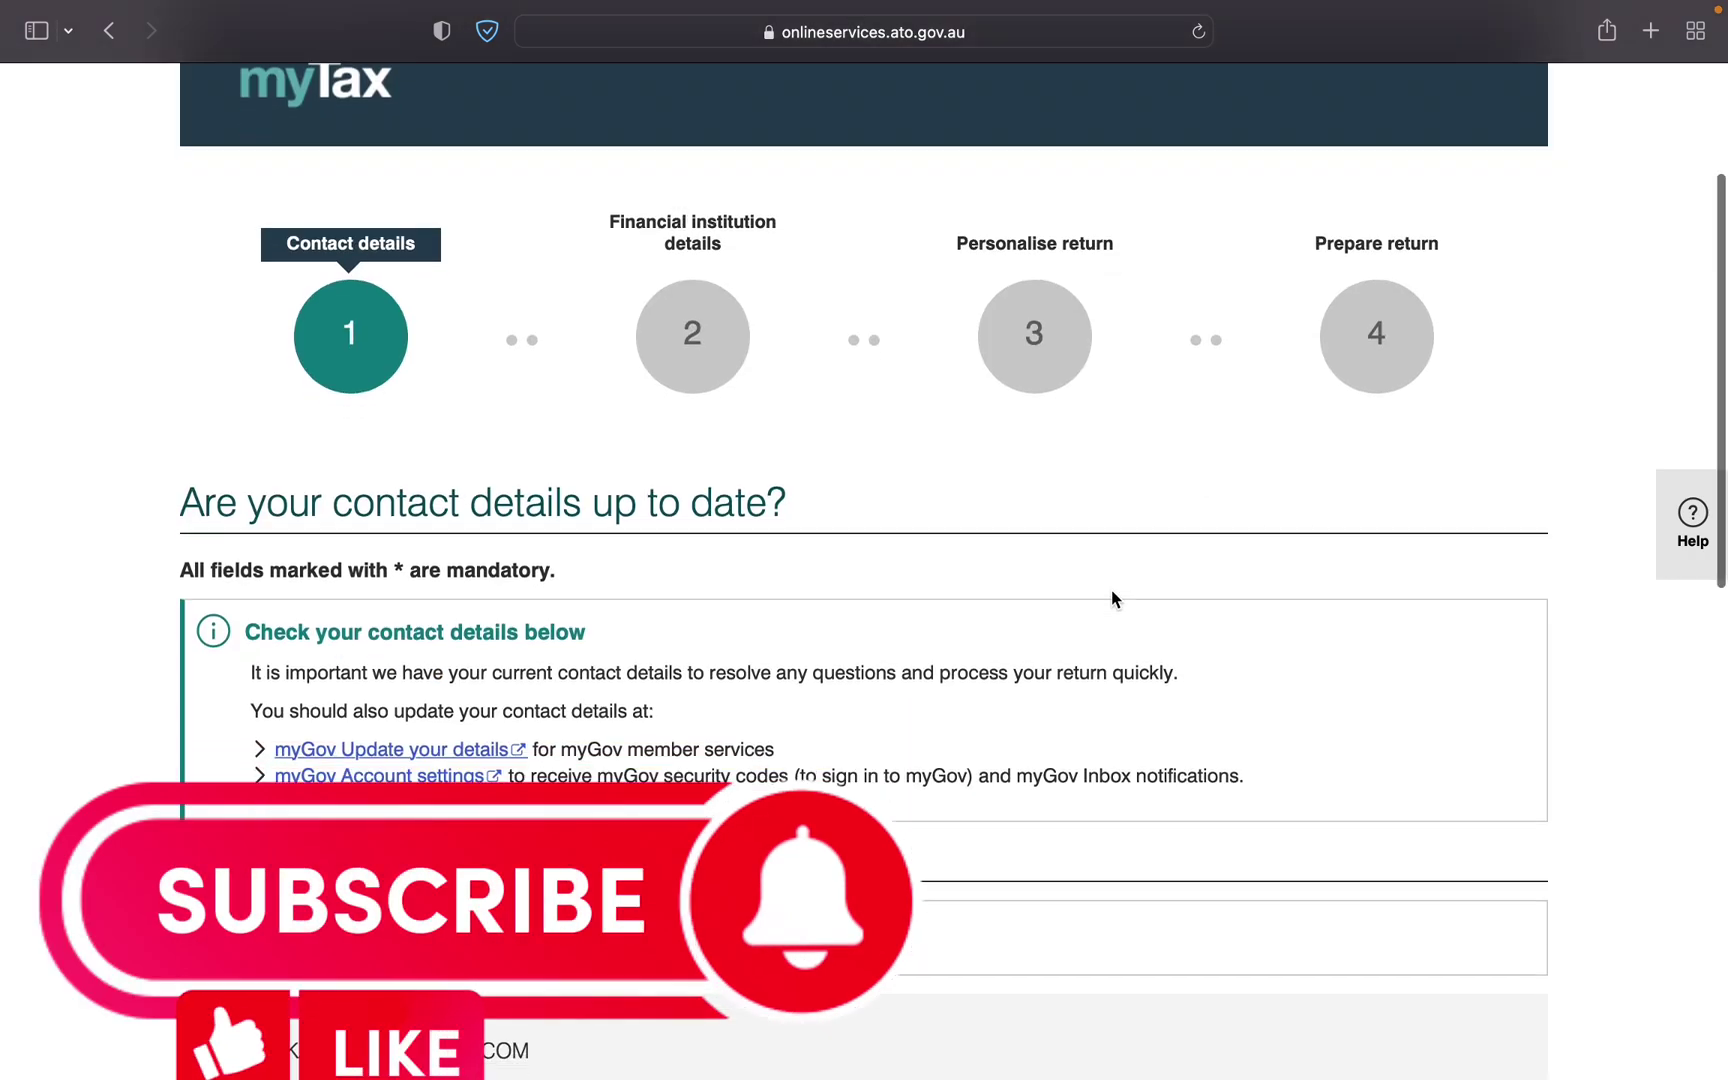
- Move past the contact and financial institution details to Personalise return (resident Yes, spouse No)
scroll(1111, 589, "down", 3)
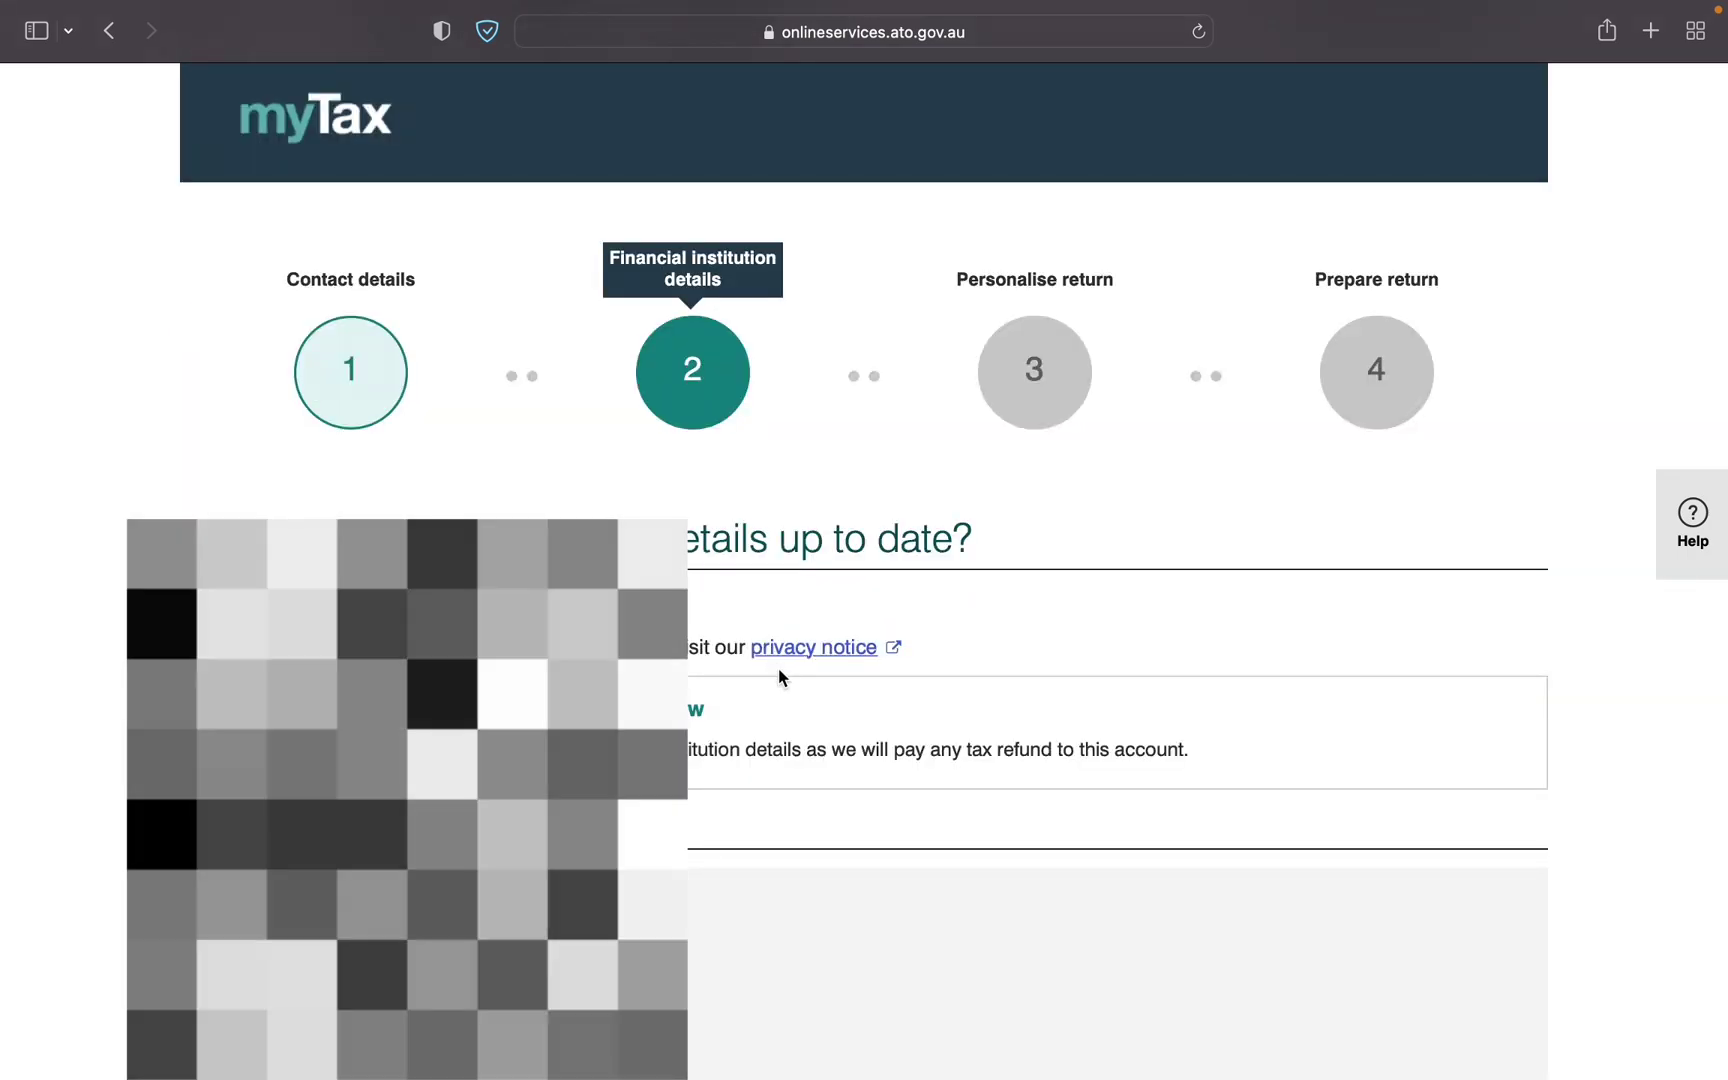
scroll(779, 672, "down", 3)
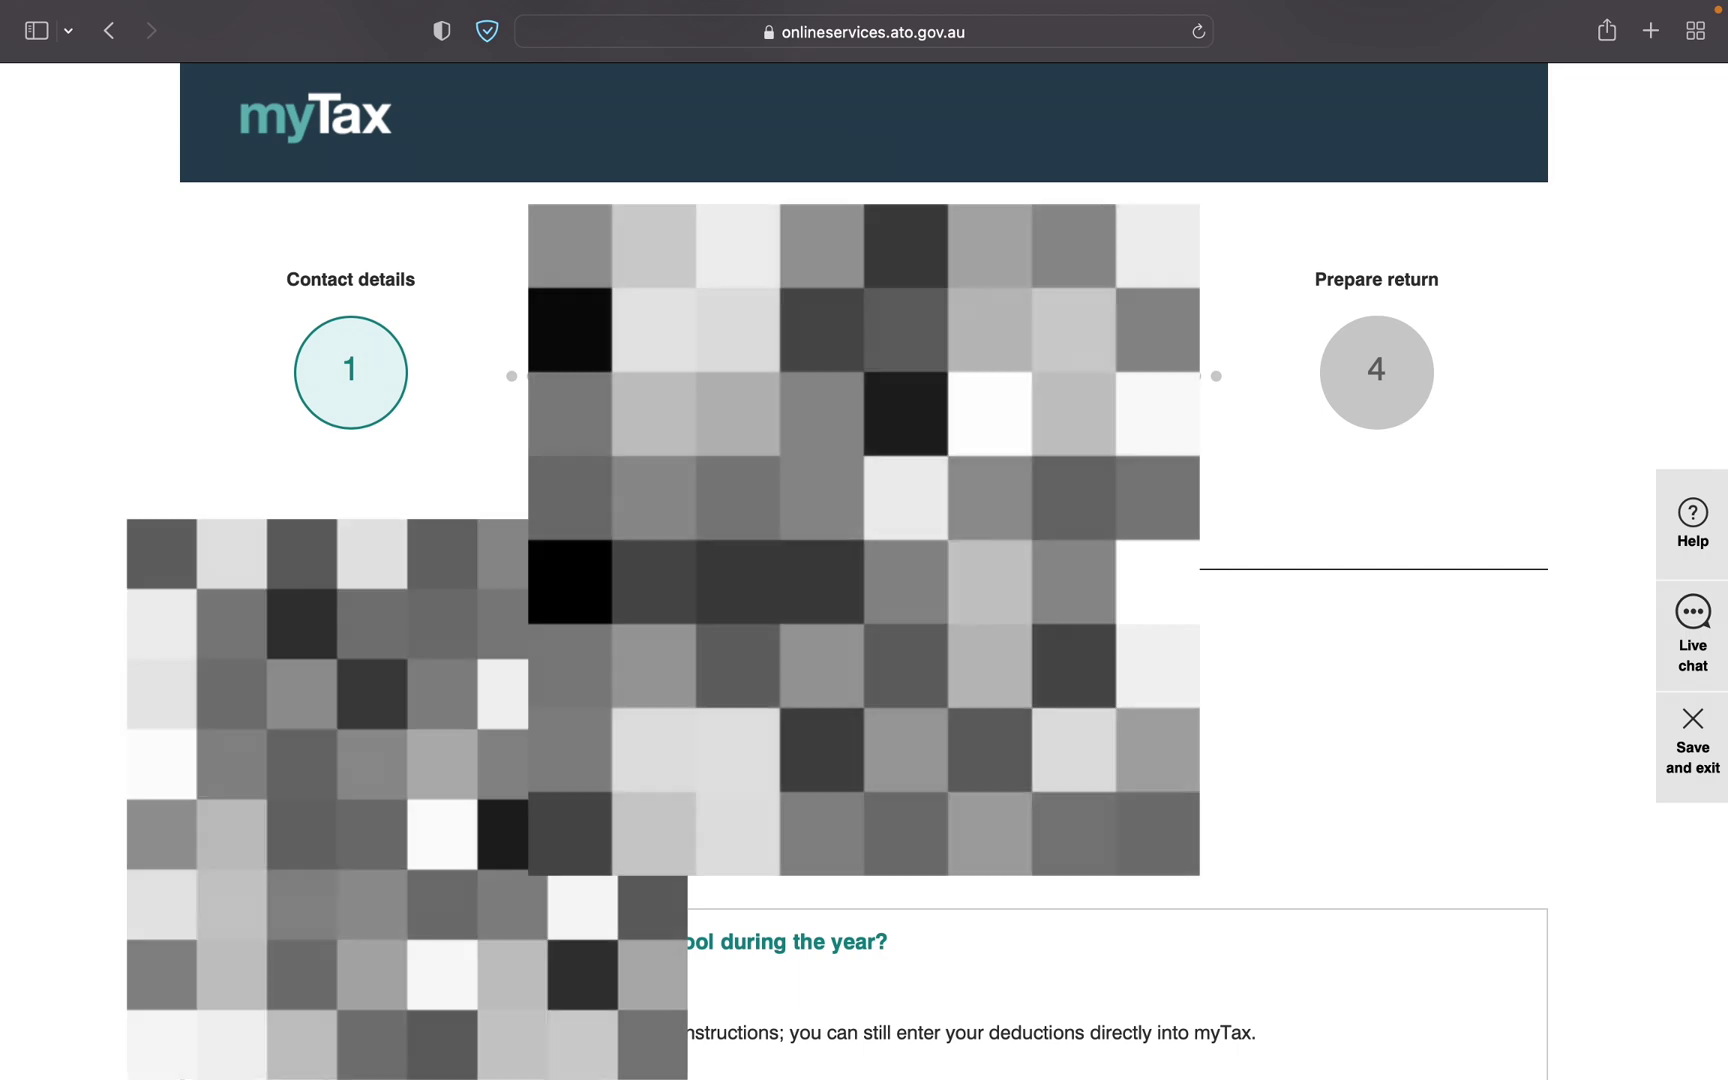
scroll(1061, 768, "down", 2)
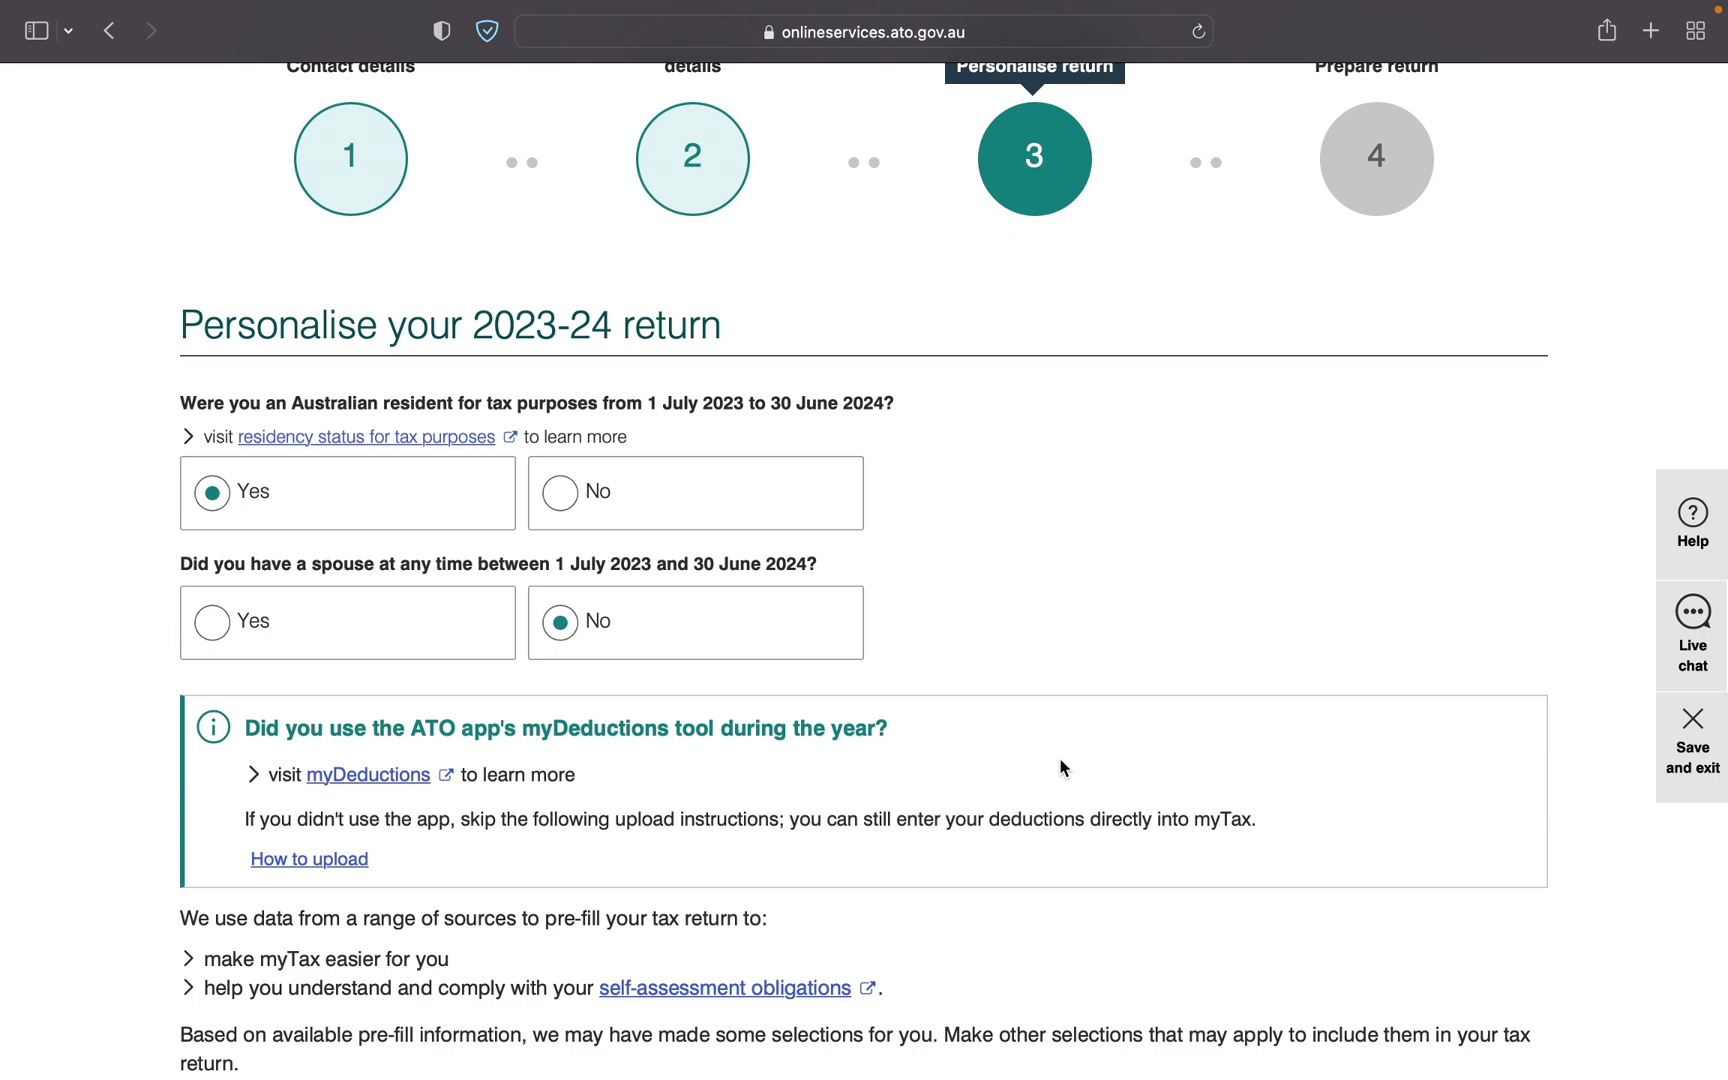
- Add Dividends to the return's salary, interest, capital gains and three deduction types, then continue
scroll(1063, 768, "down", 1)
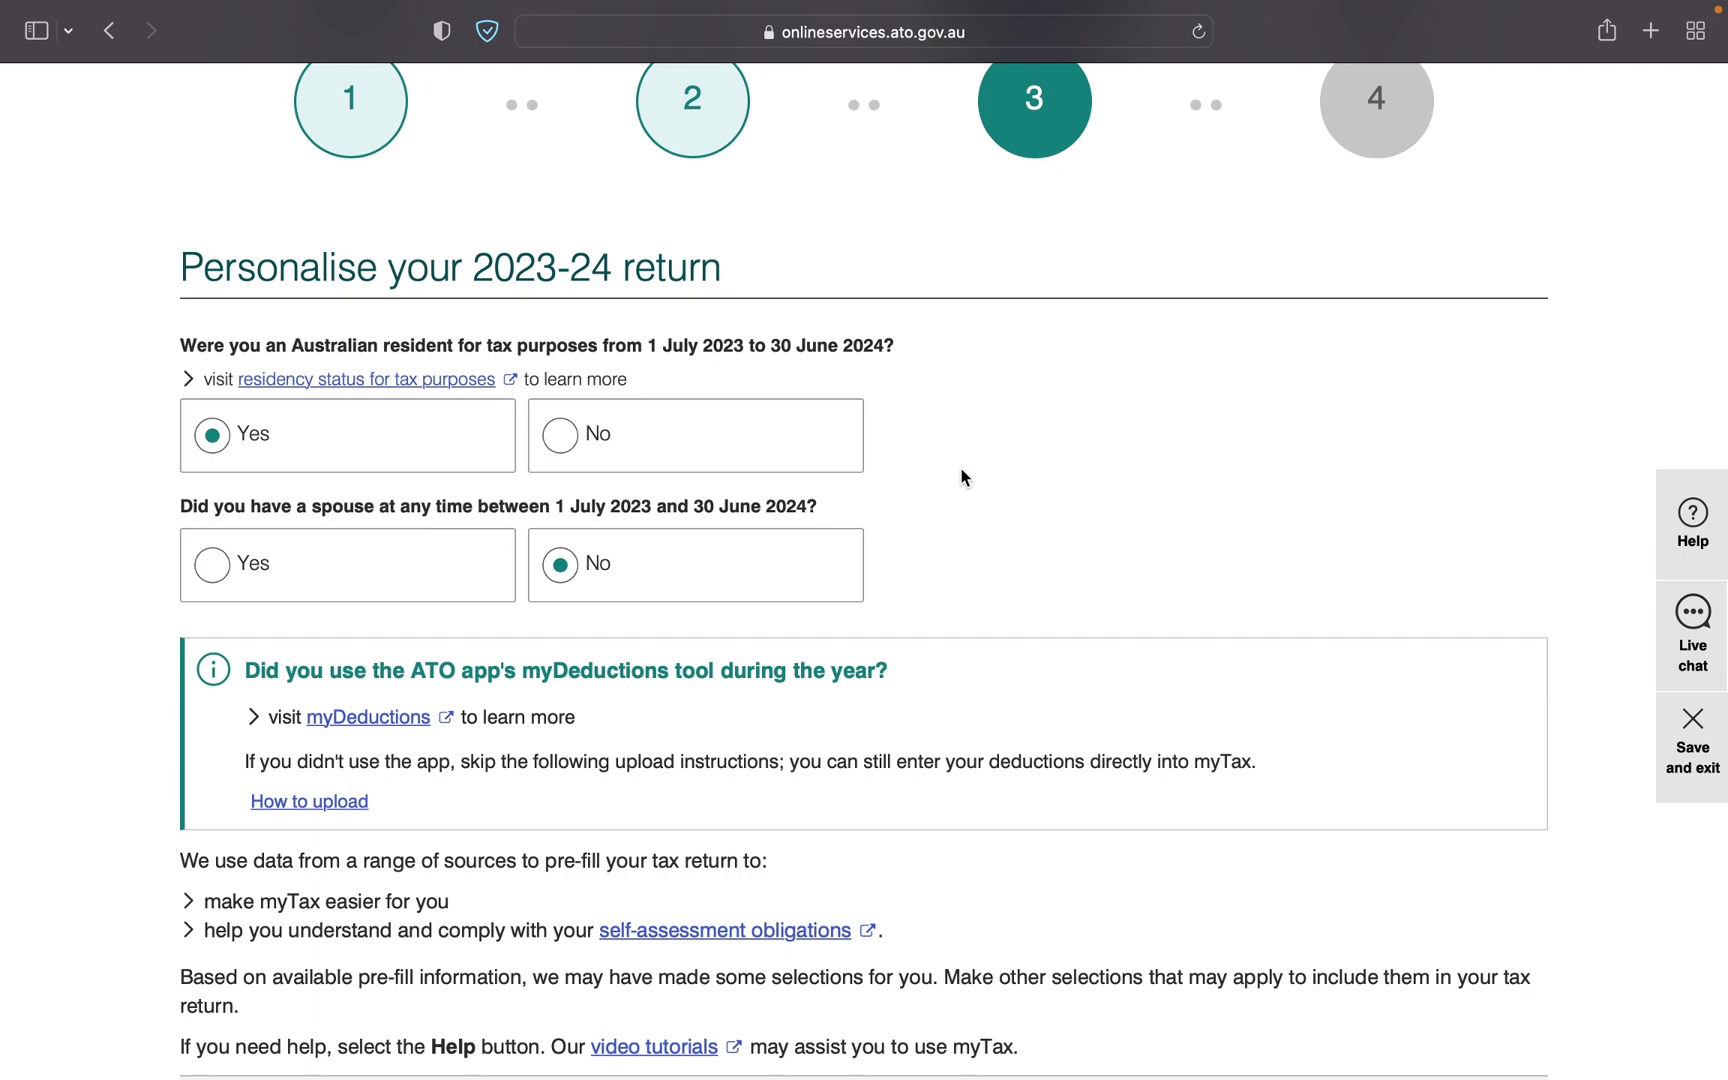
scroll(961, 478, "down", 10)
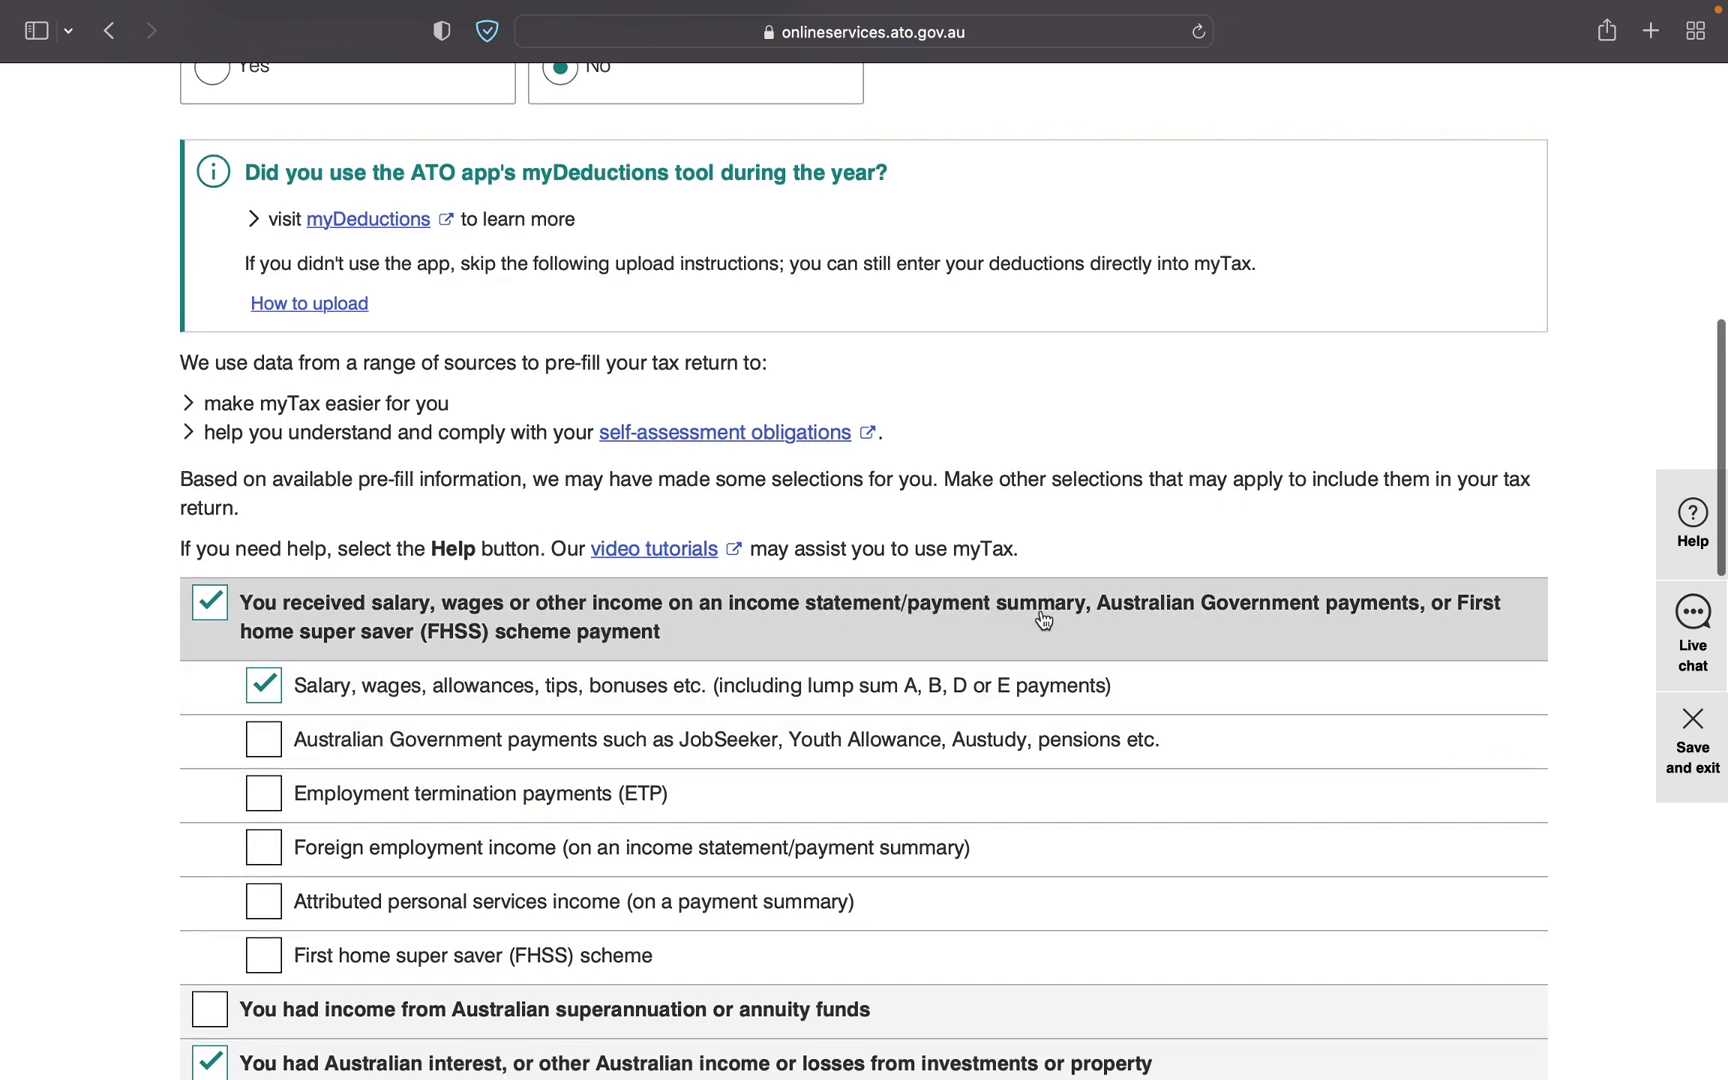
scroll(626, 637, "down", 2)
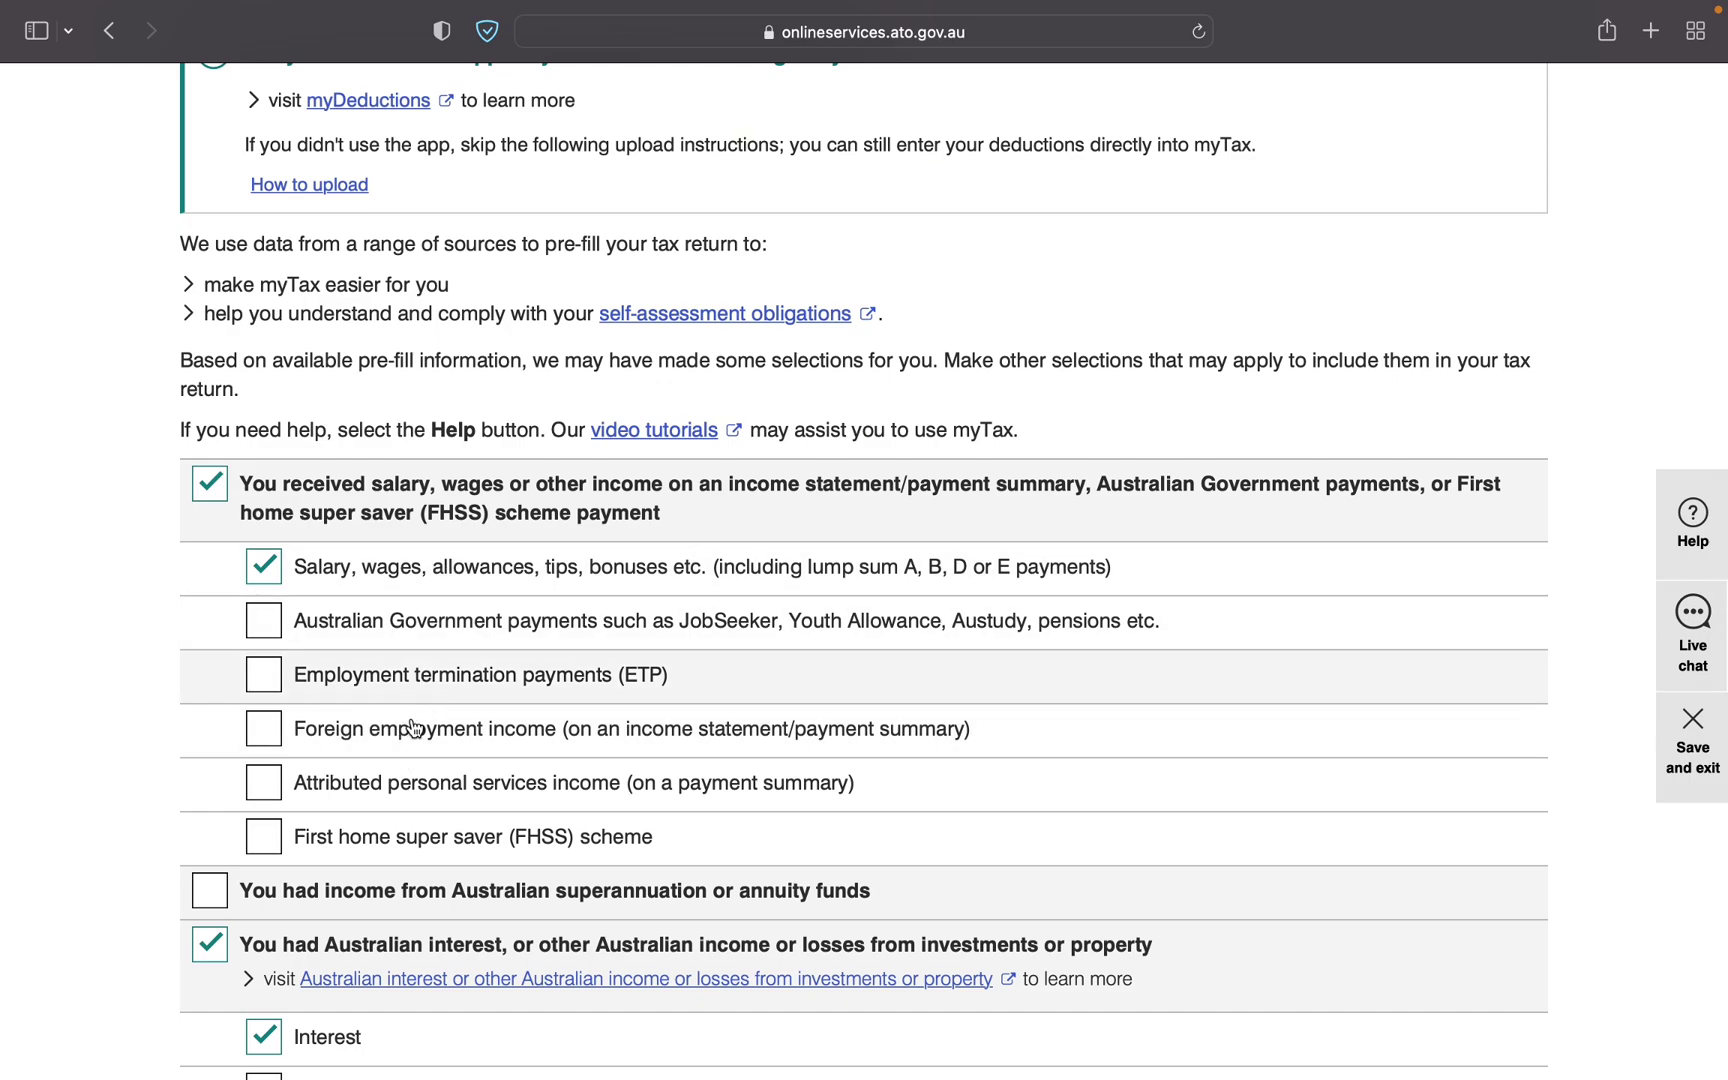
scroll(394, 816, "down", 2)
scroll(397, 816, "down", 4)
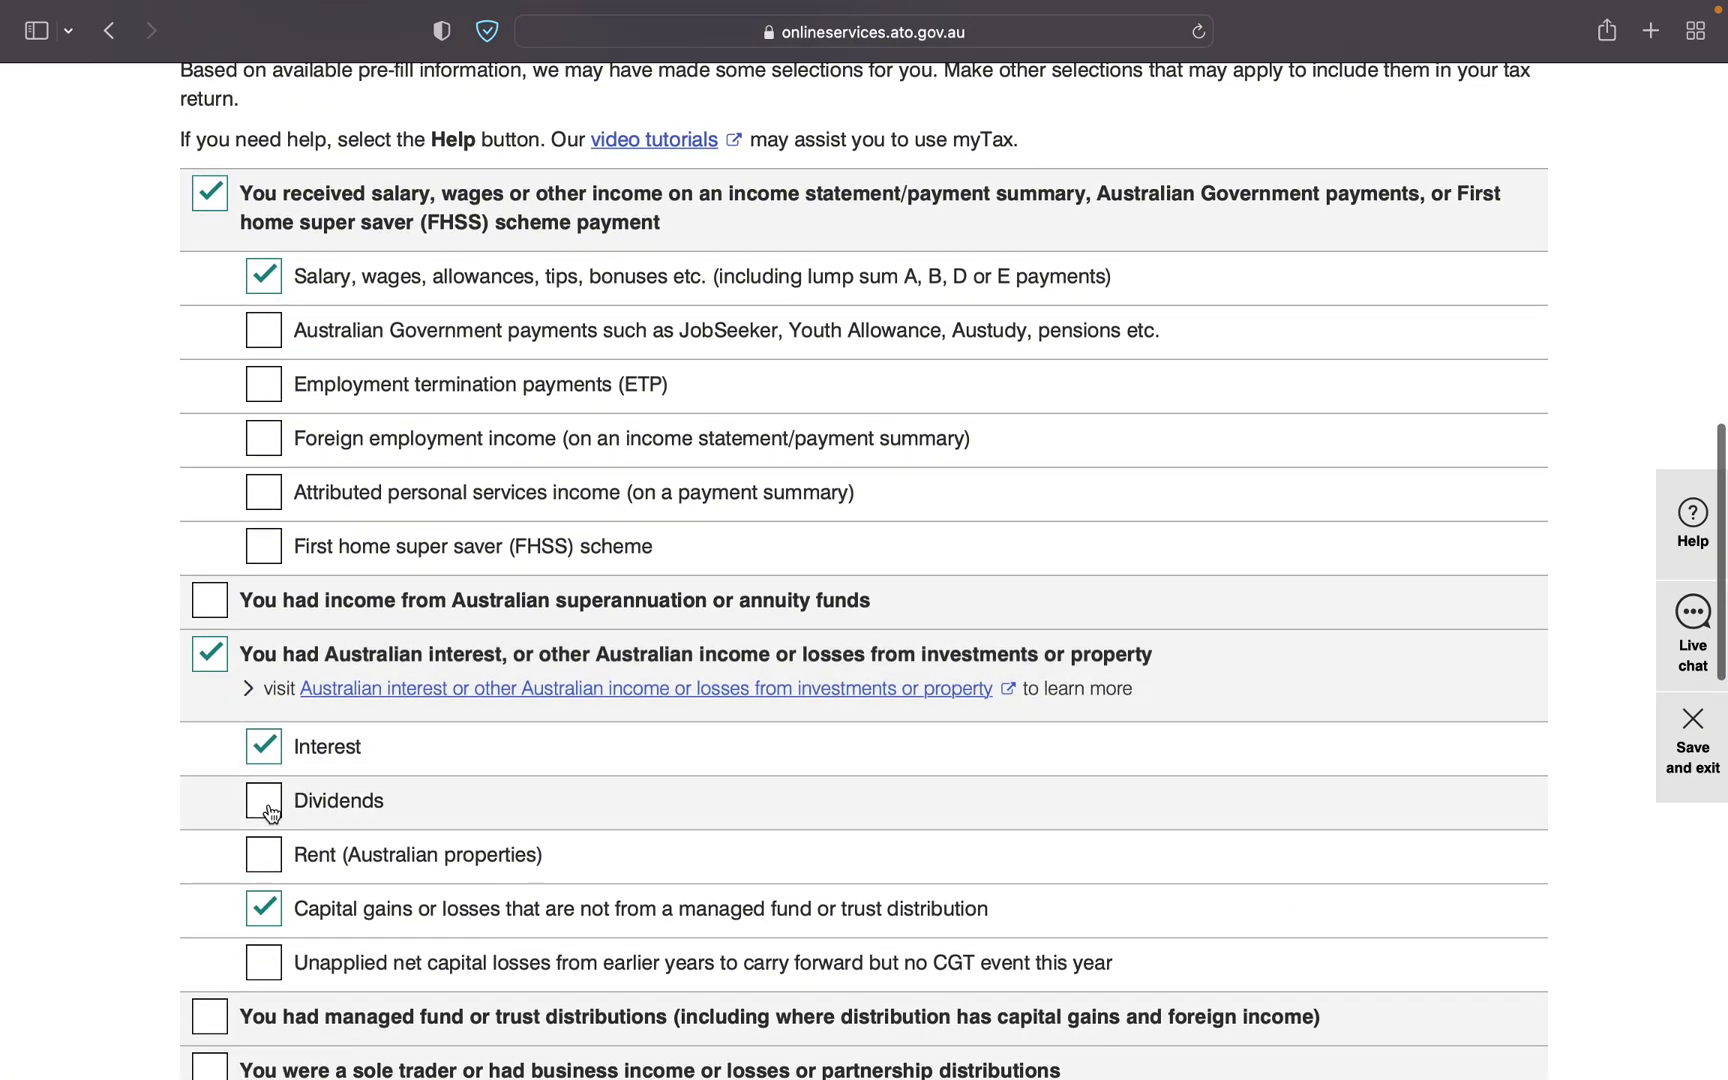
left_click(268, 808)
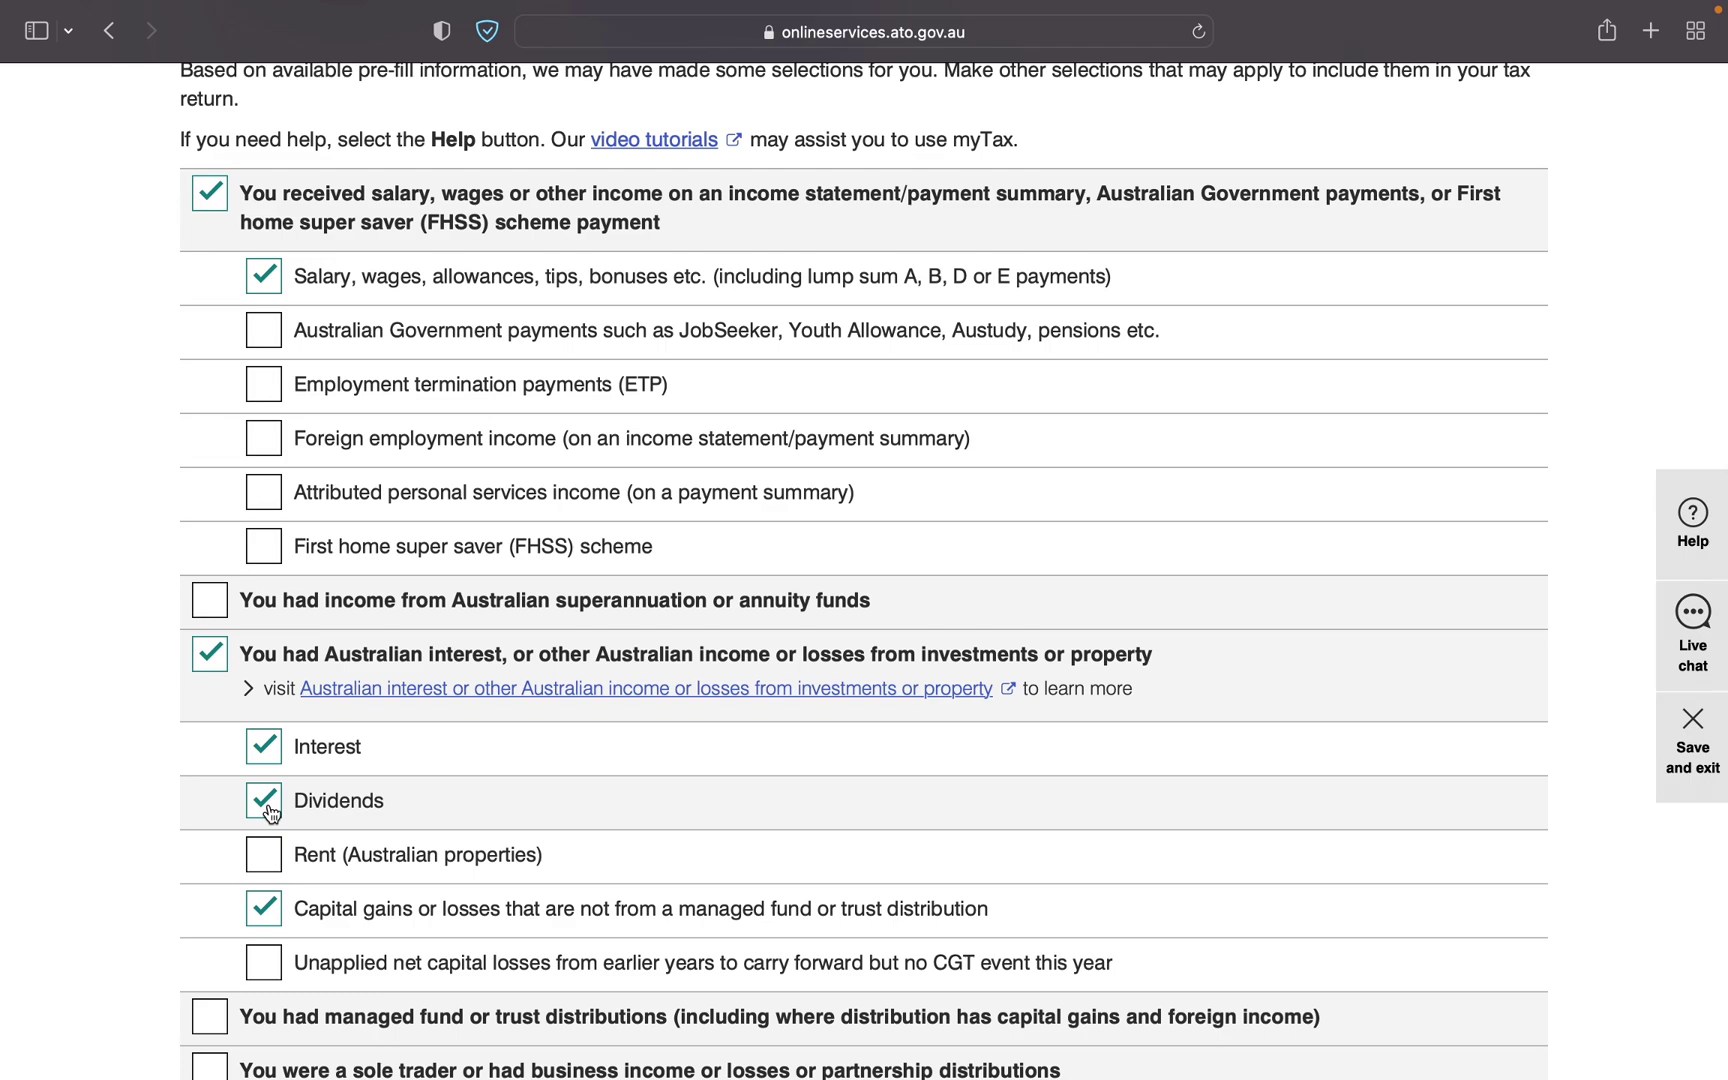
scroll(268, 813, "down", 3)
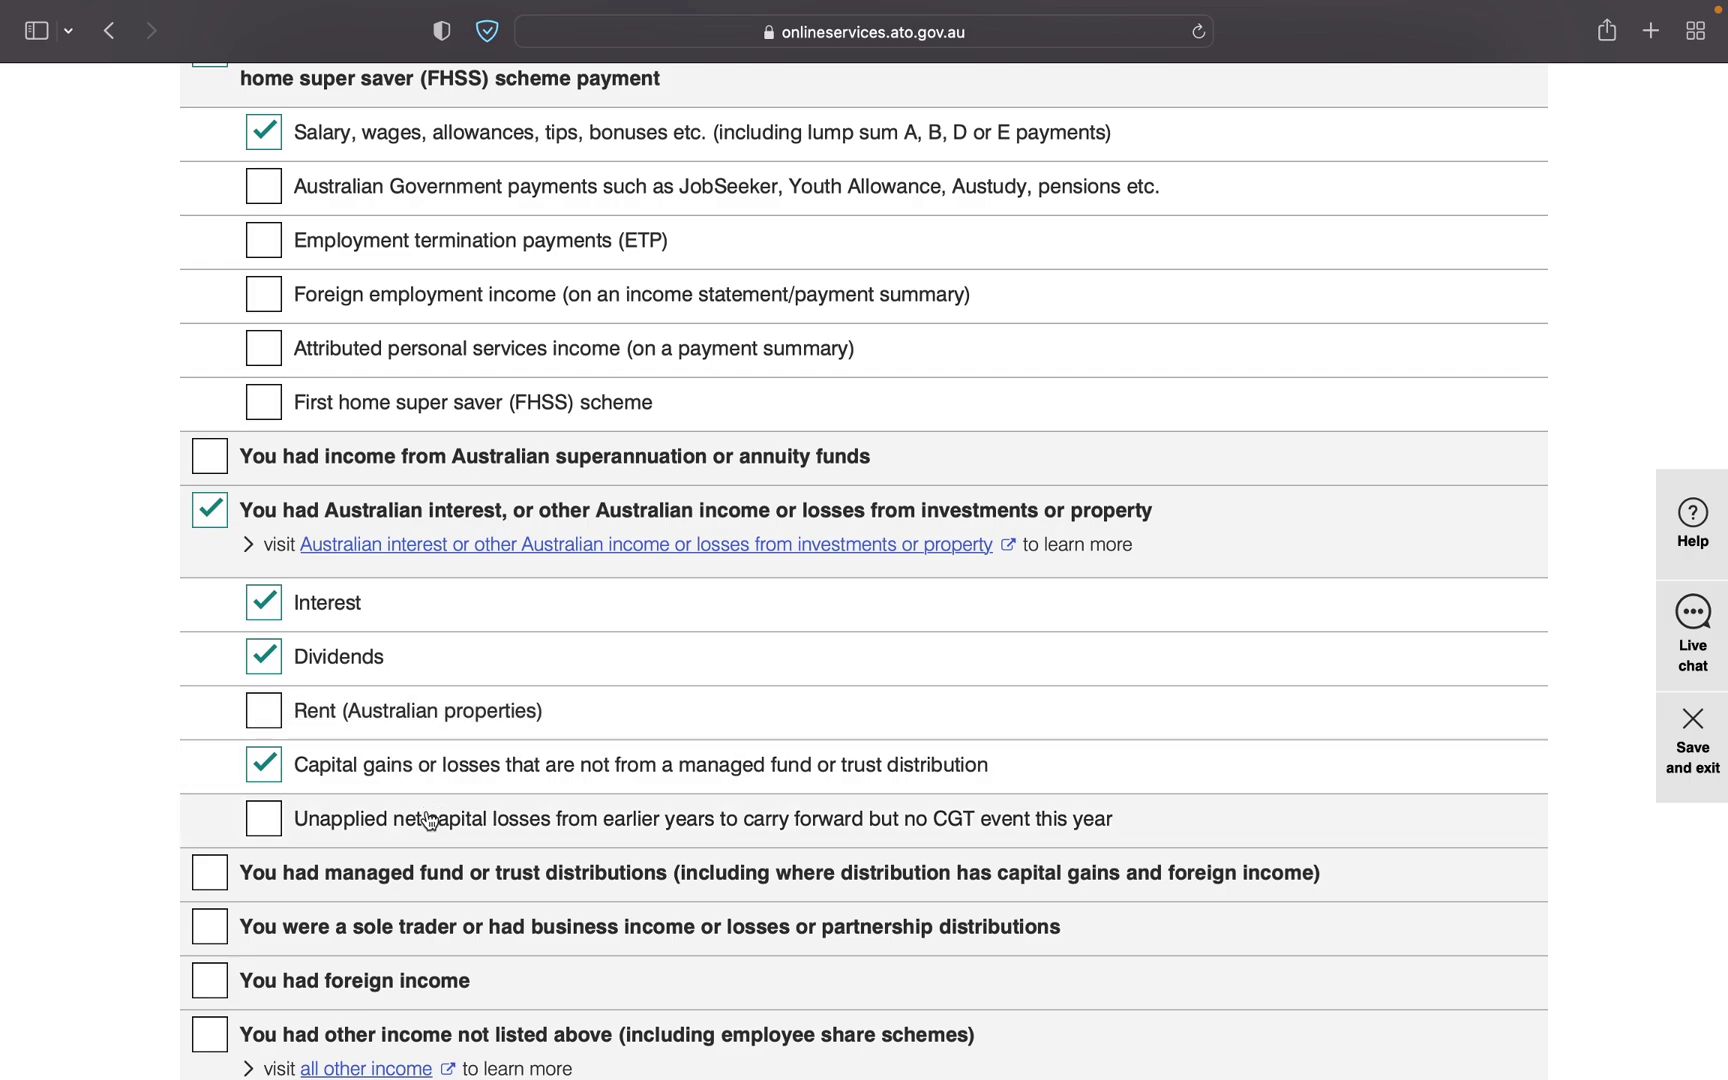
scroll(428, 818, "down", 5)
scroll(430, 820, "down", 7)
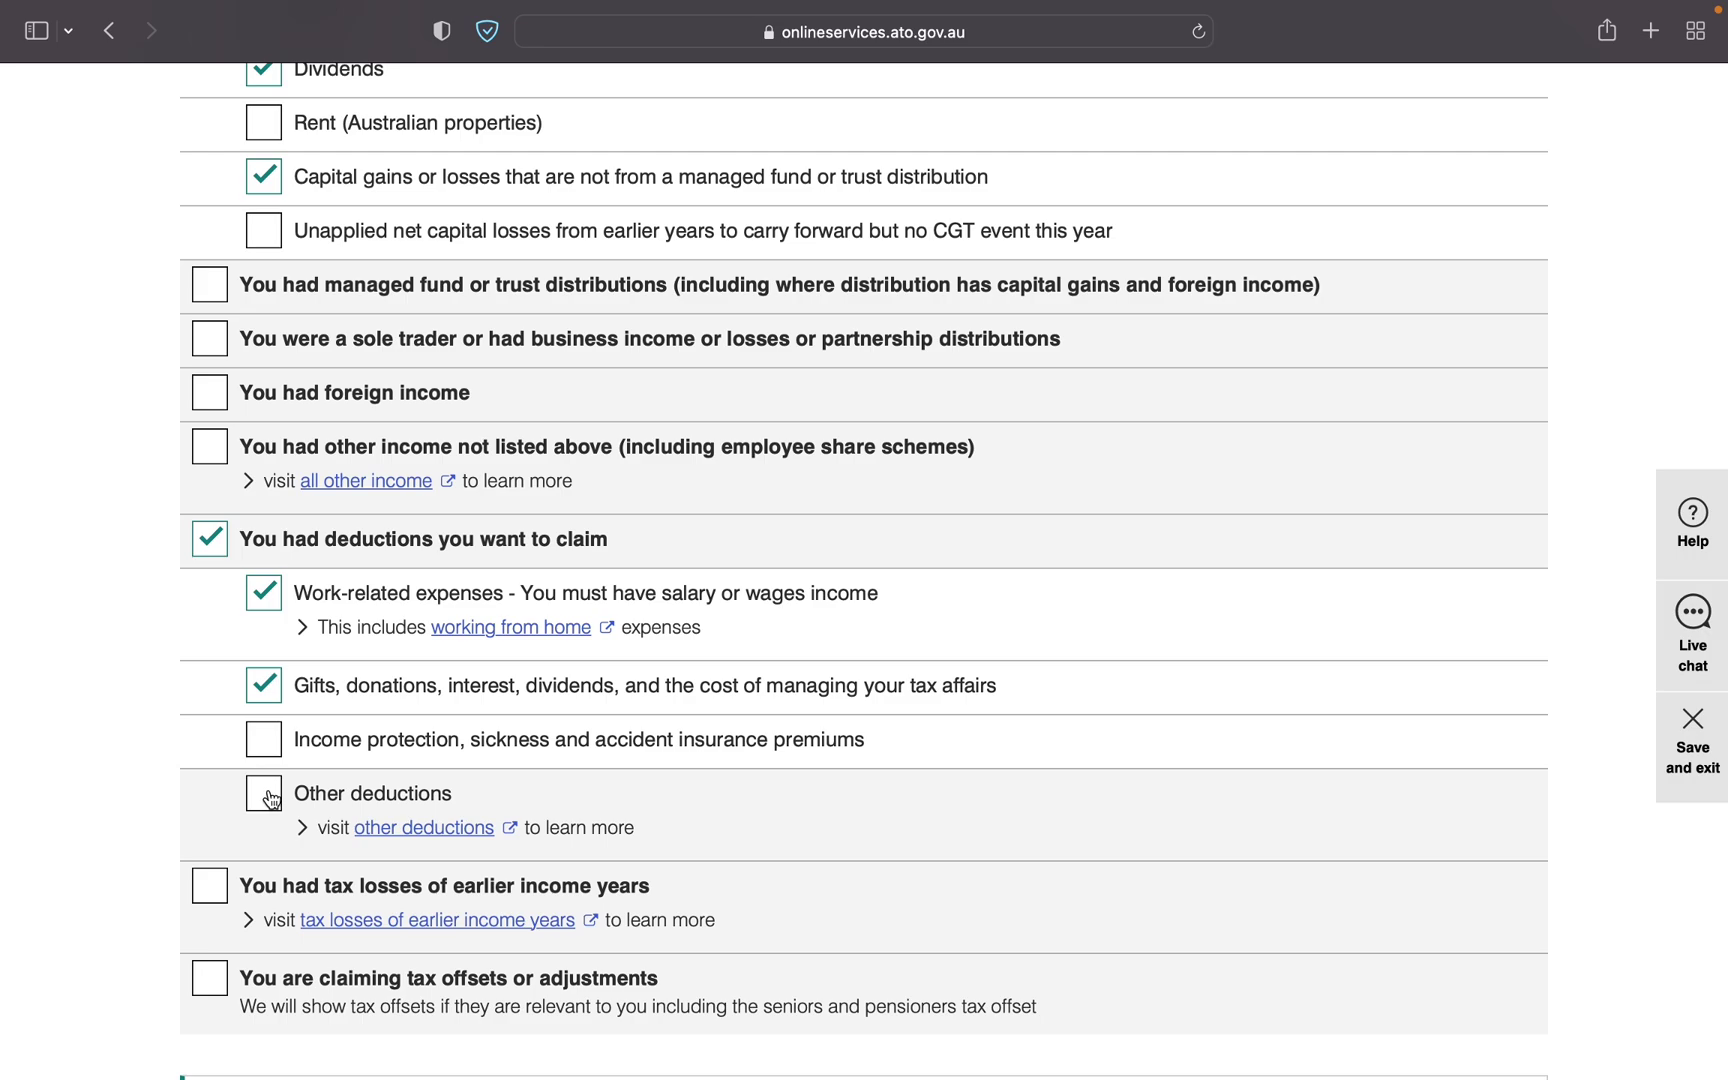
scroll(559, 675, "down", 5)
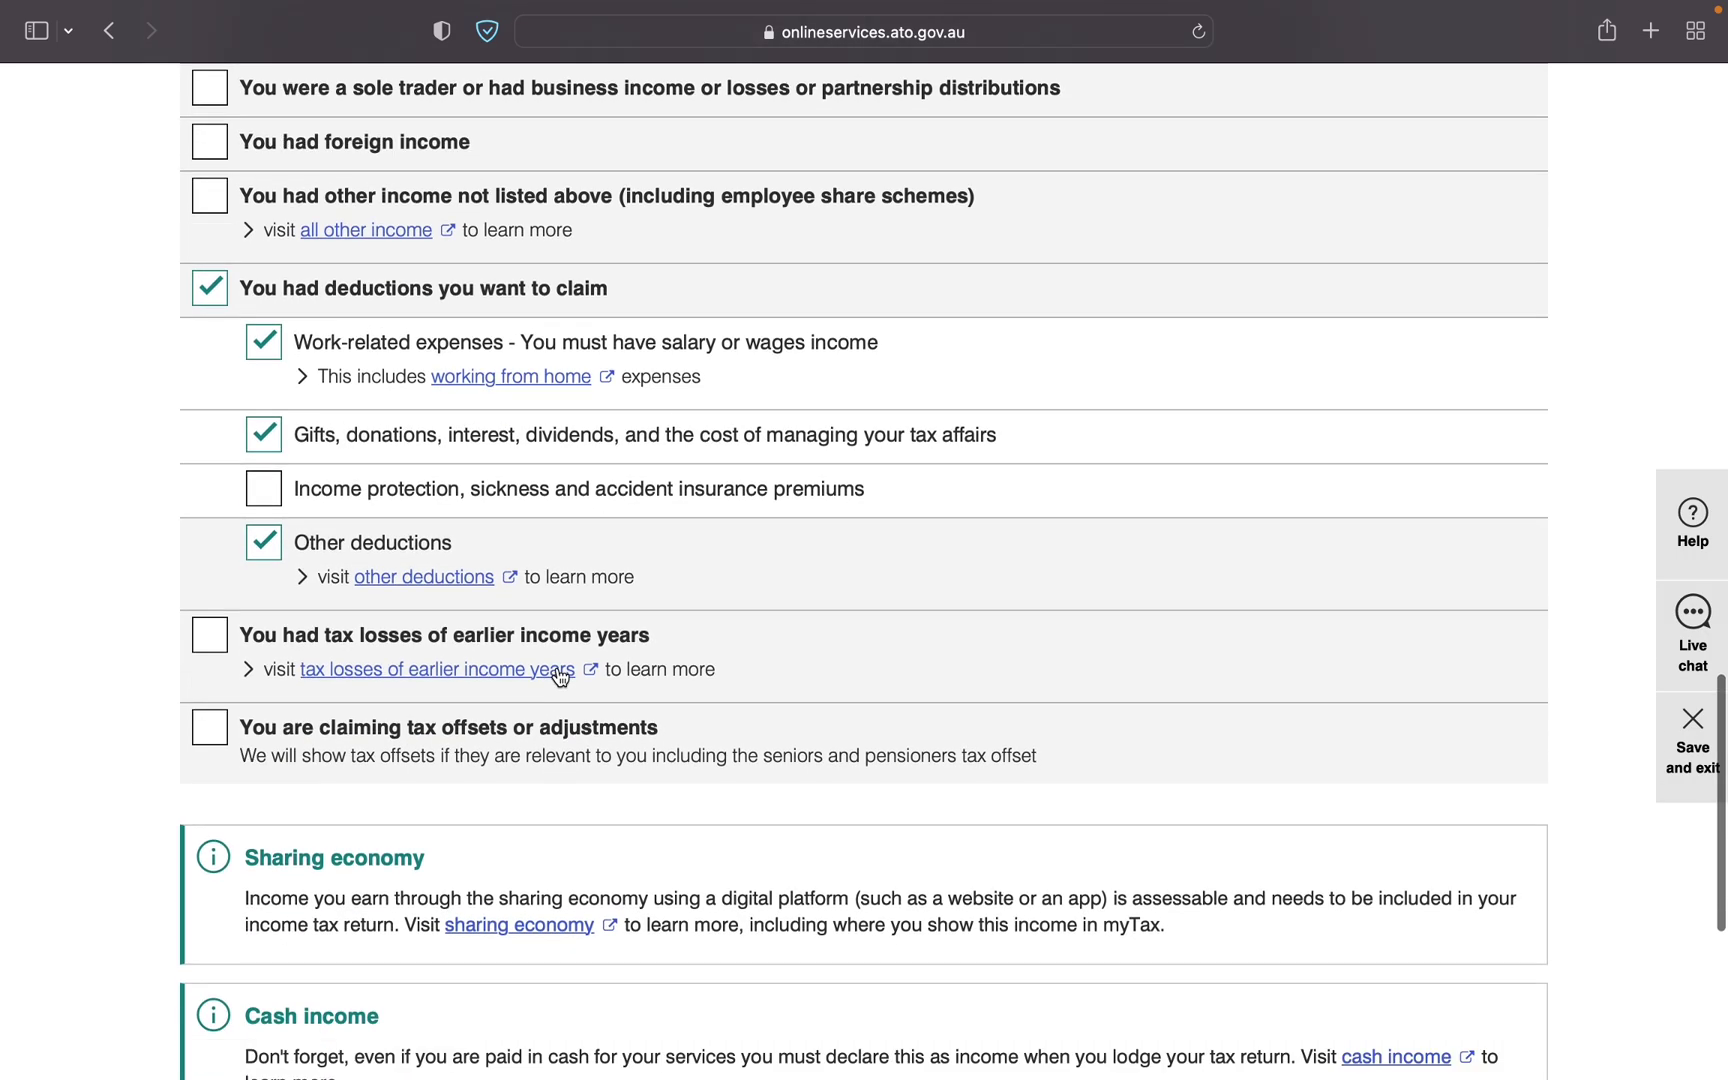
scroll(559, 675, "down", 1)
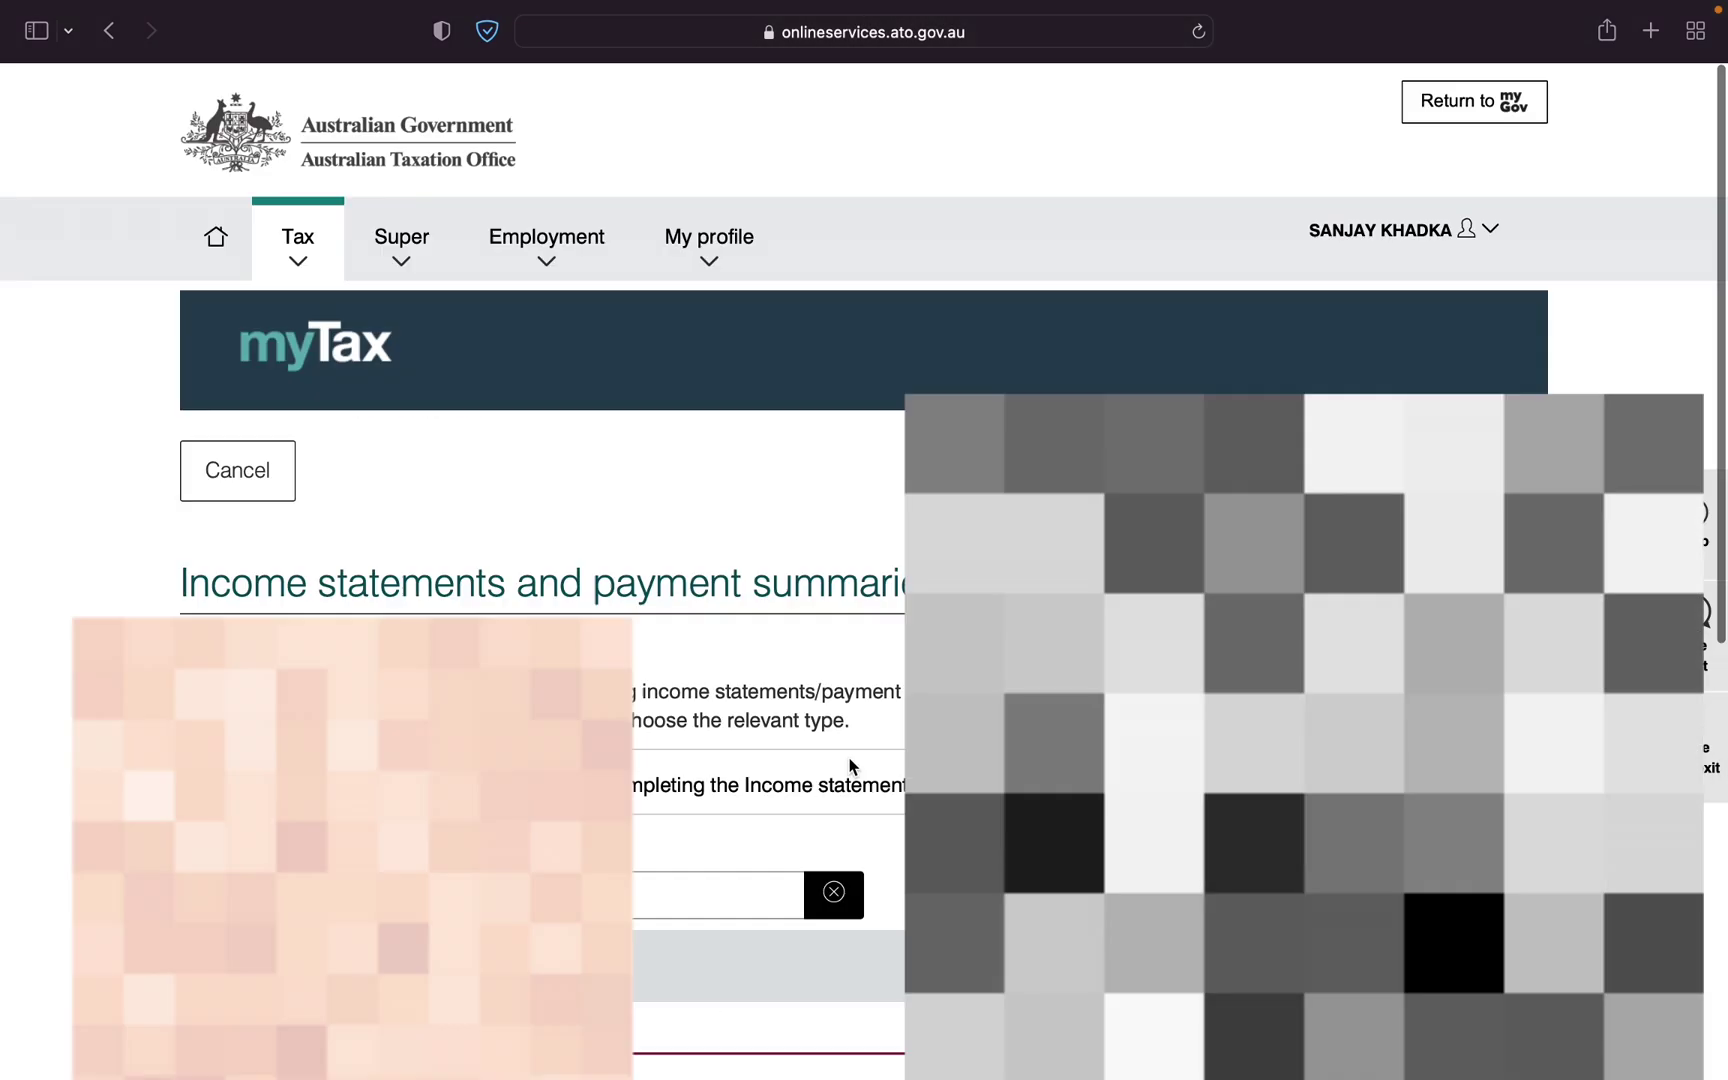
- Expand and review the ACCOUNTS OFFICER employer income statement, then save the Income statements page
scroll(849, 766, "down", 5)
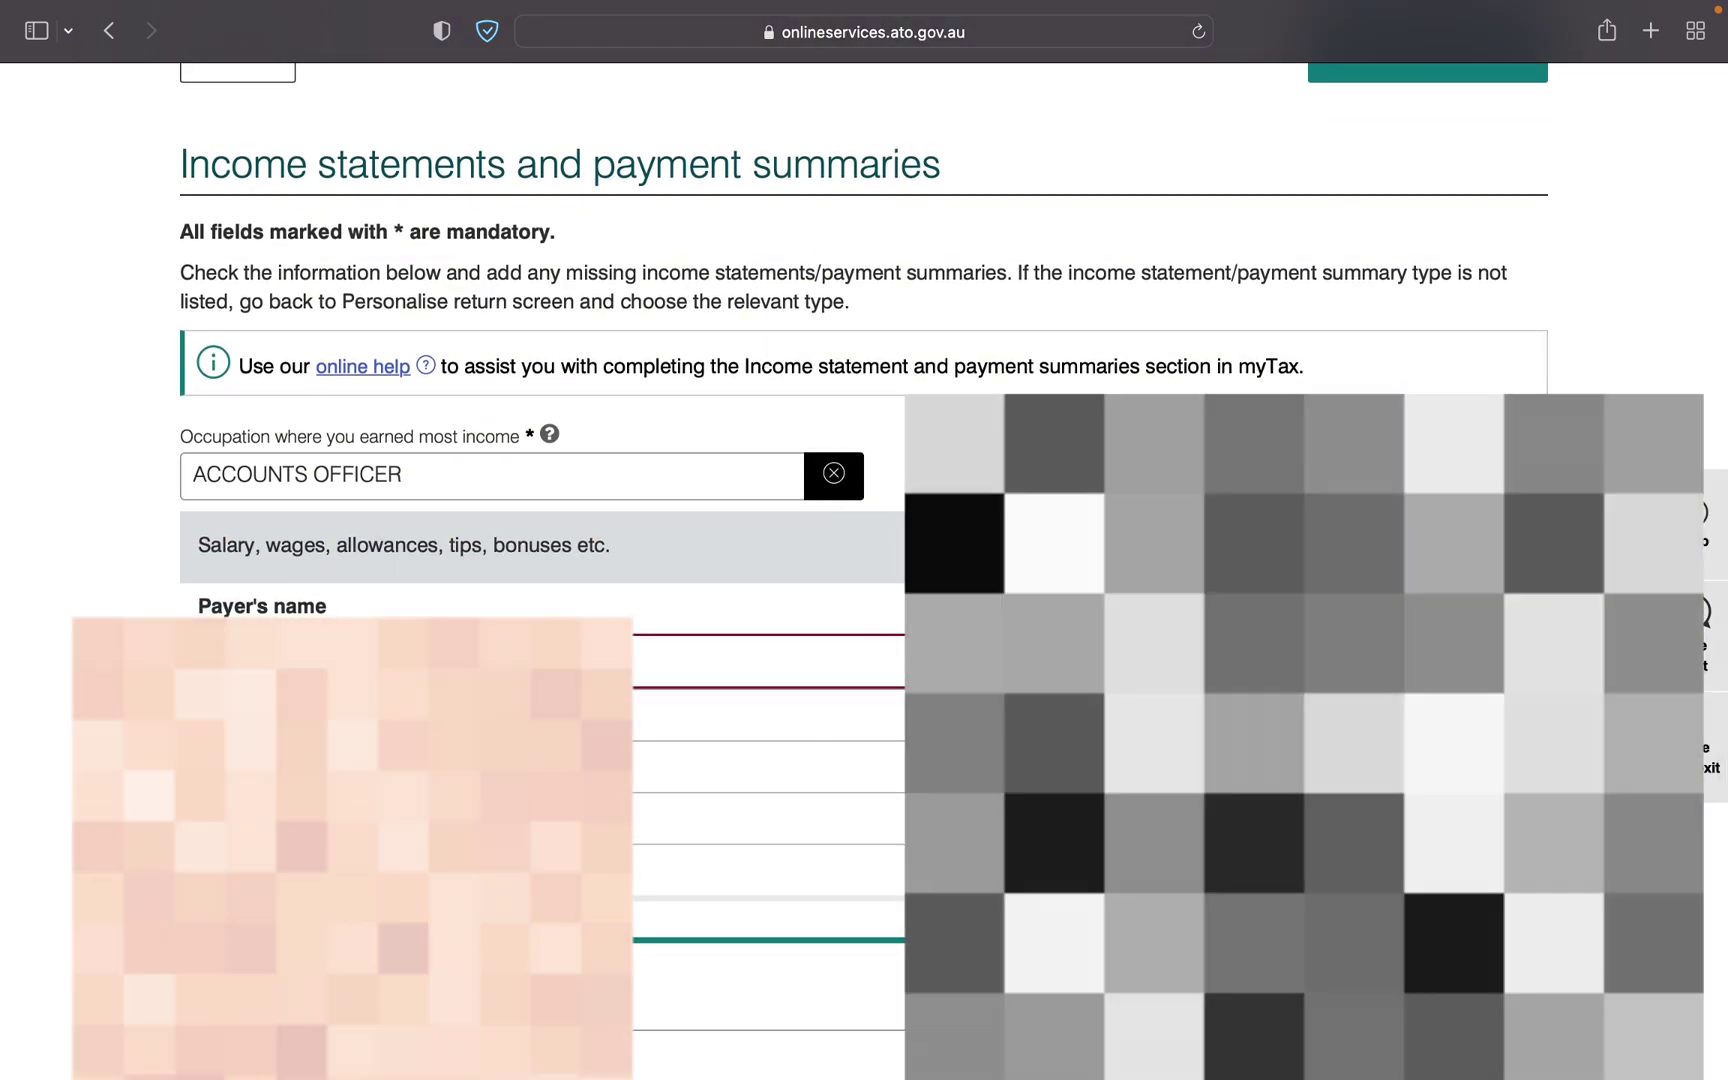
scroll(714, 786, "down", 1)
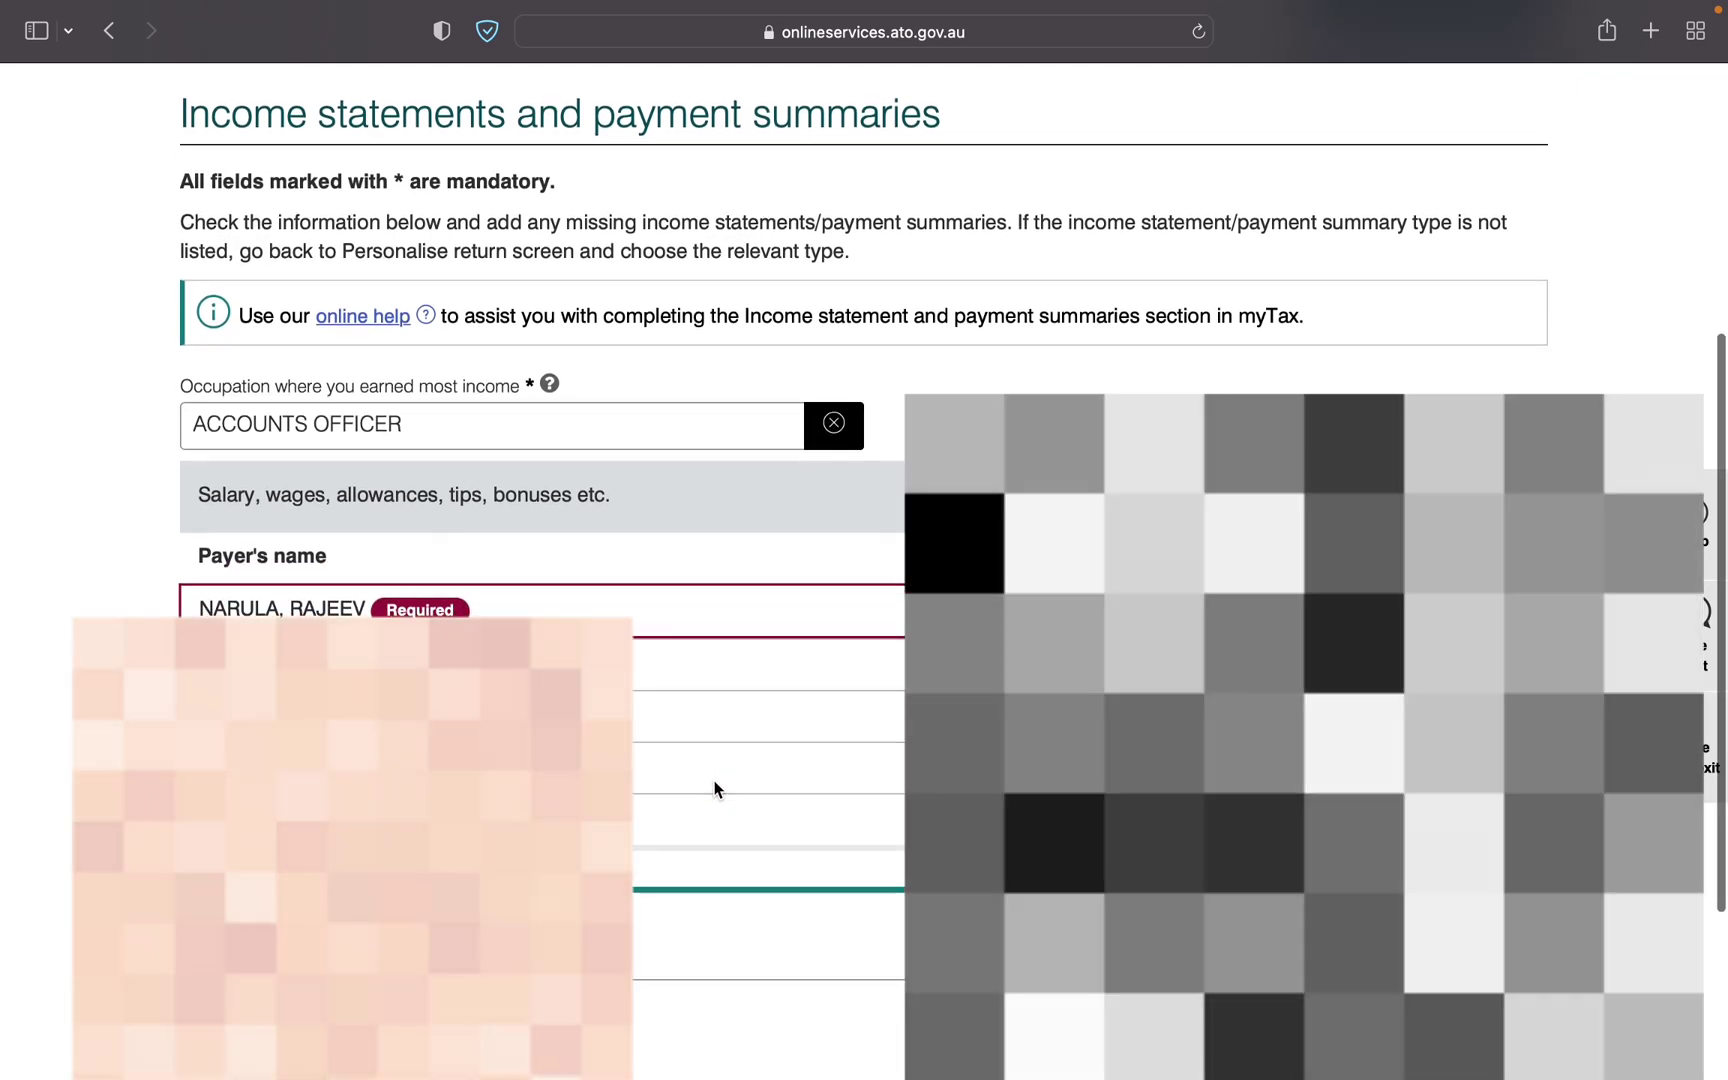
scroll(714, 788, "down", 1)
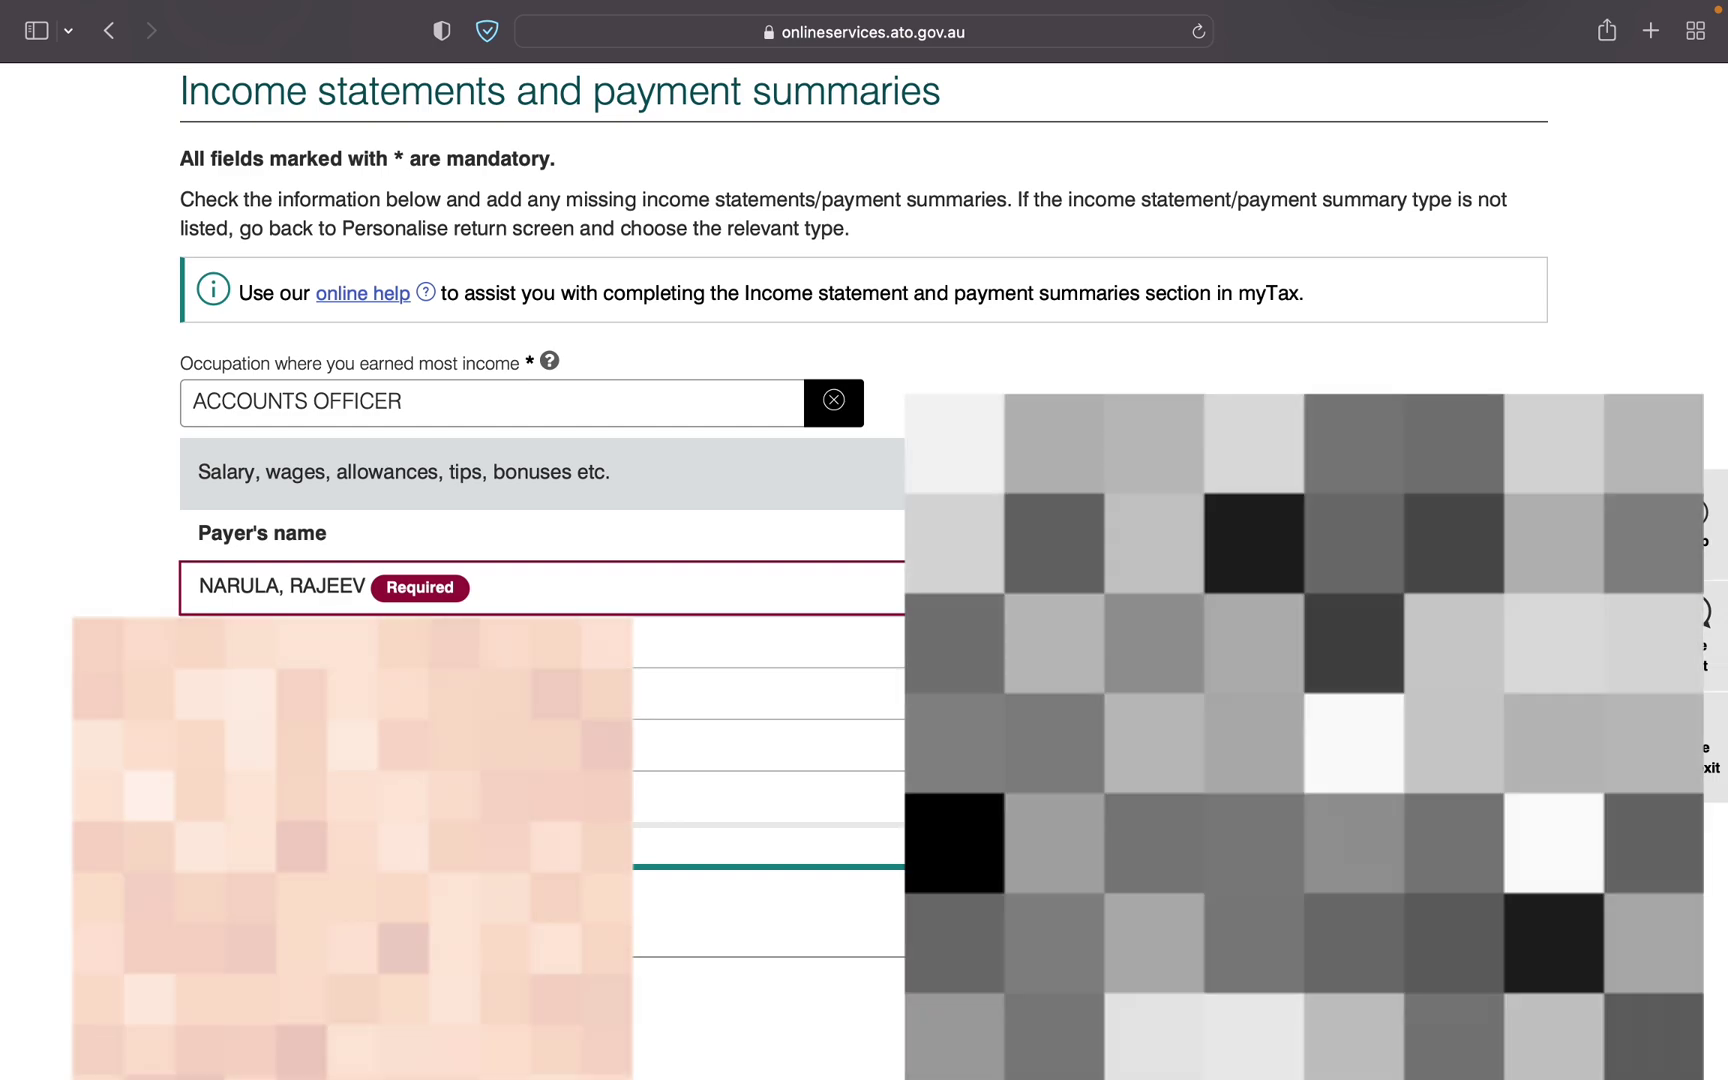
key("Return")
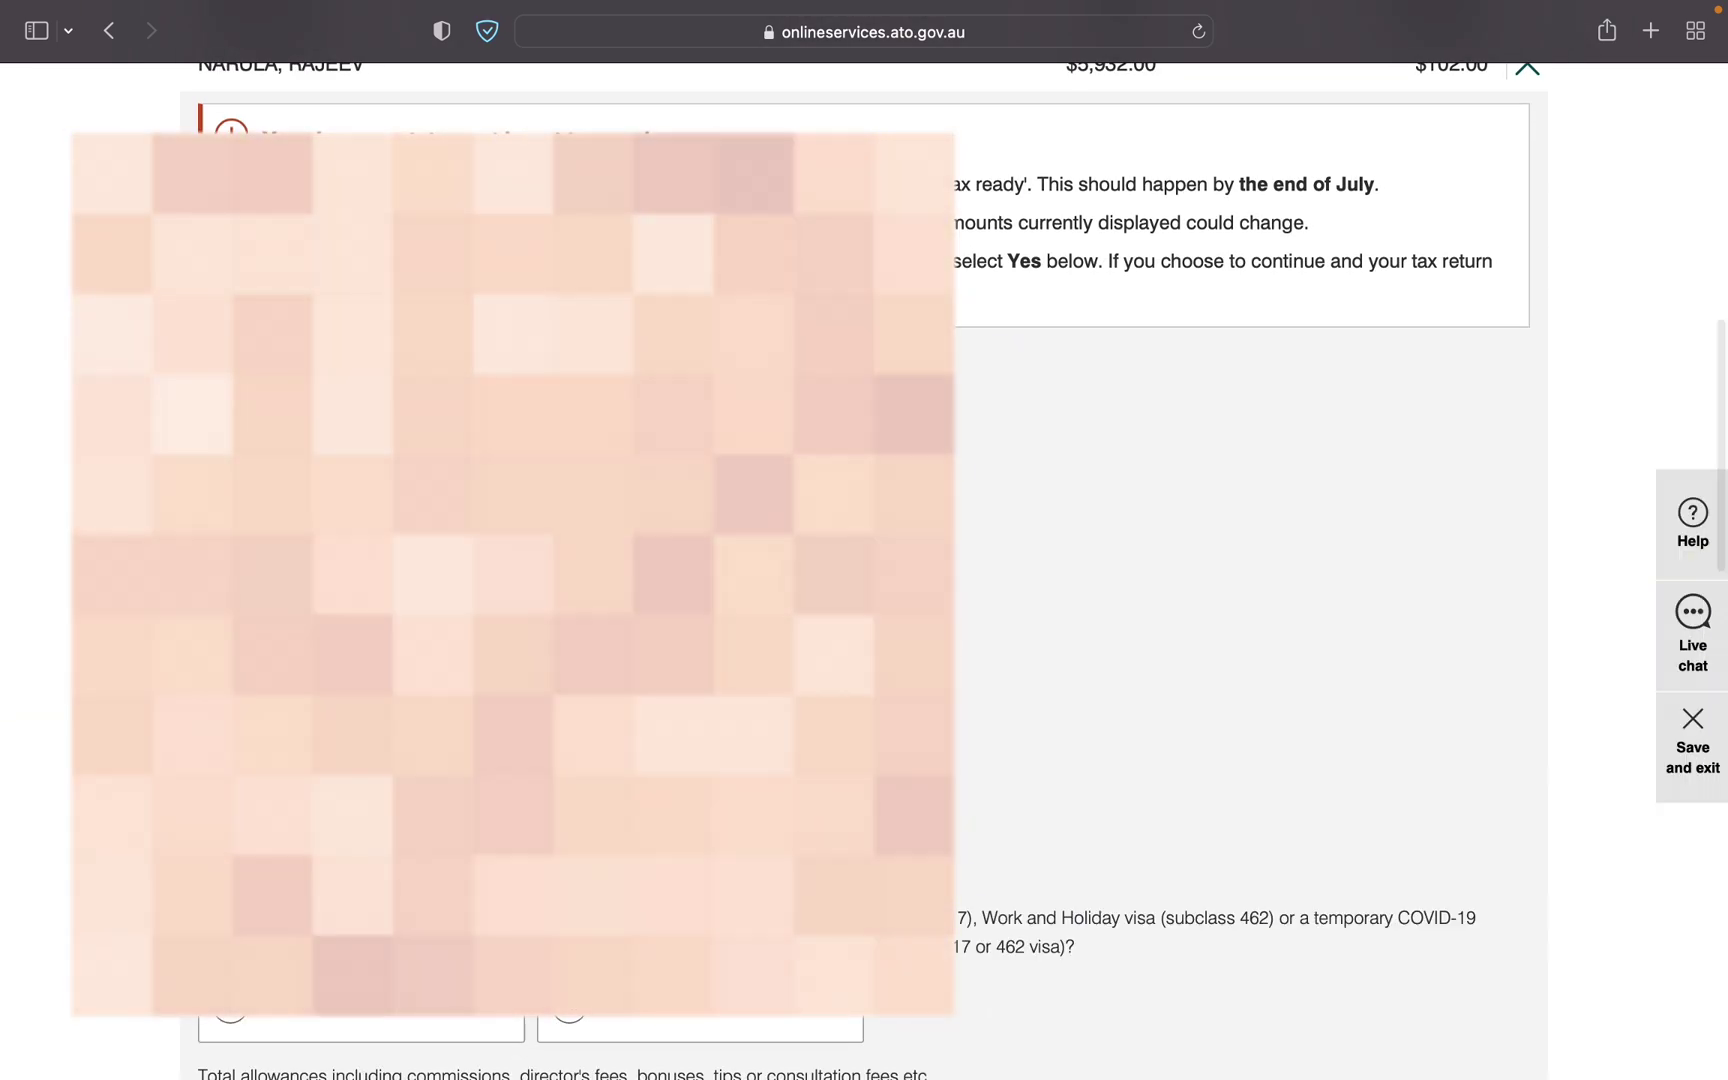
scroll(864, 570, "down", 2)
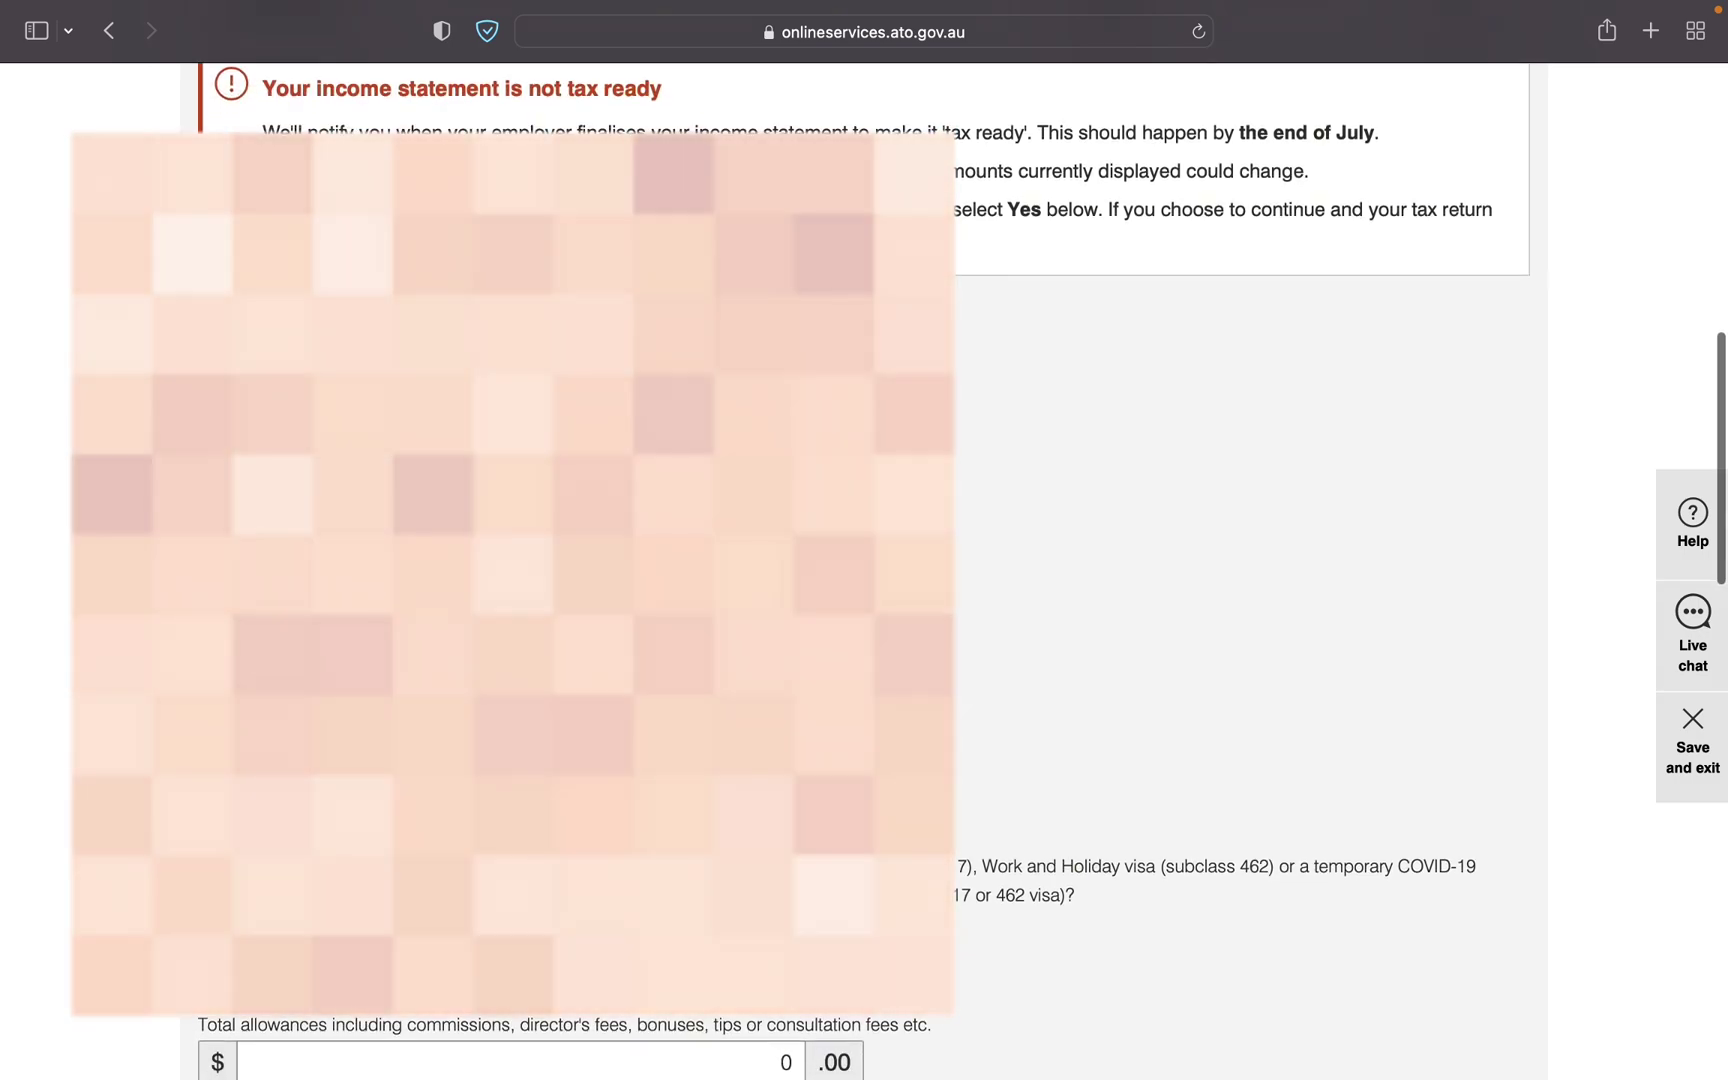
scroll(864, 570, "down", 1)
scroll(864, 570, "down", 10)
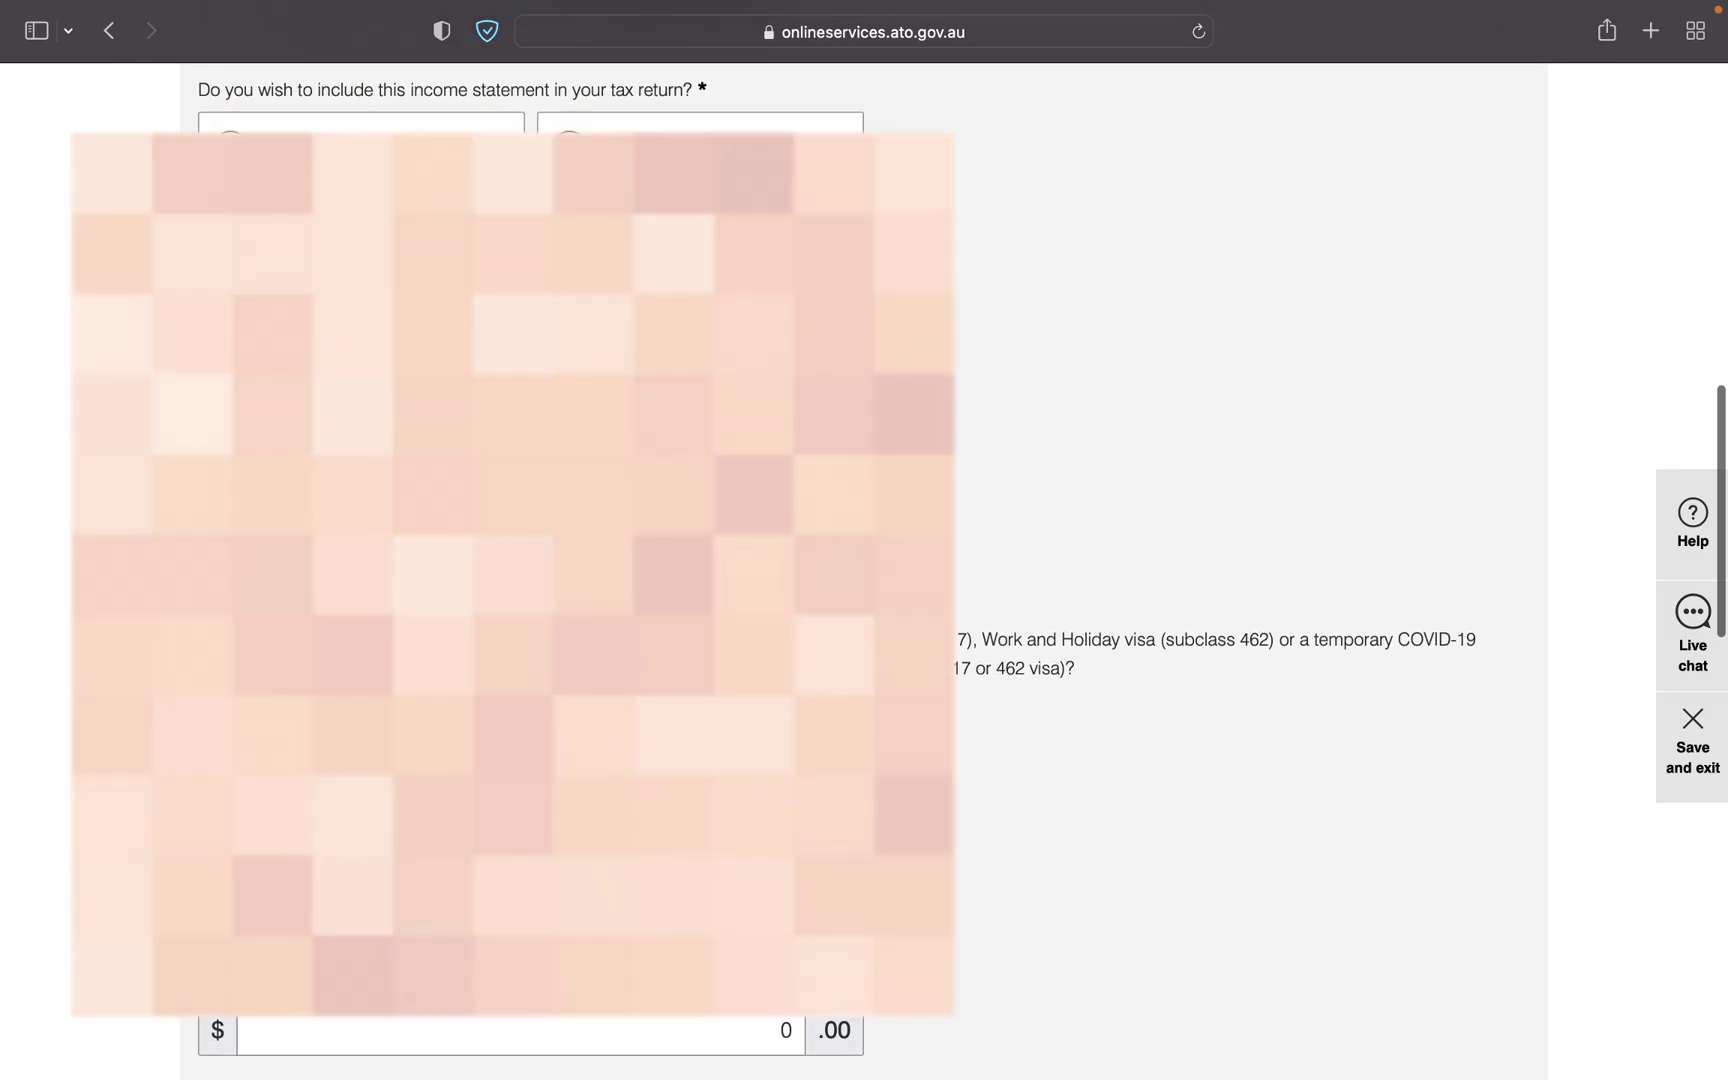
scroll(688, 825, "down", 15)
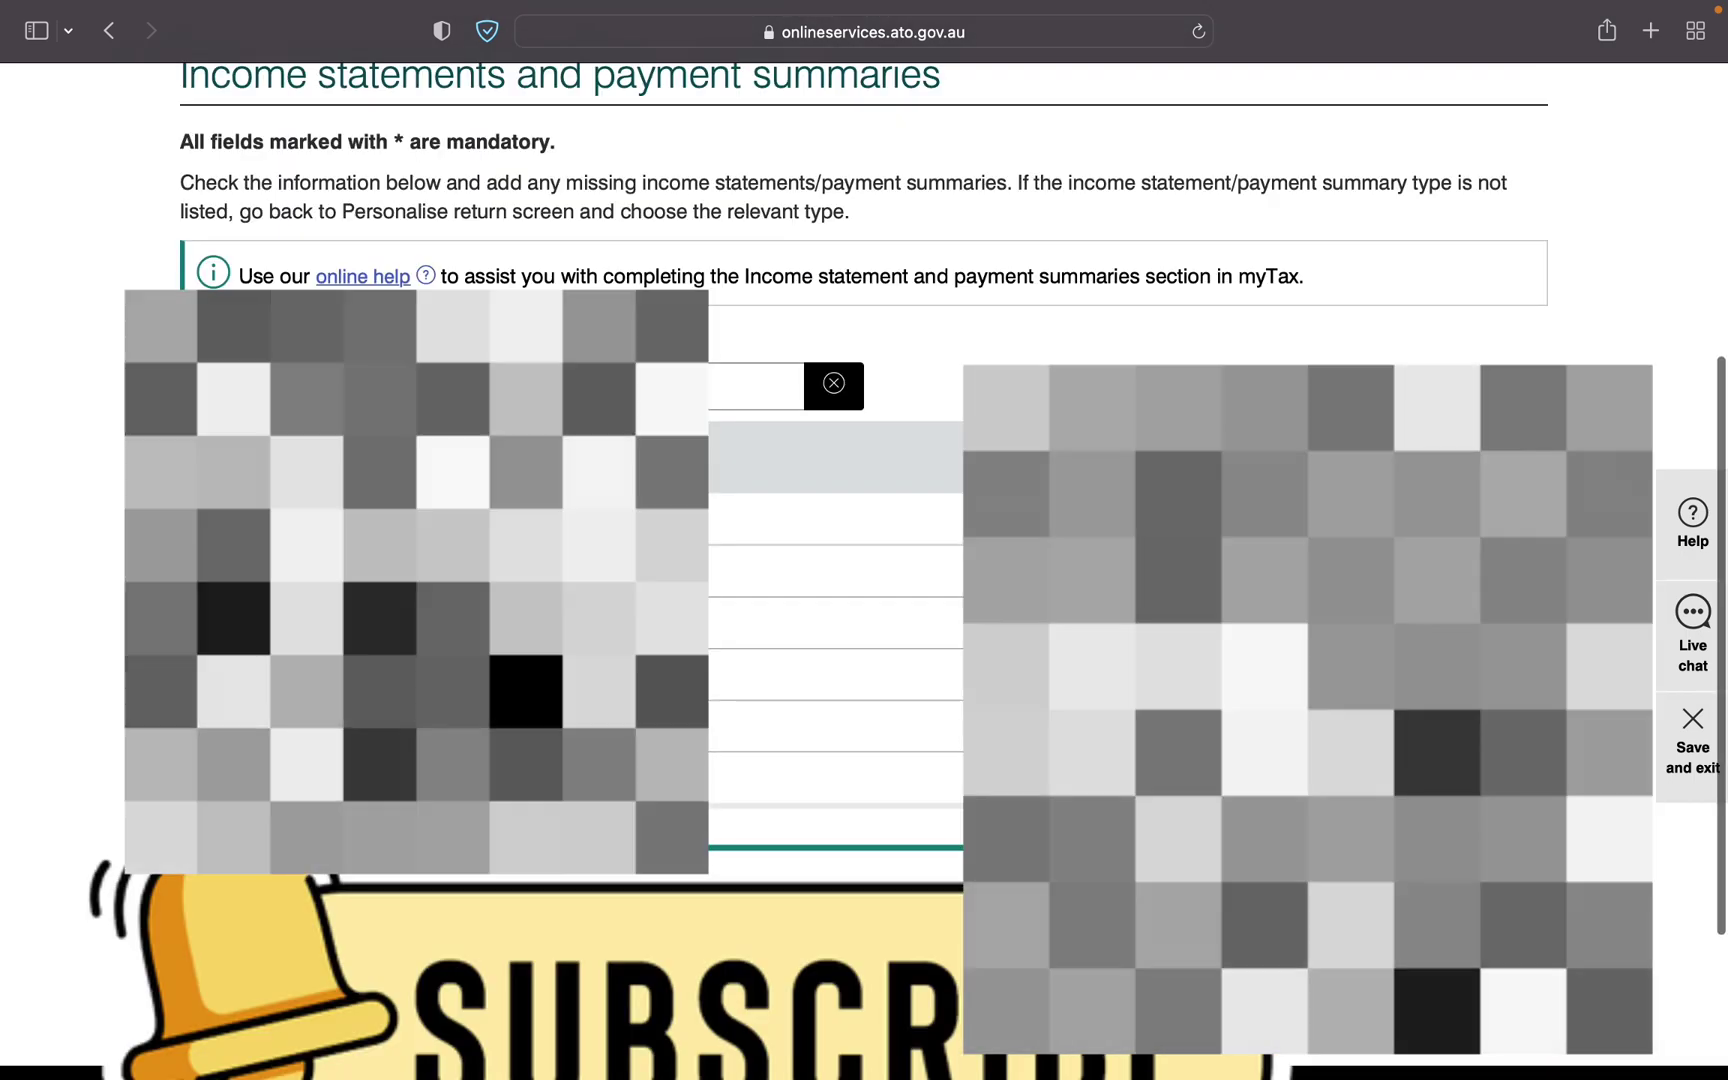
scroll(733, 625, "down", 3)
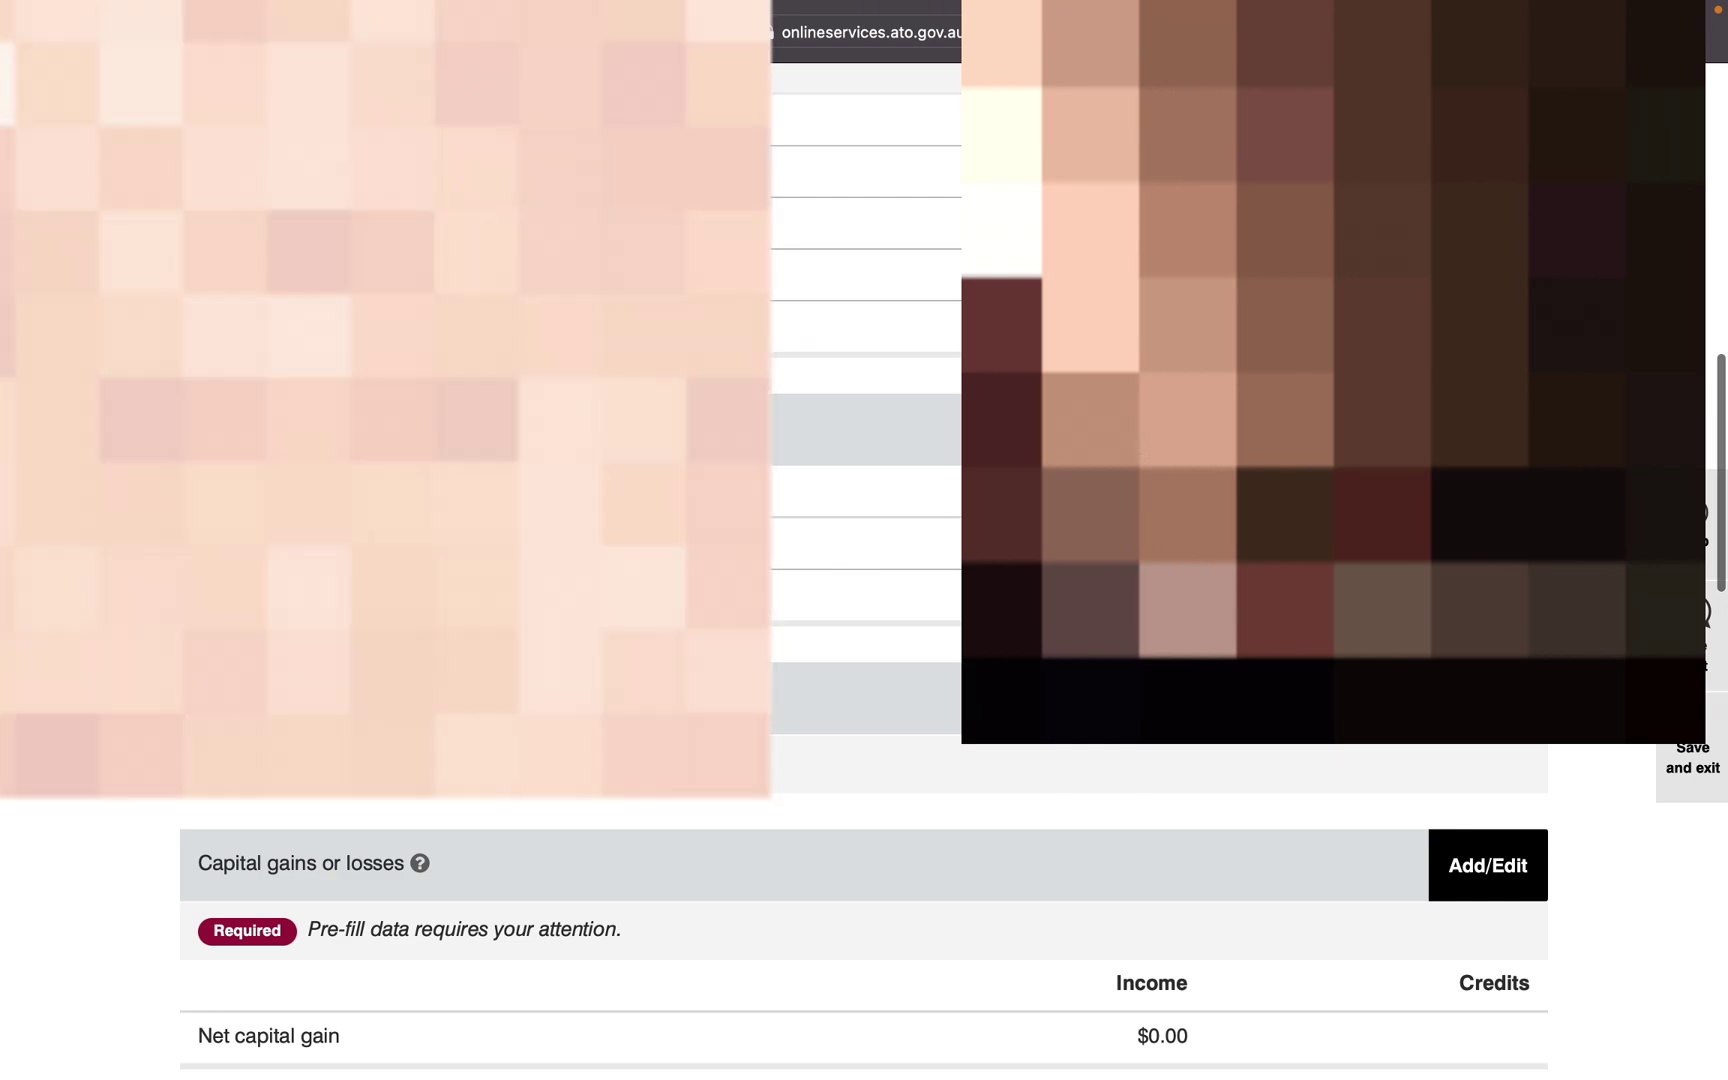
- Scroll the return summary down to the Capital gains or losses and Deductions sections
scroll(864, 900, "down", 3)
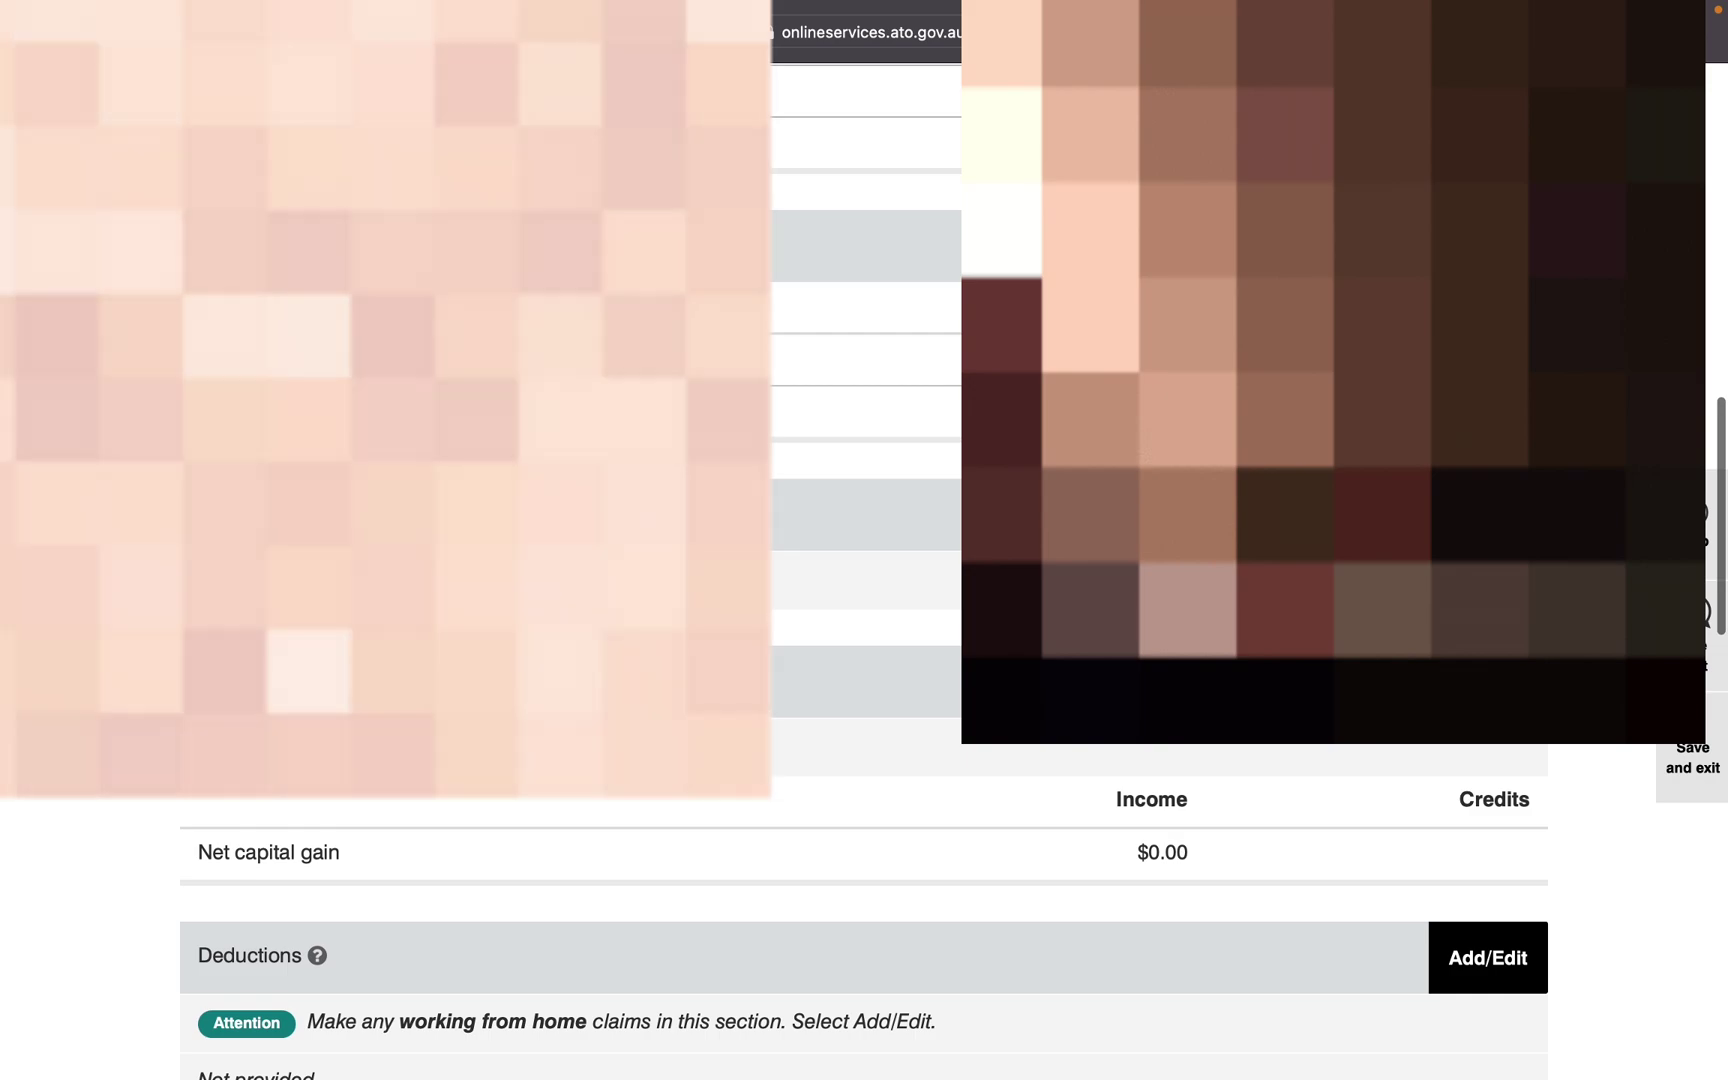
scroll(707, 733, "down", 2)
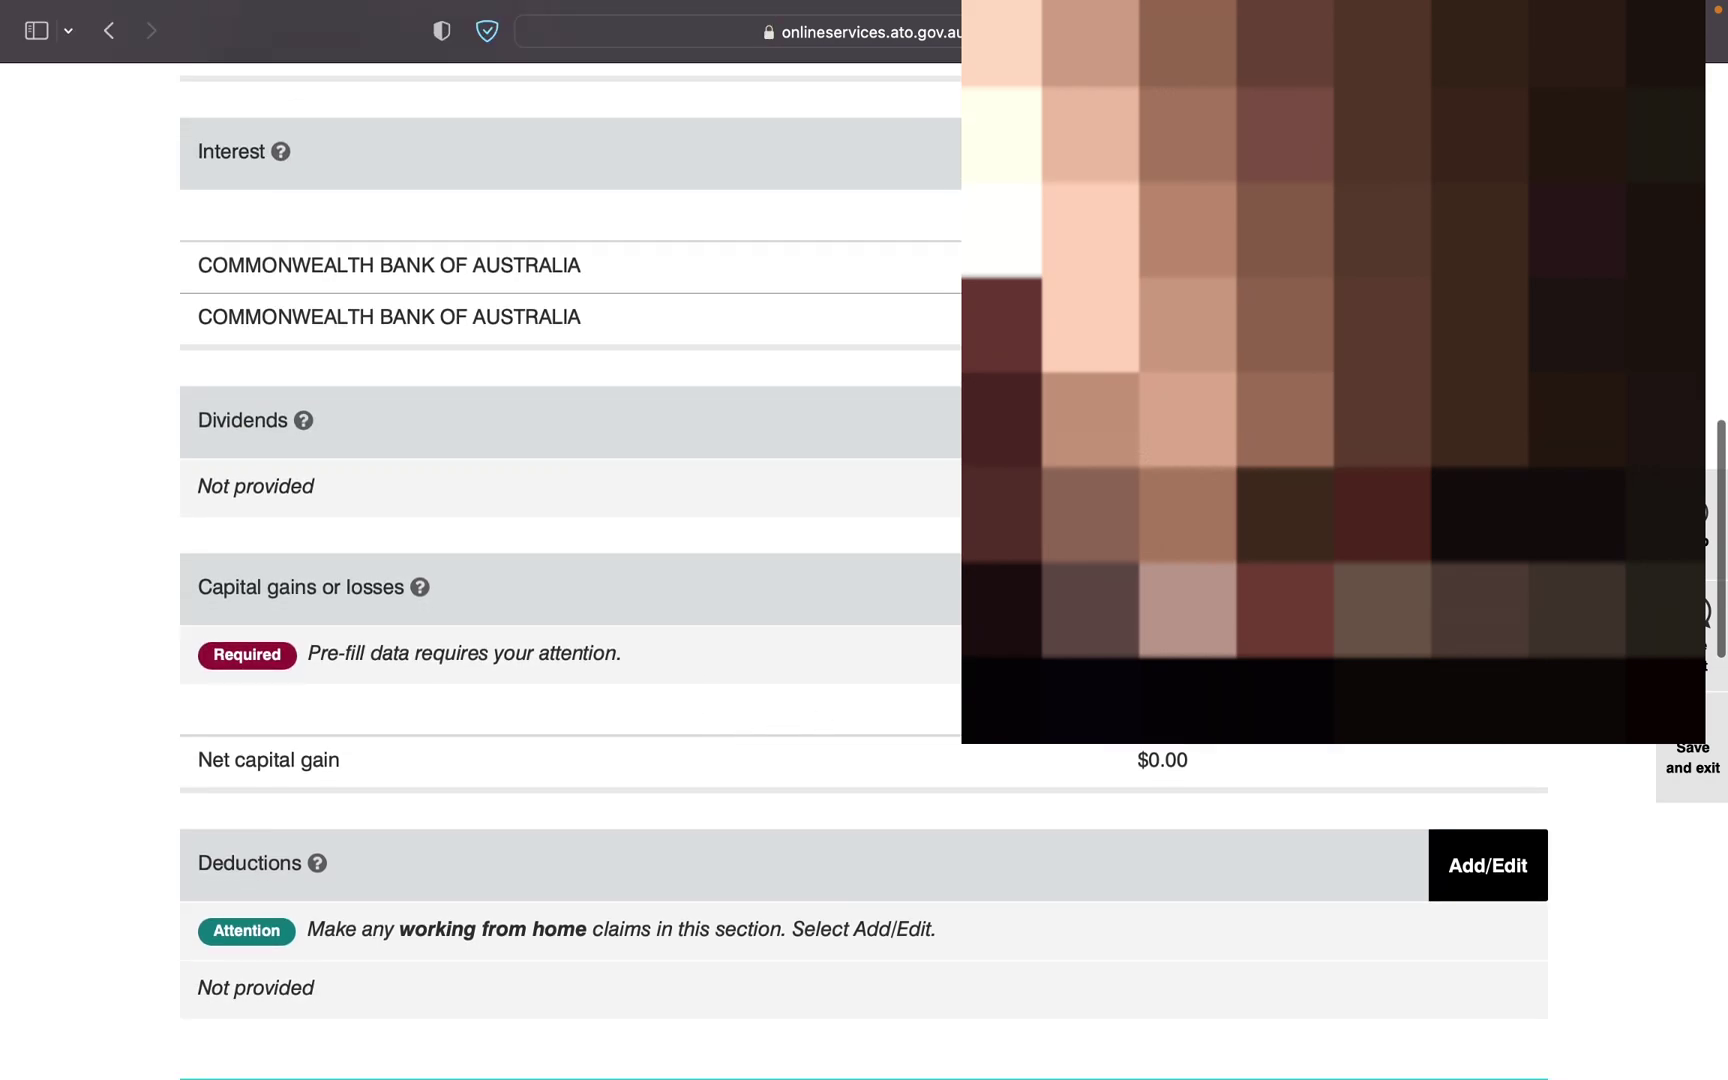
- In Capital gains or losses, answer No to any exemption, rollover or discount and save at $0.00
left_click(1487, 589)
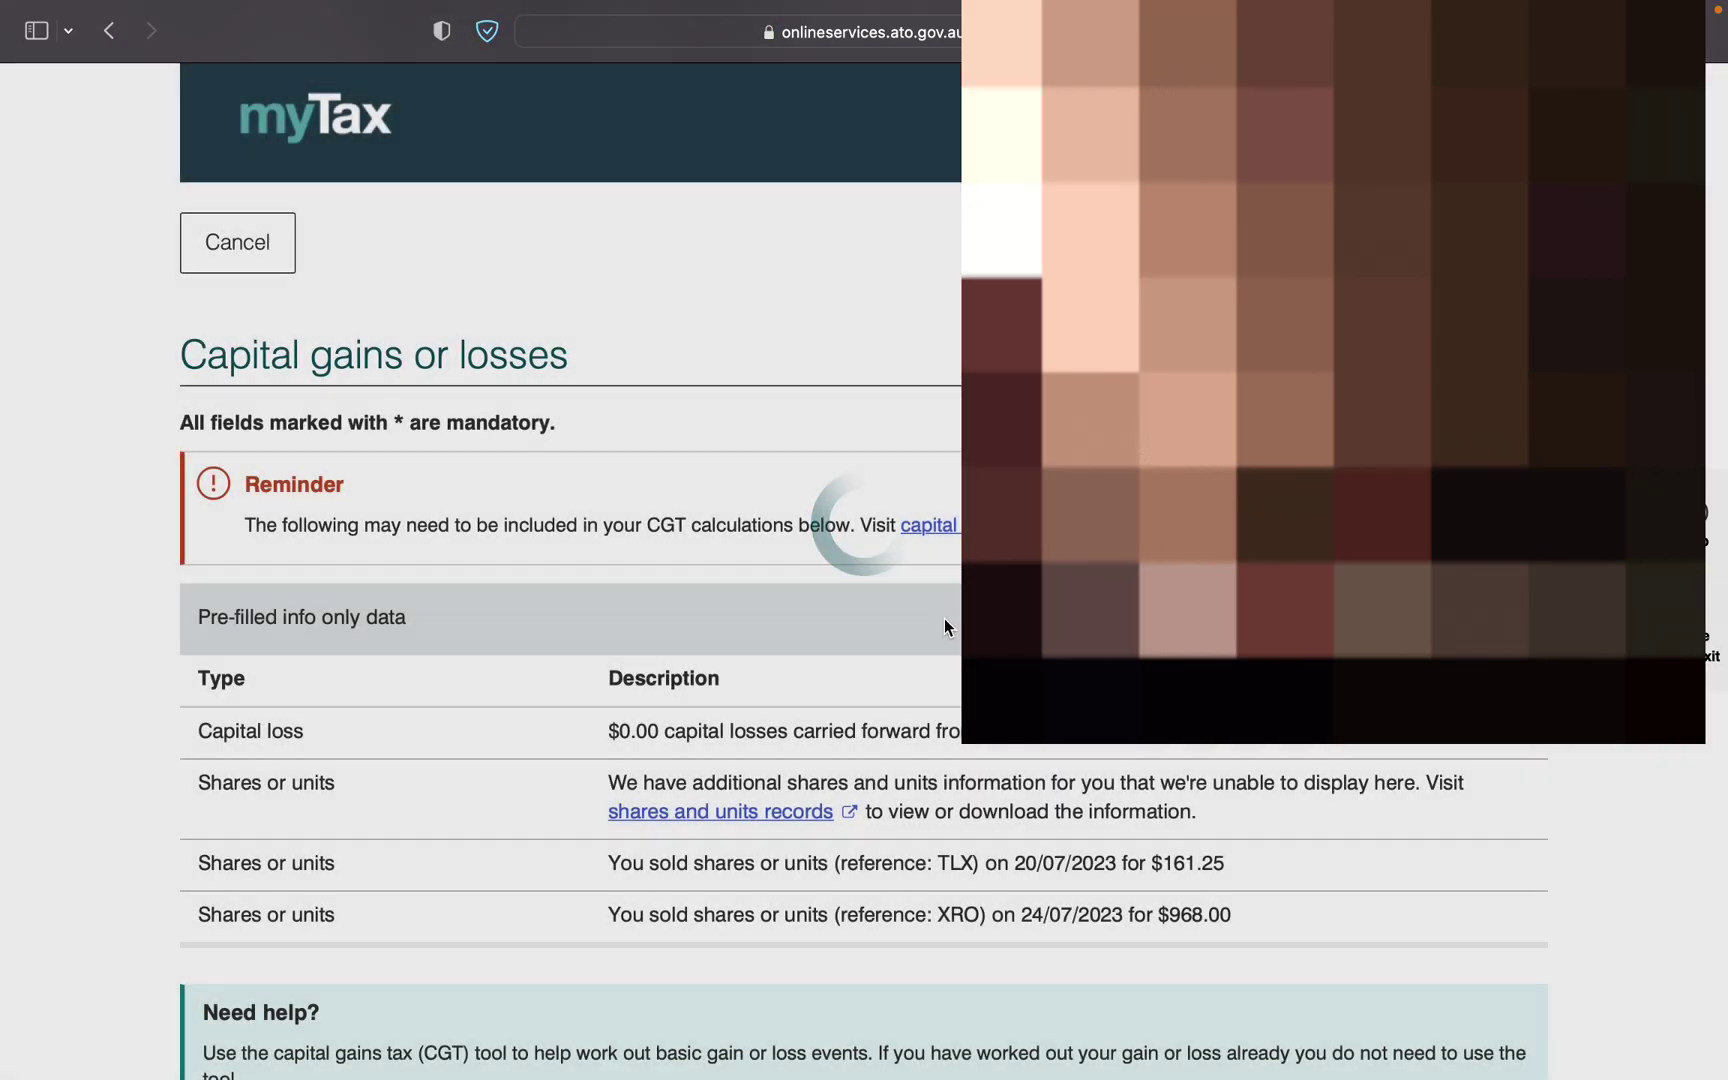
scroll(944, 619, "down", 3)
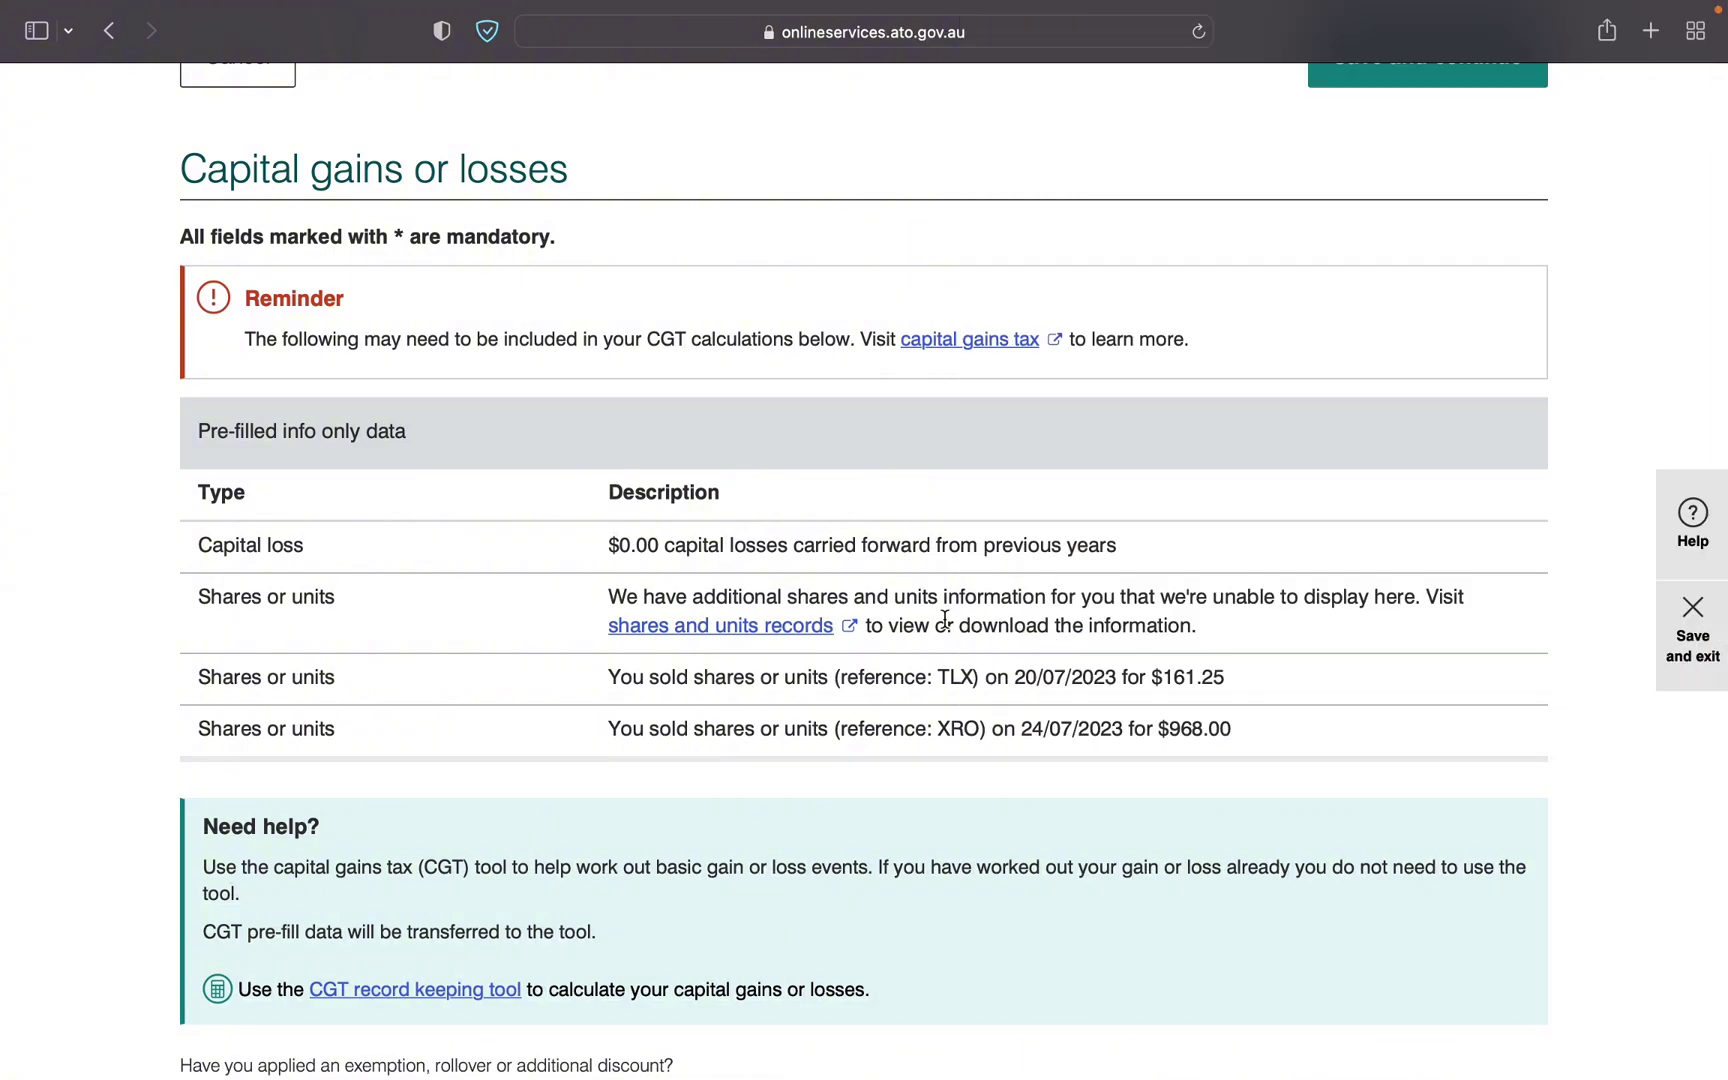
scroll(944, 618, "down", 9)
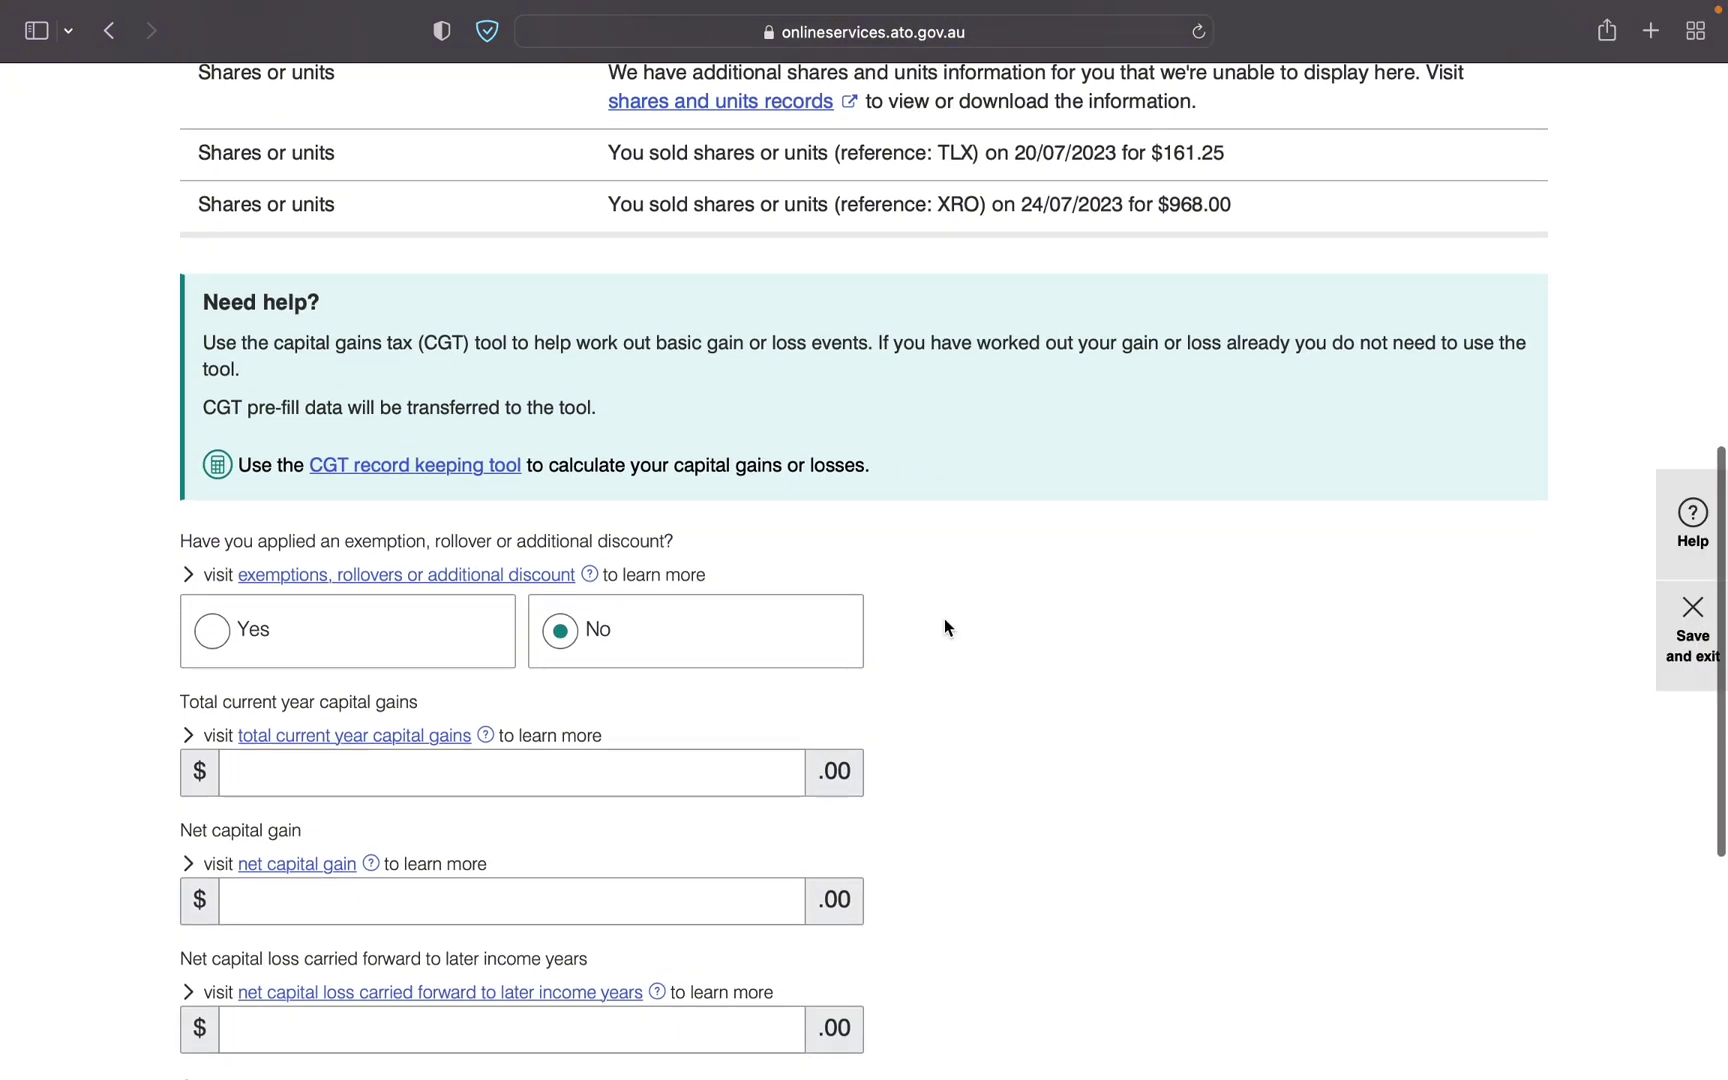
left_click(265, 505)
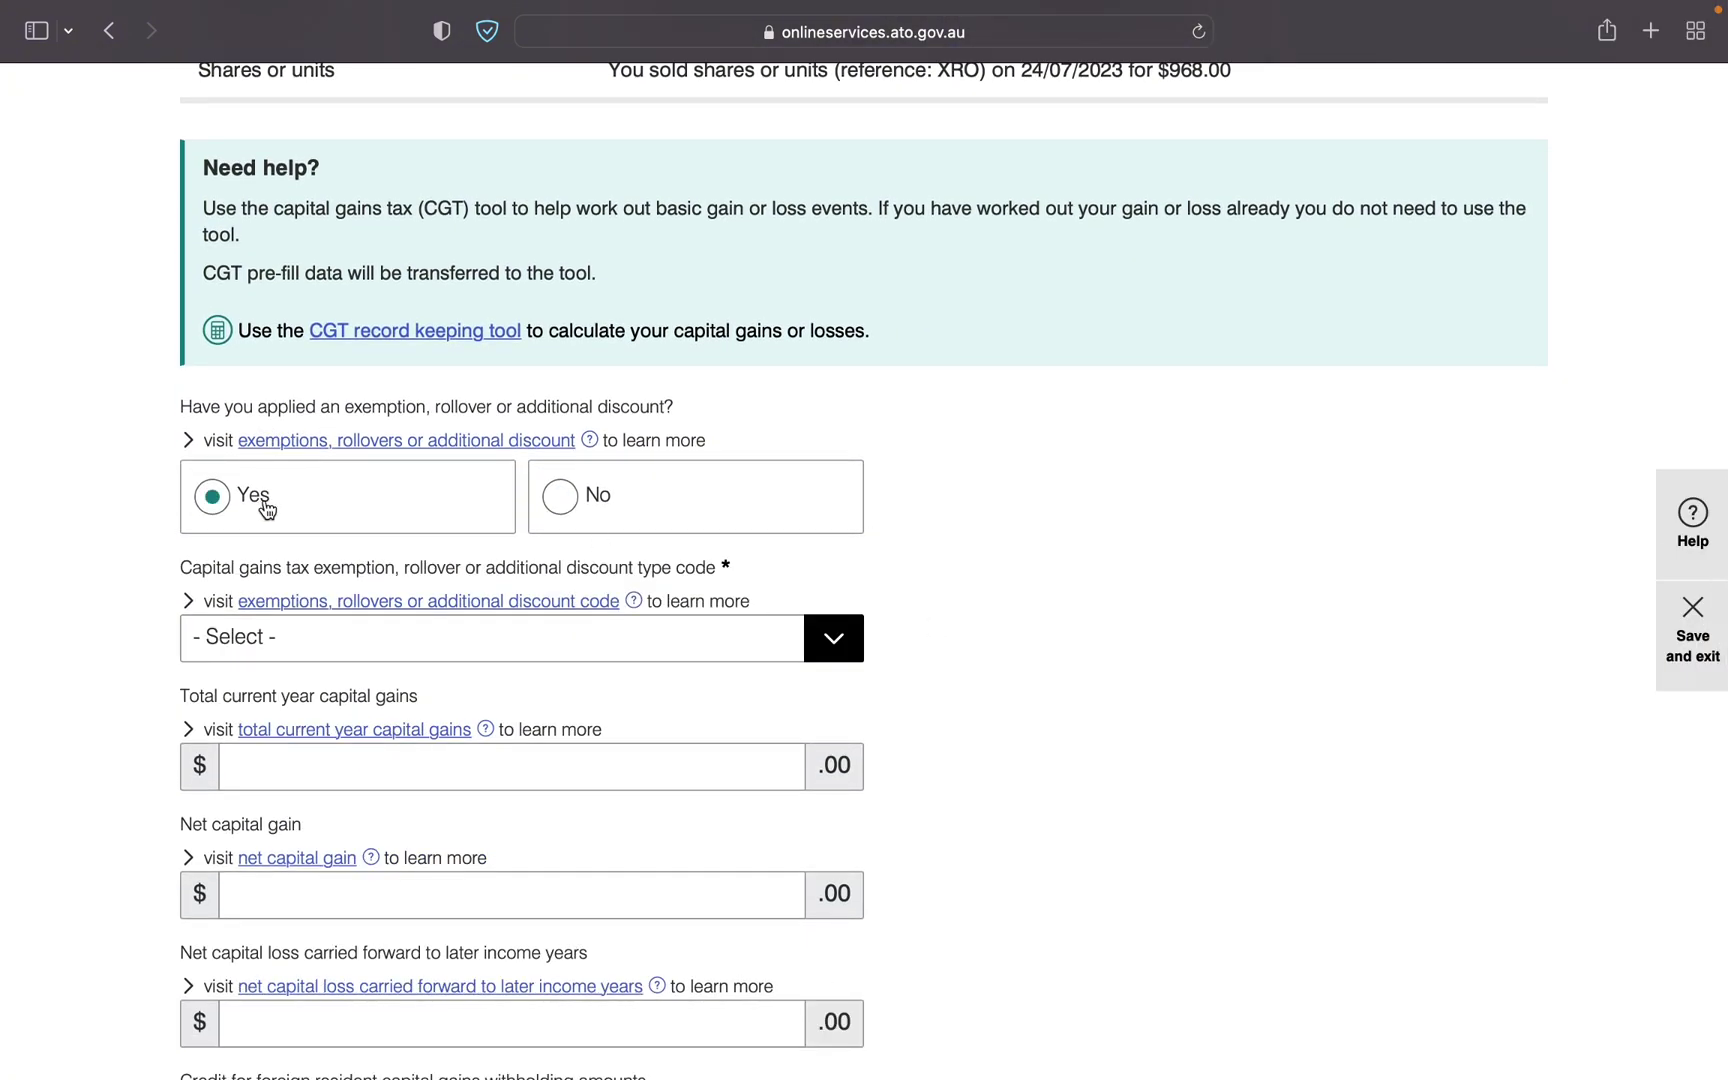
scroll(522, 765, "down", 3)
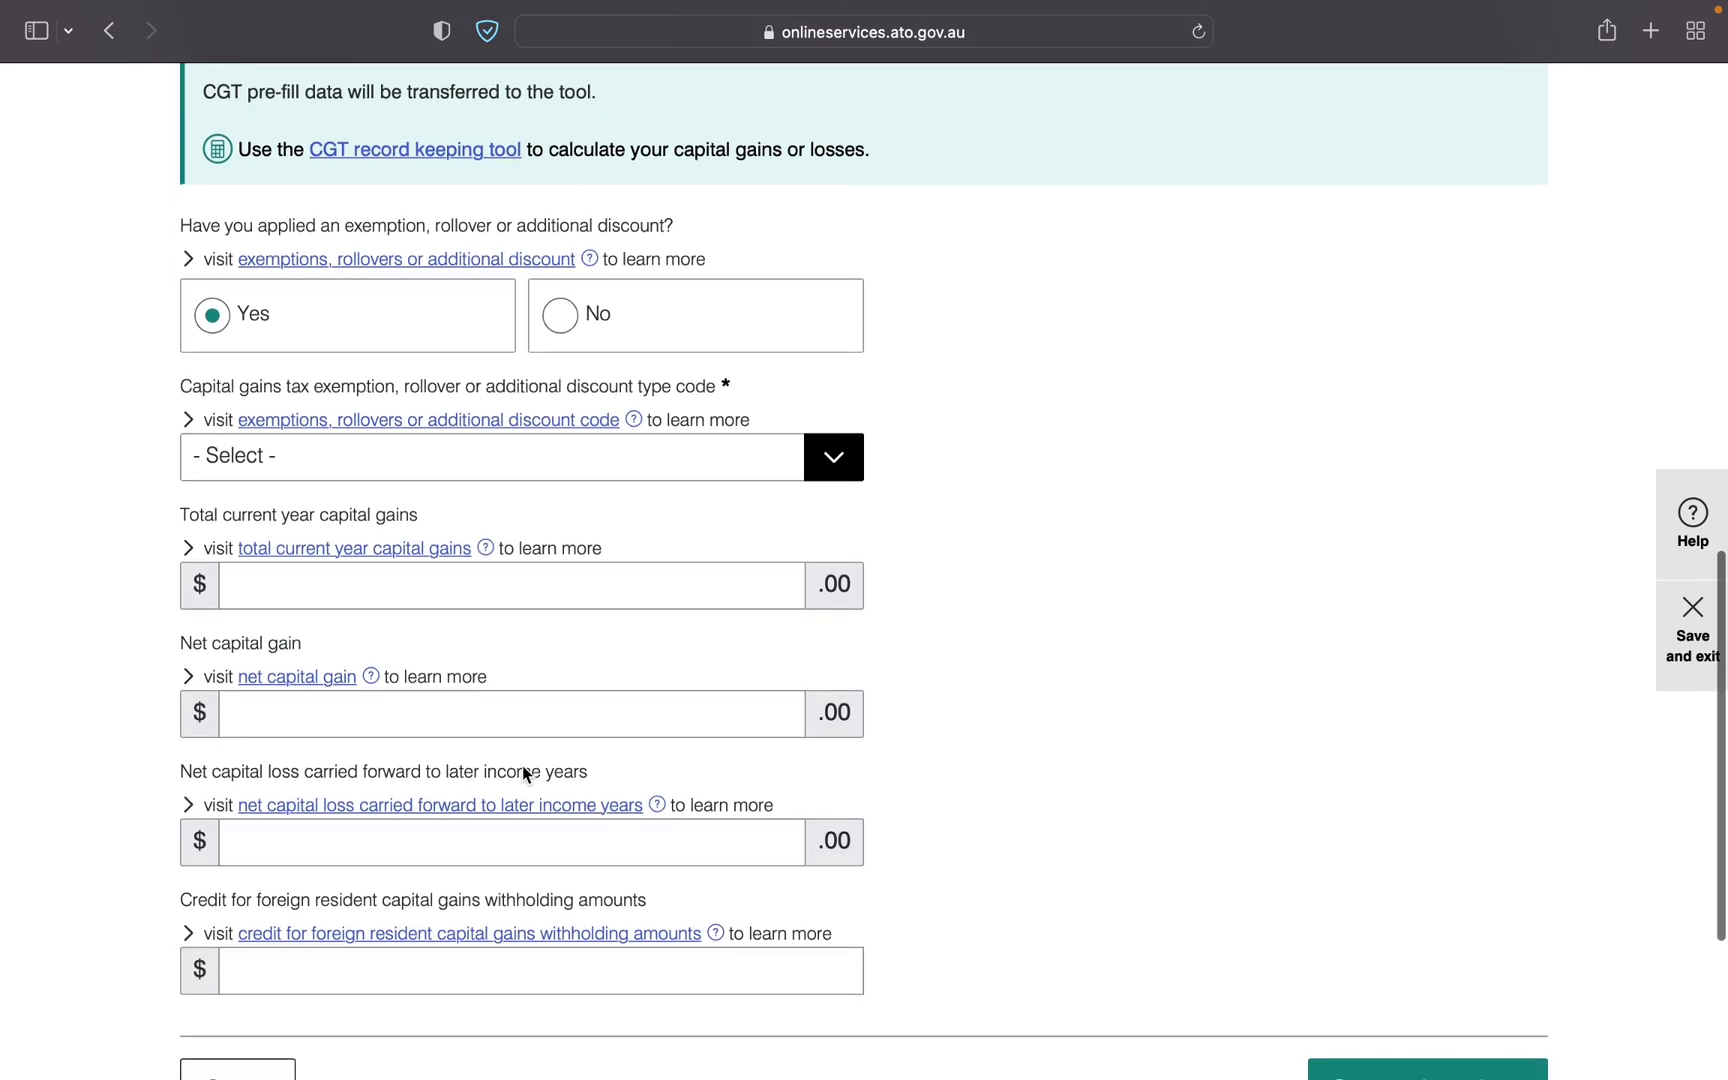
scroll(522, 765, "up", 2)
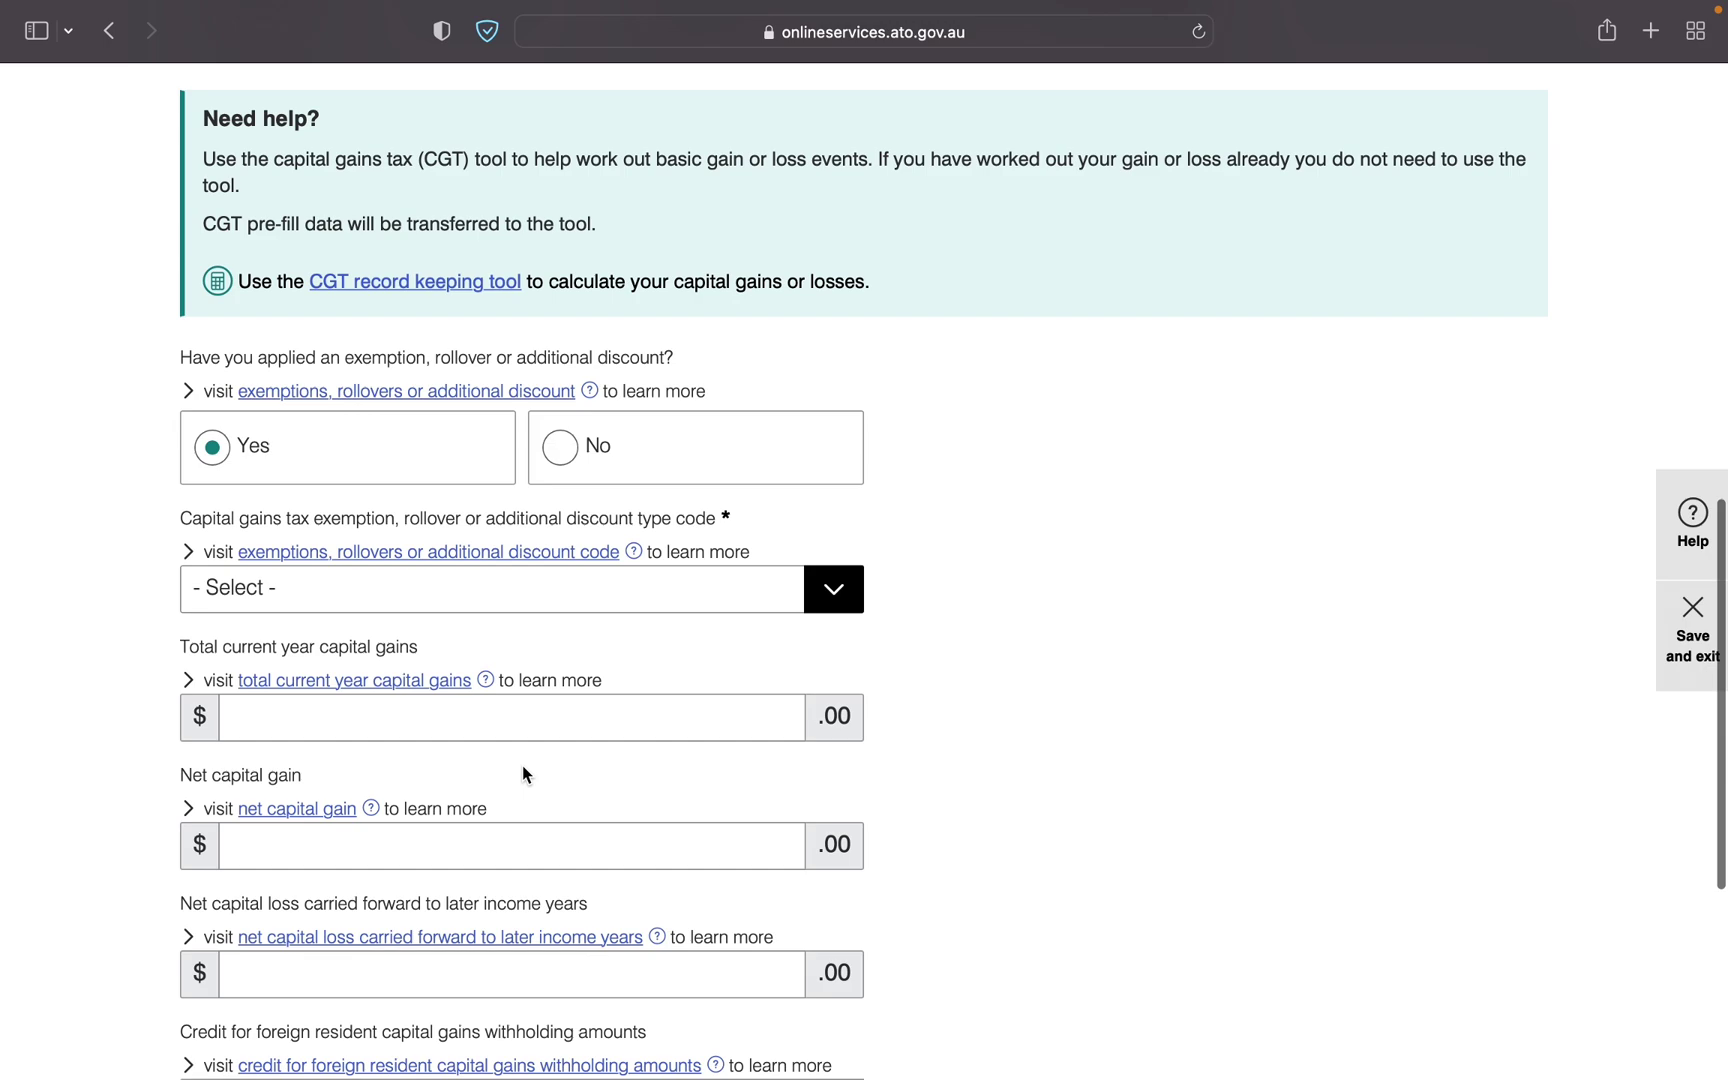
scroll(522, 775, "down", 2)
scroll(522, 770, "up", 3)
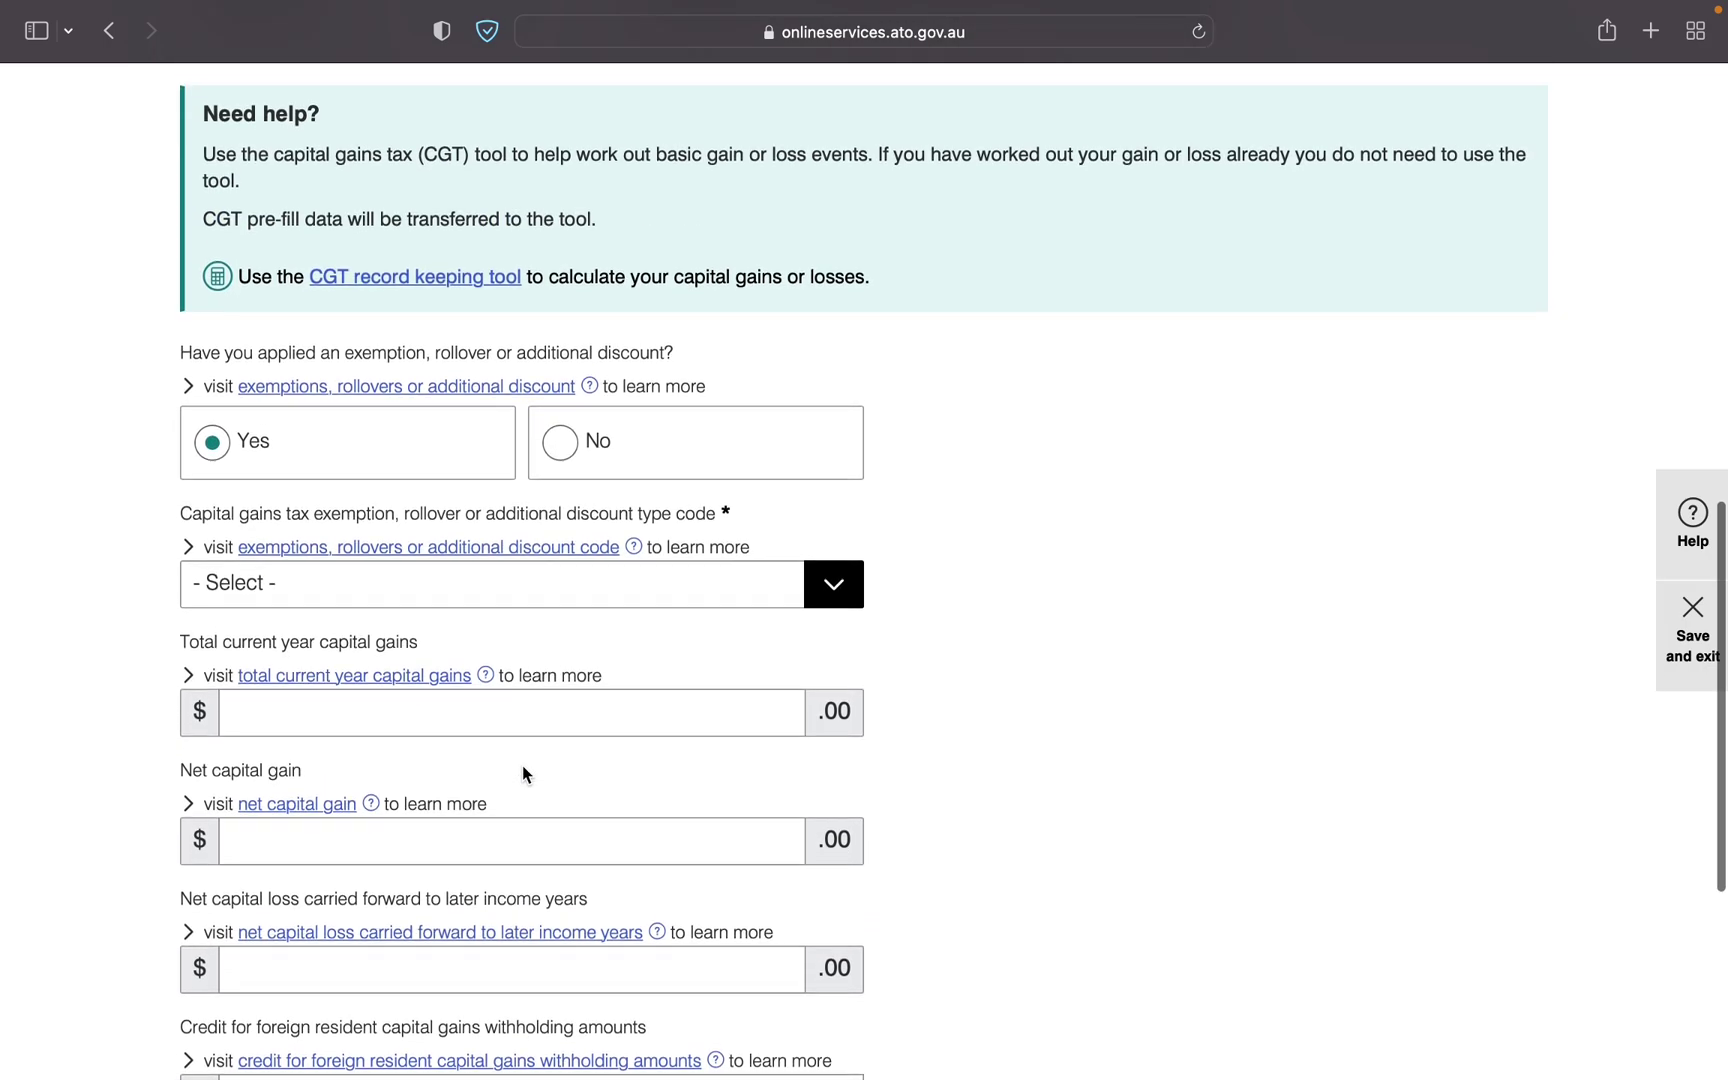
left_click(571, 448)
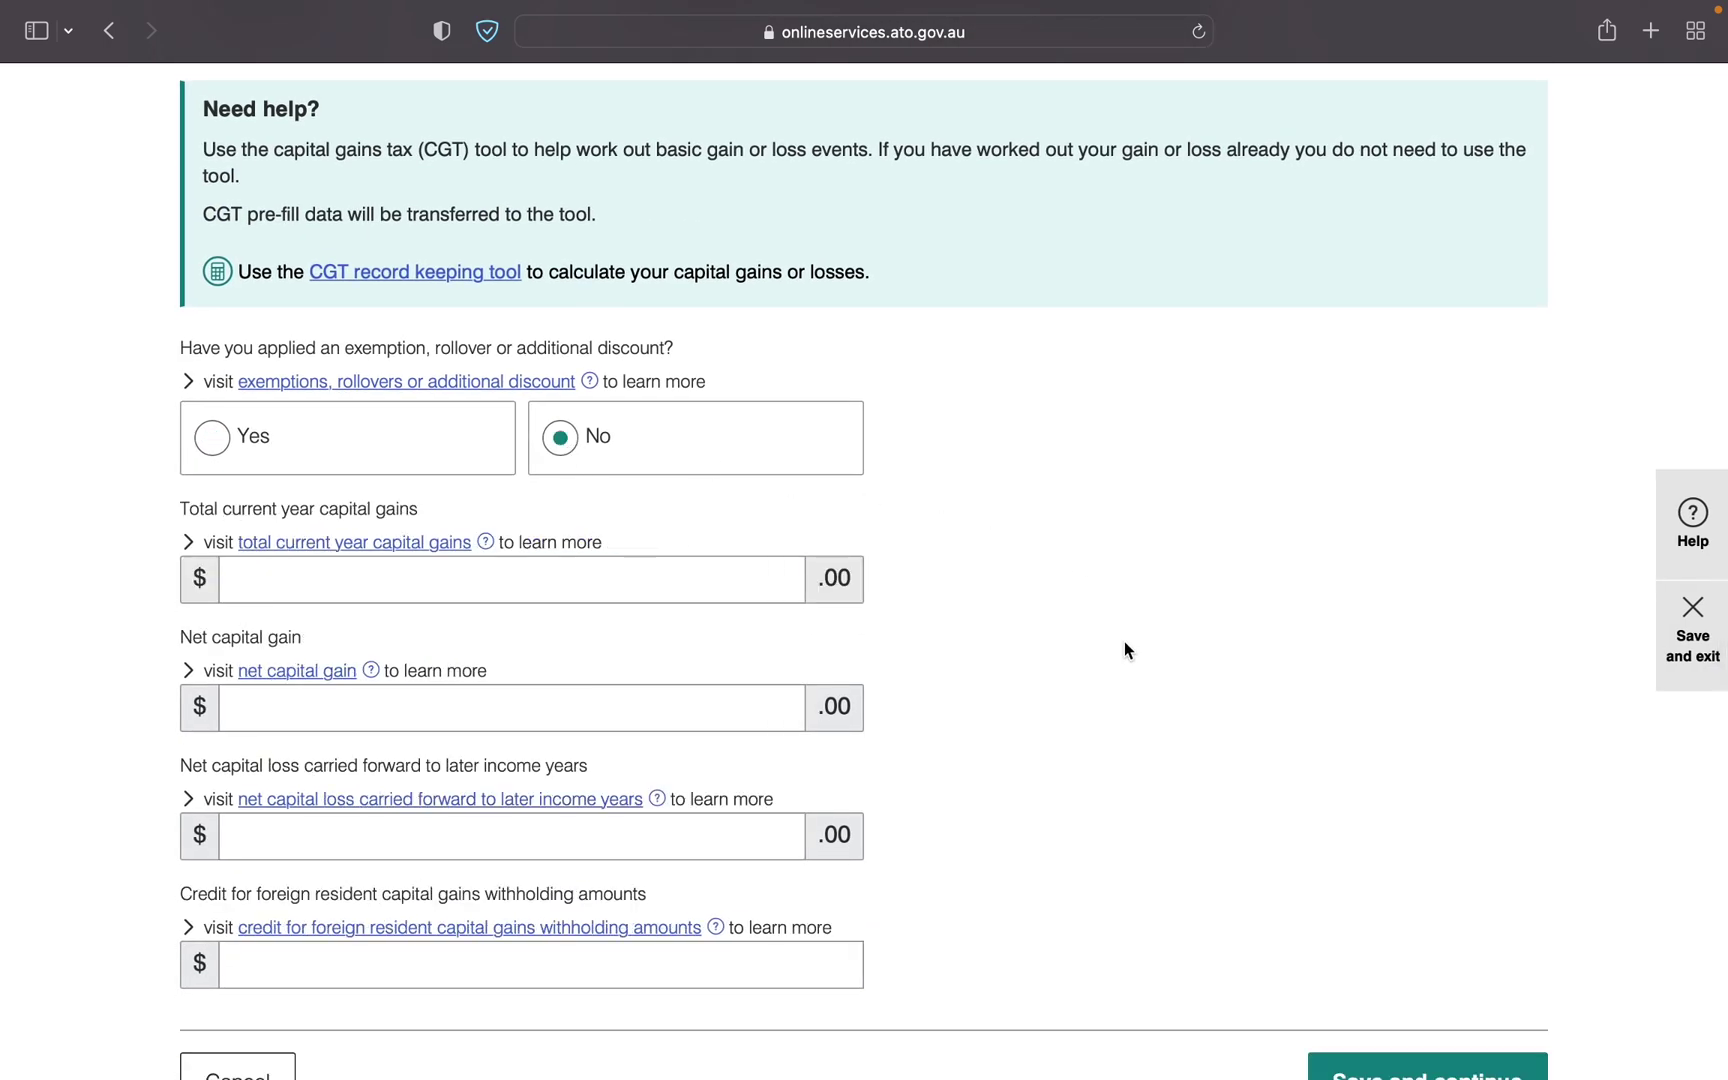
scroll(1125, 641, "down", 3)
- Save the capital gains details, then open Deductions and scroll to Work-related car expenses
left_click(1389, 918)
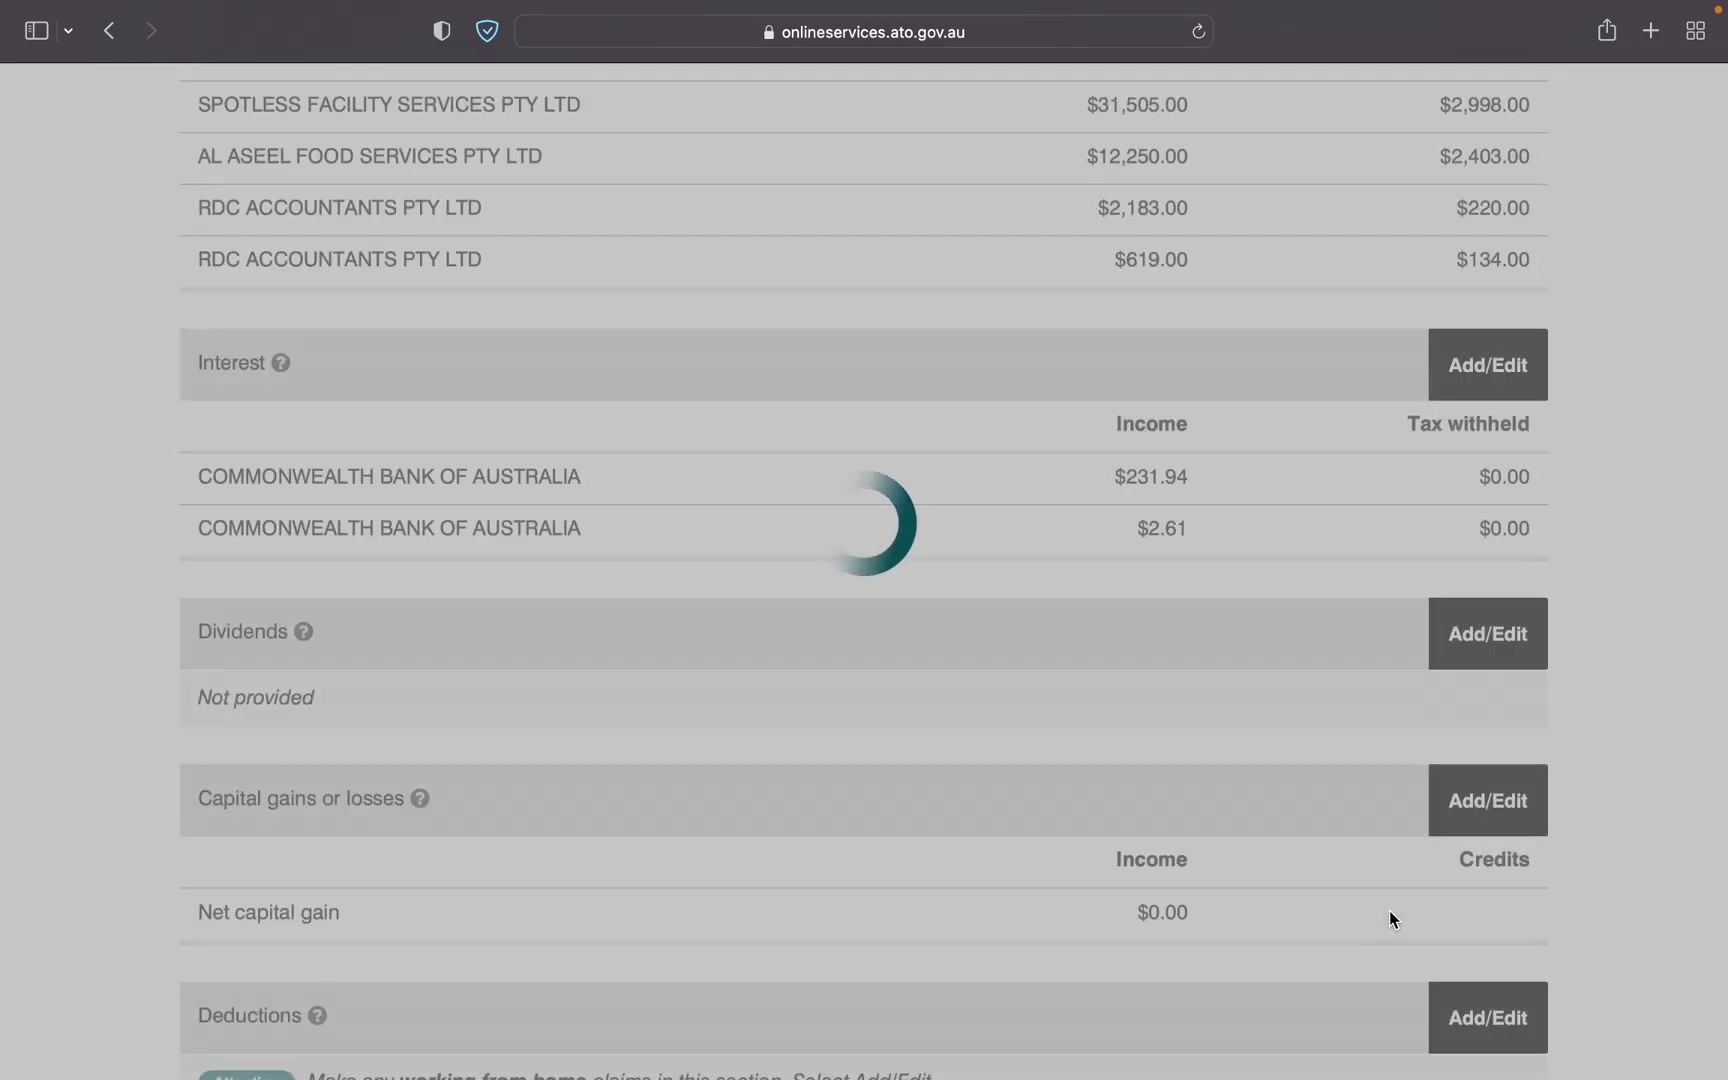
scroll(1179, 604, "down", 3)
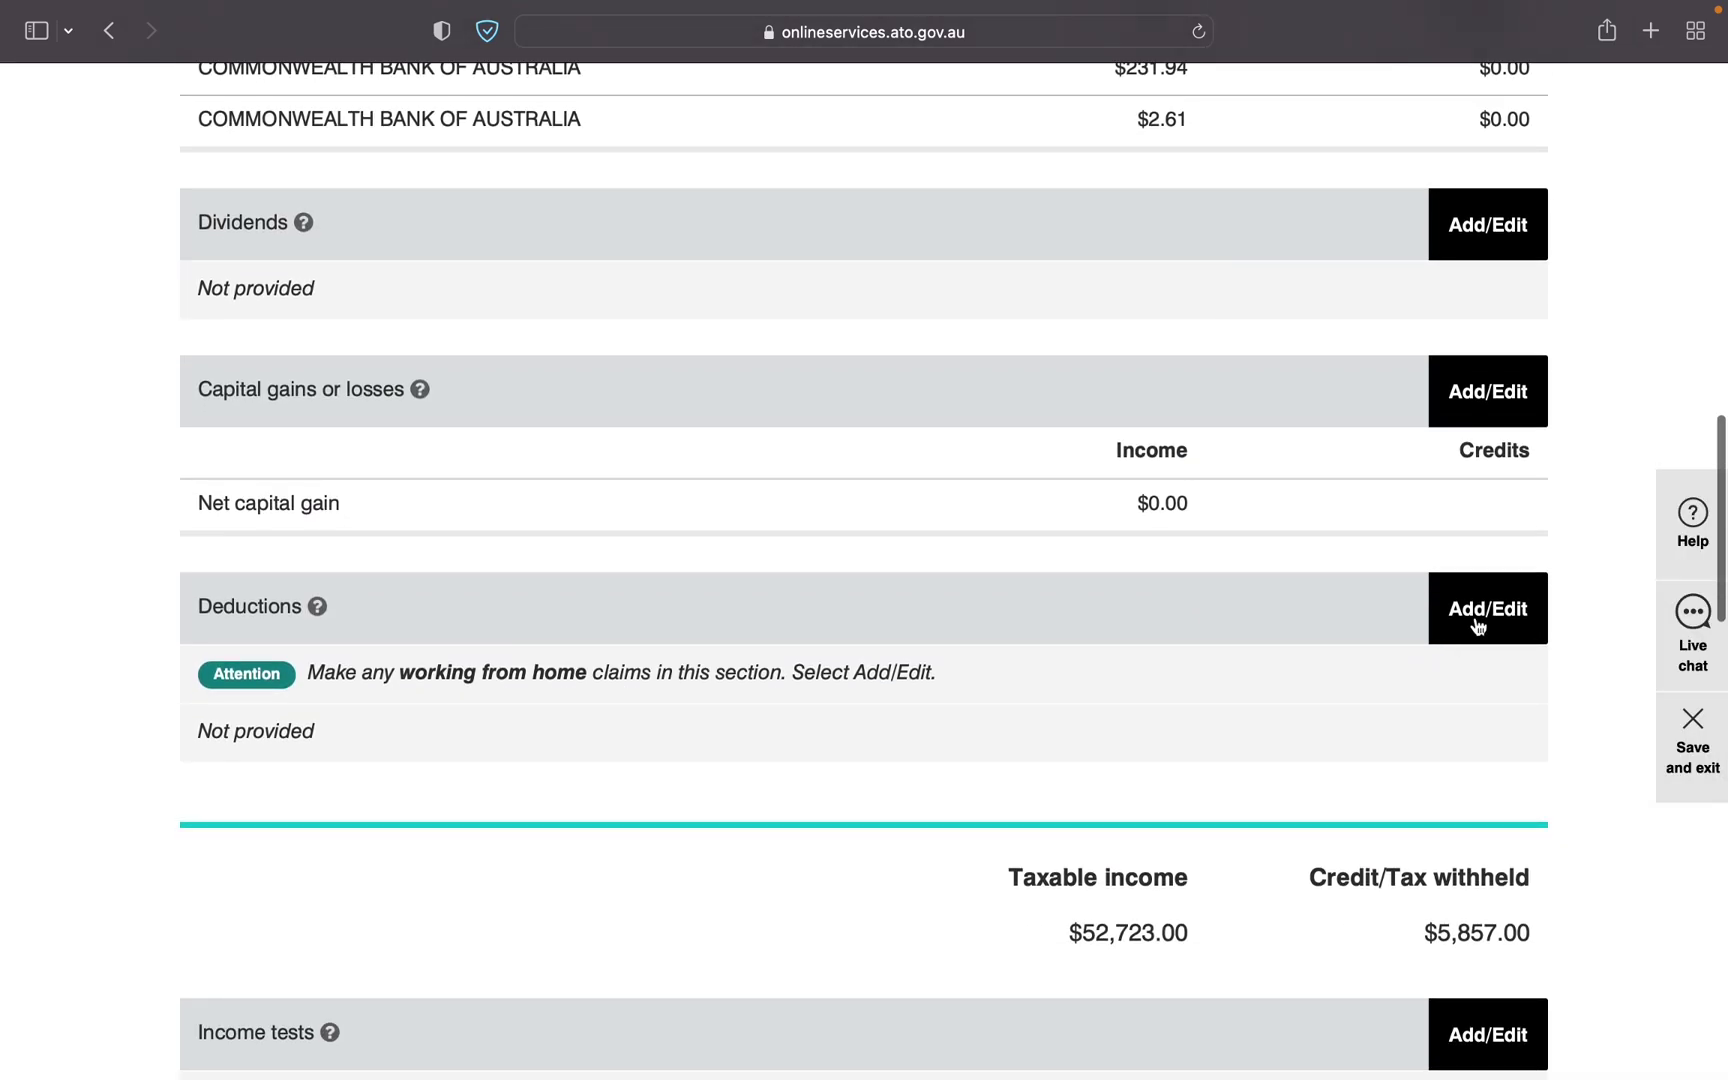
left_click(1482, 617)
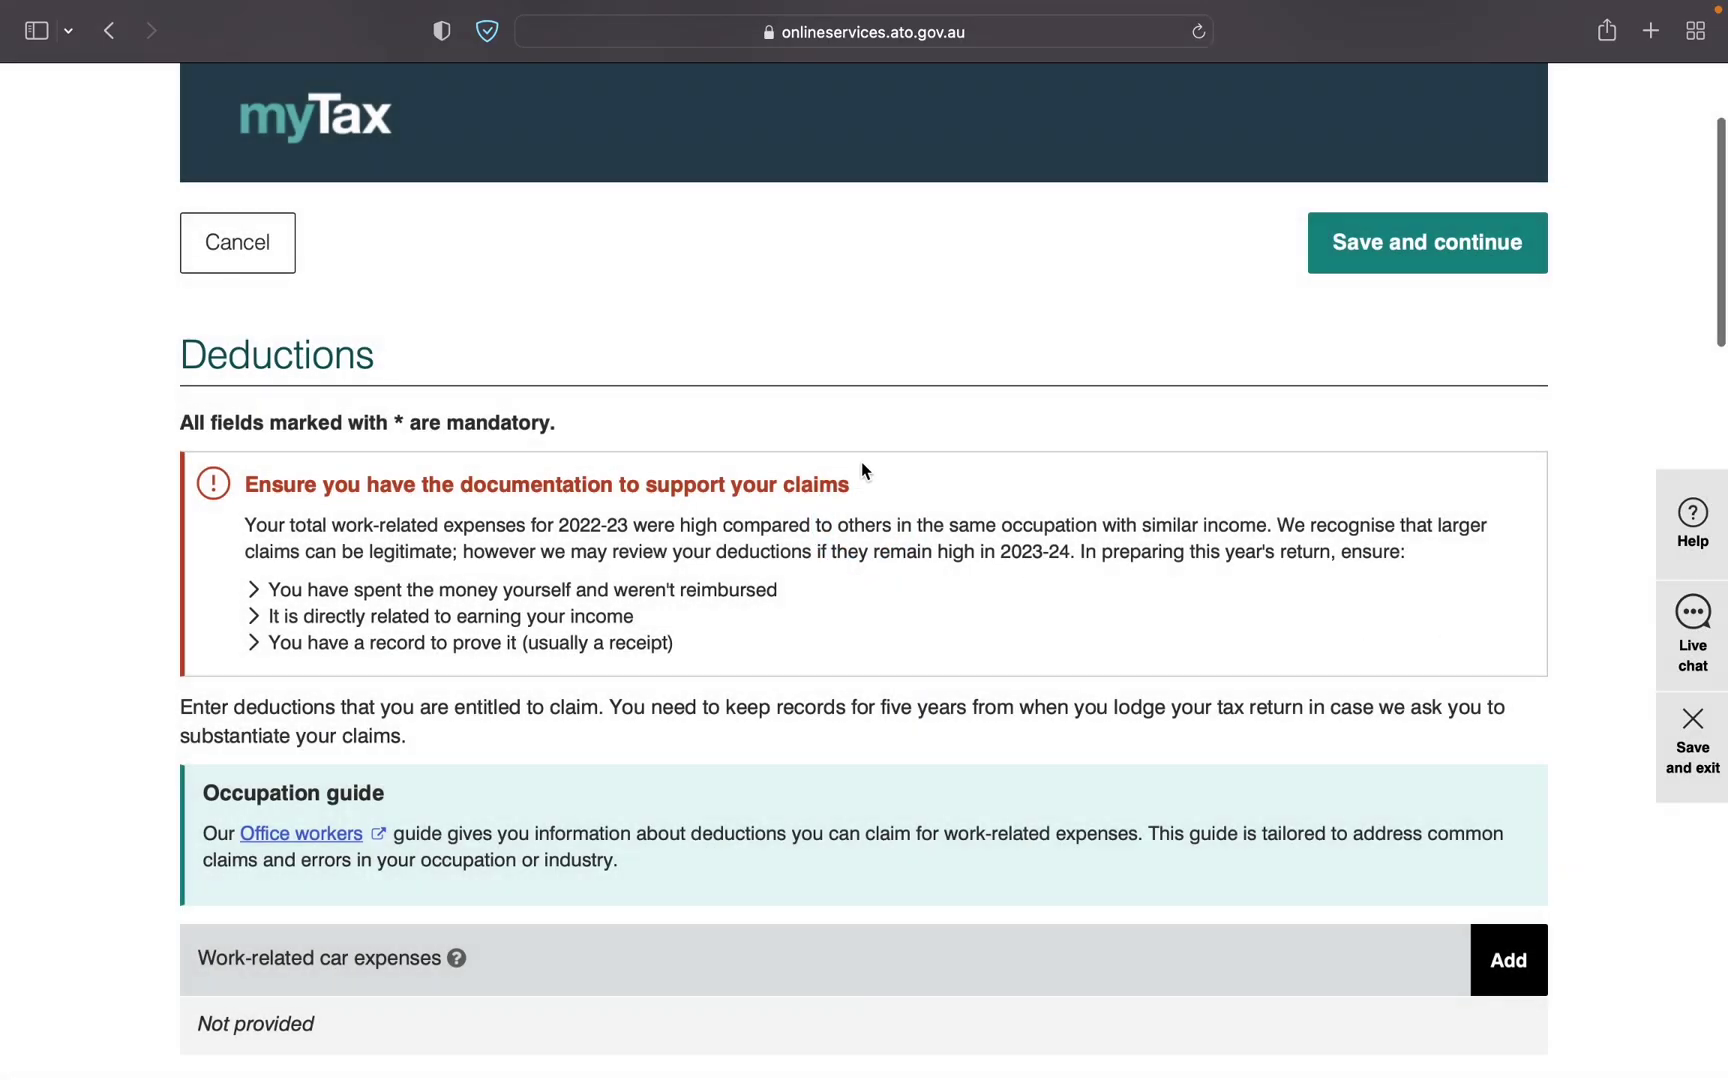
scroll(866, 471, "down", 3)
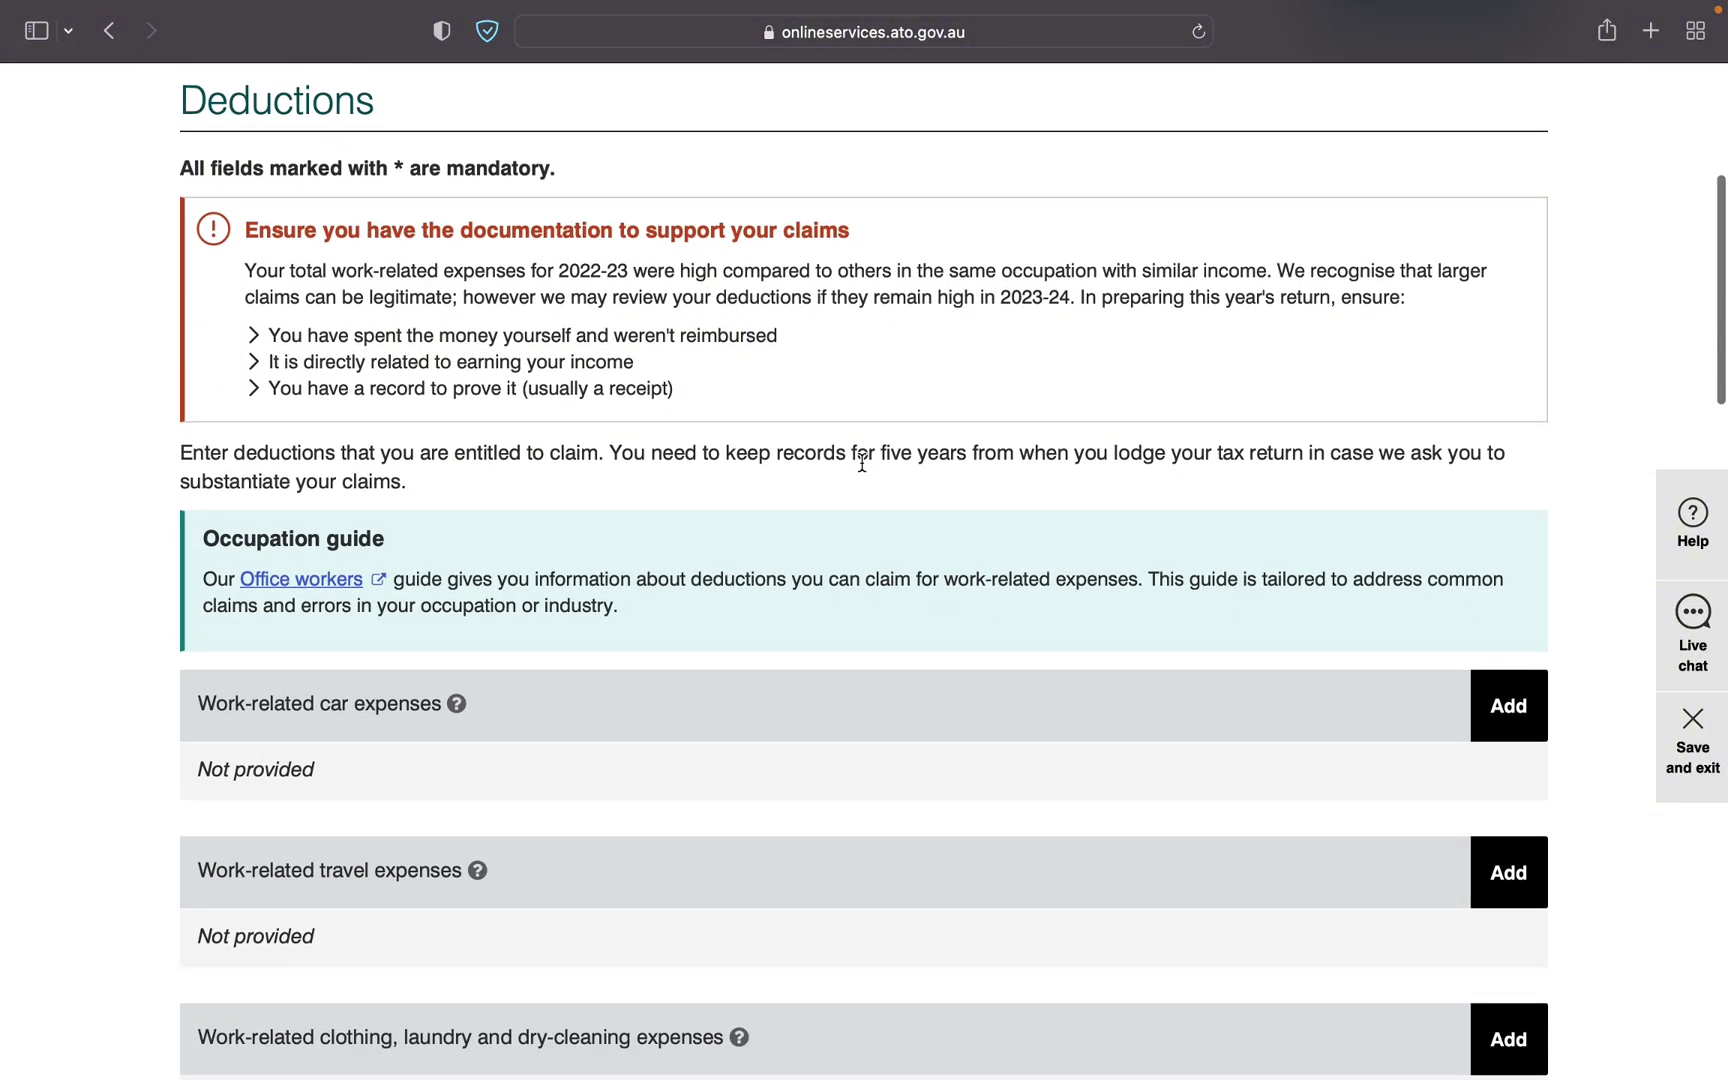
scroll(862, 463, "down", 3)
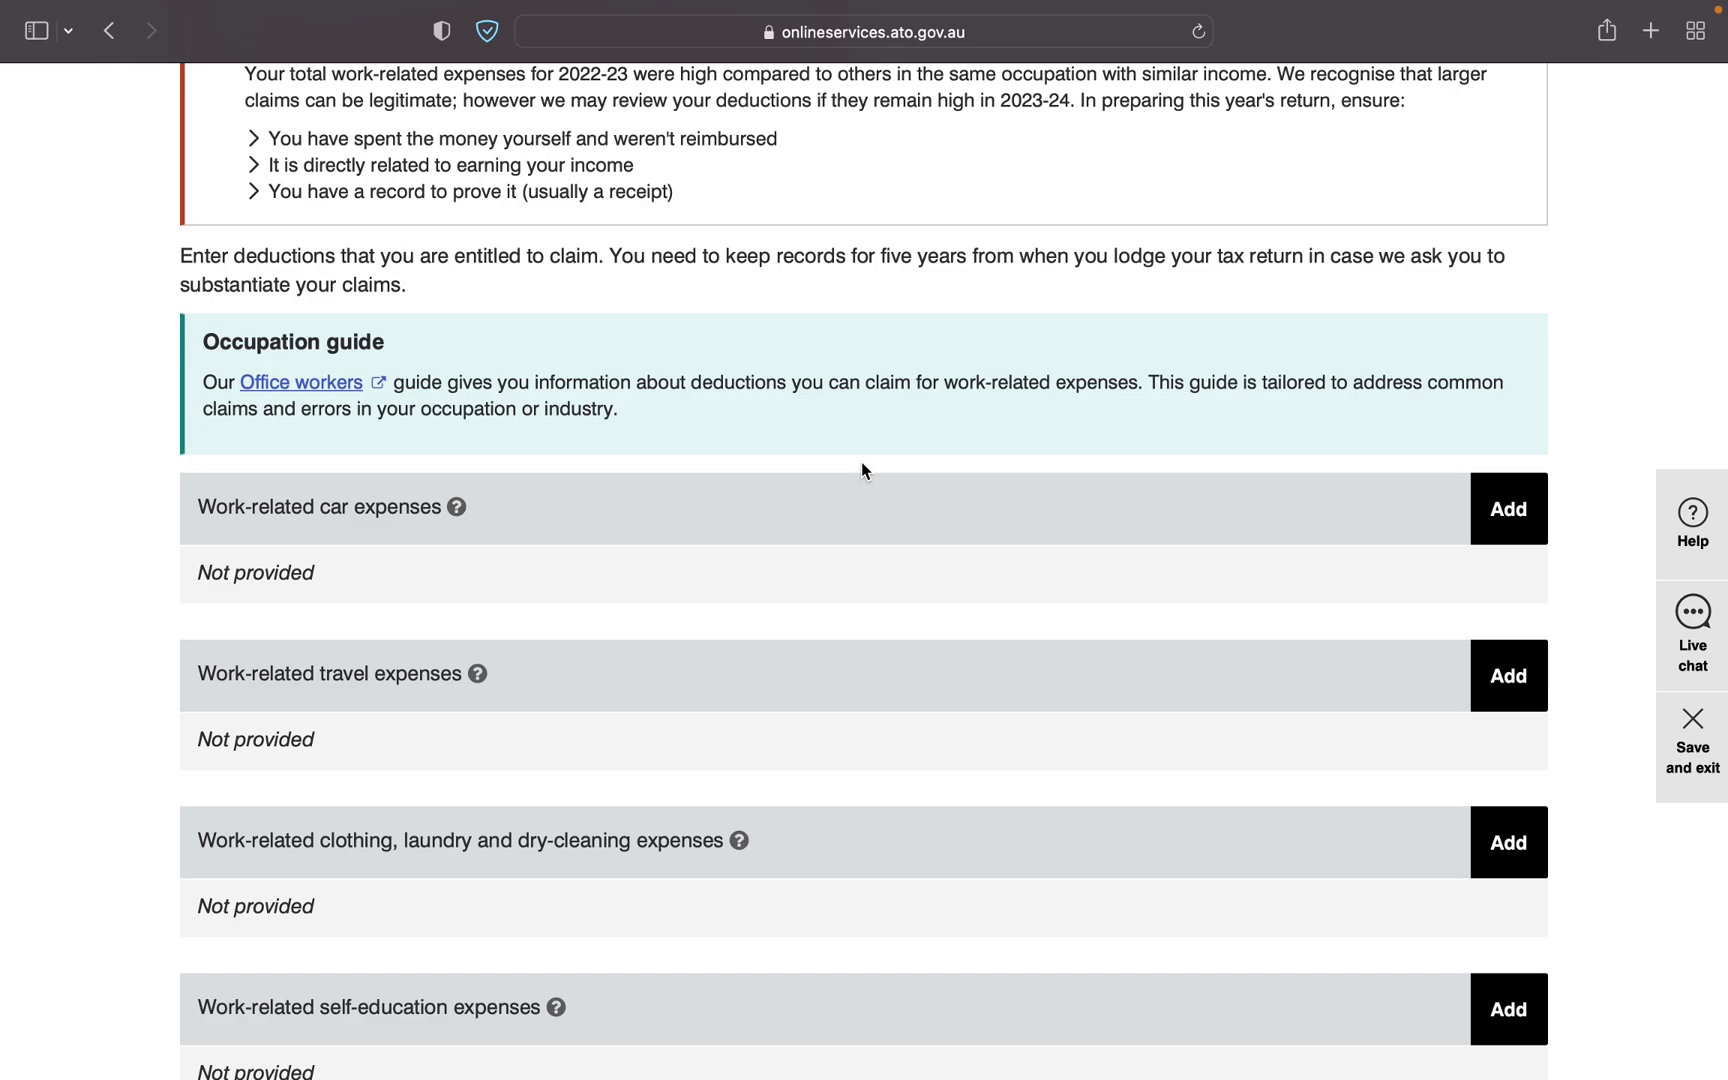
scroll(887, 603, "down", 2)
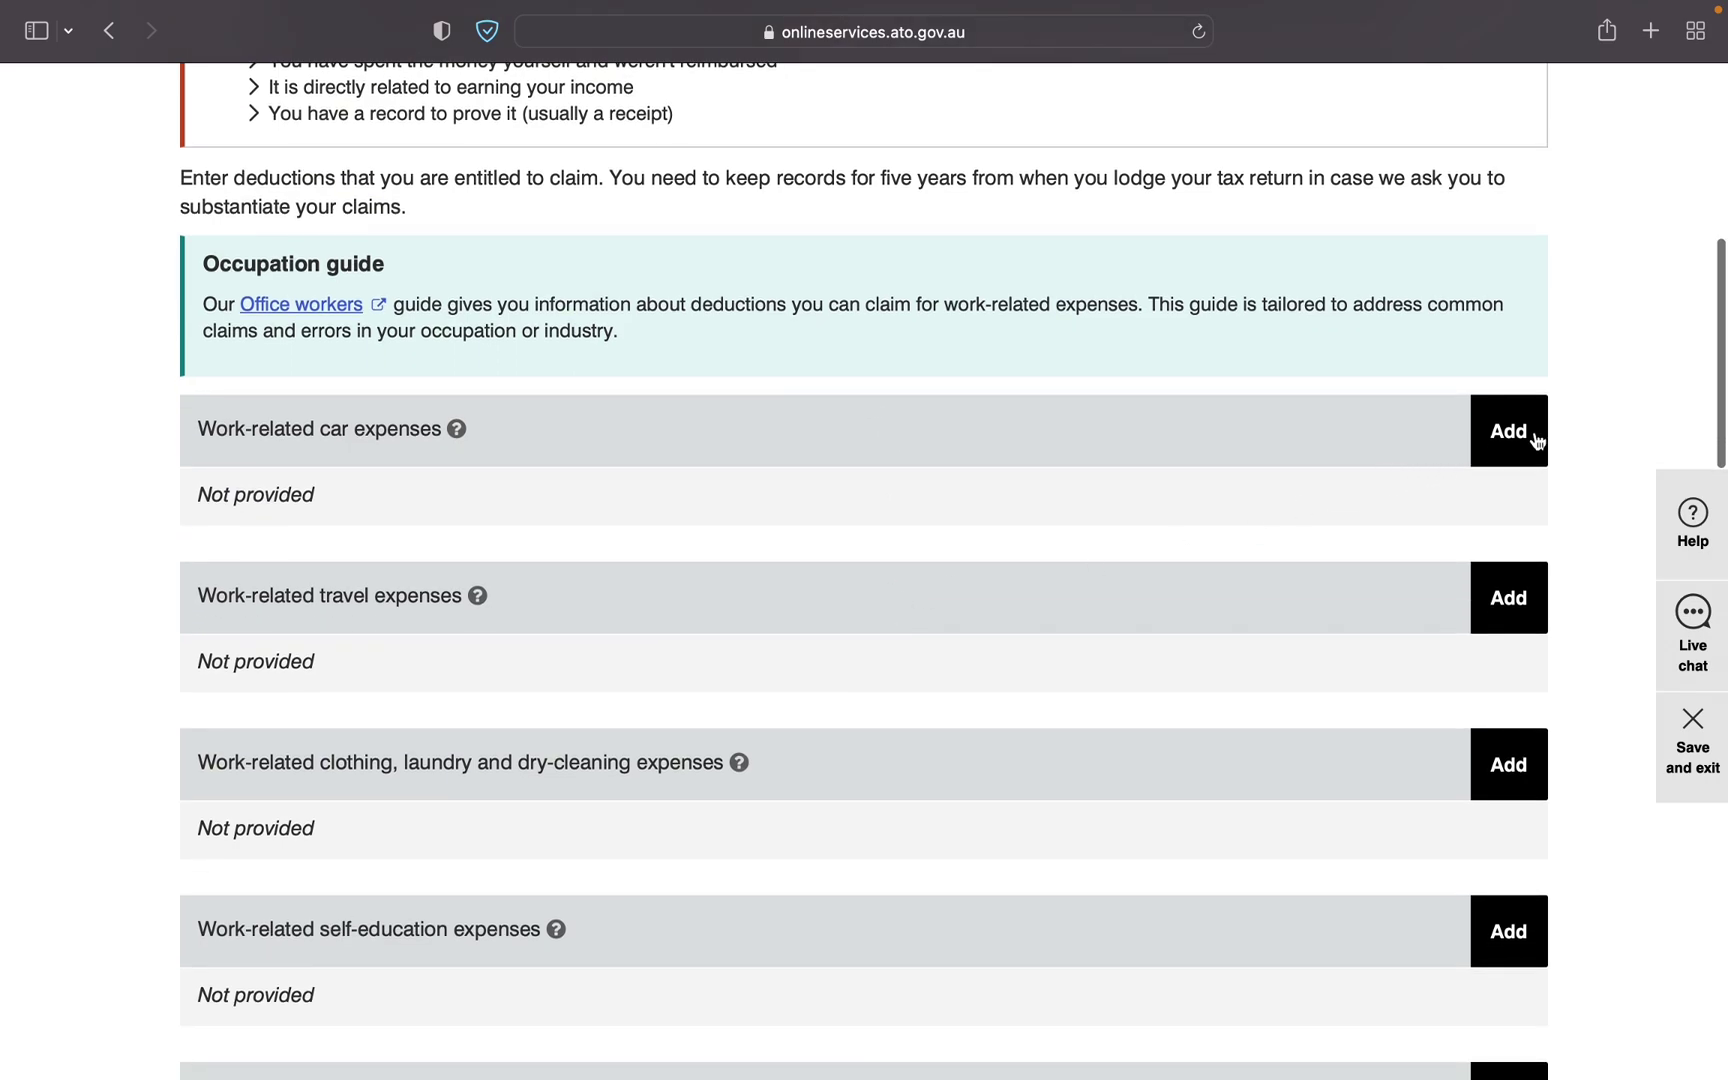
- Add a work-related car expense described 'BTI30P' totalling $2,125.00
left_click(1516, 446)
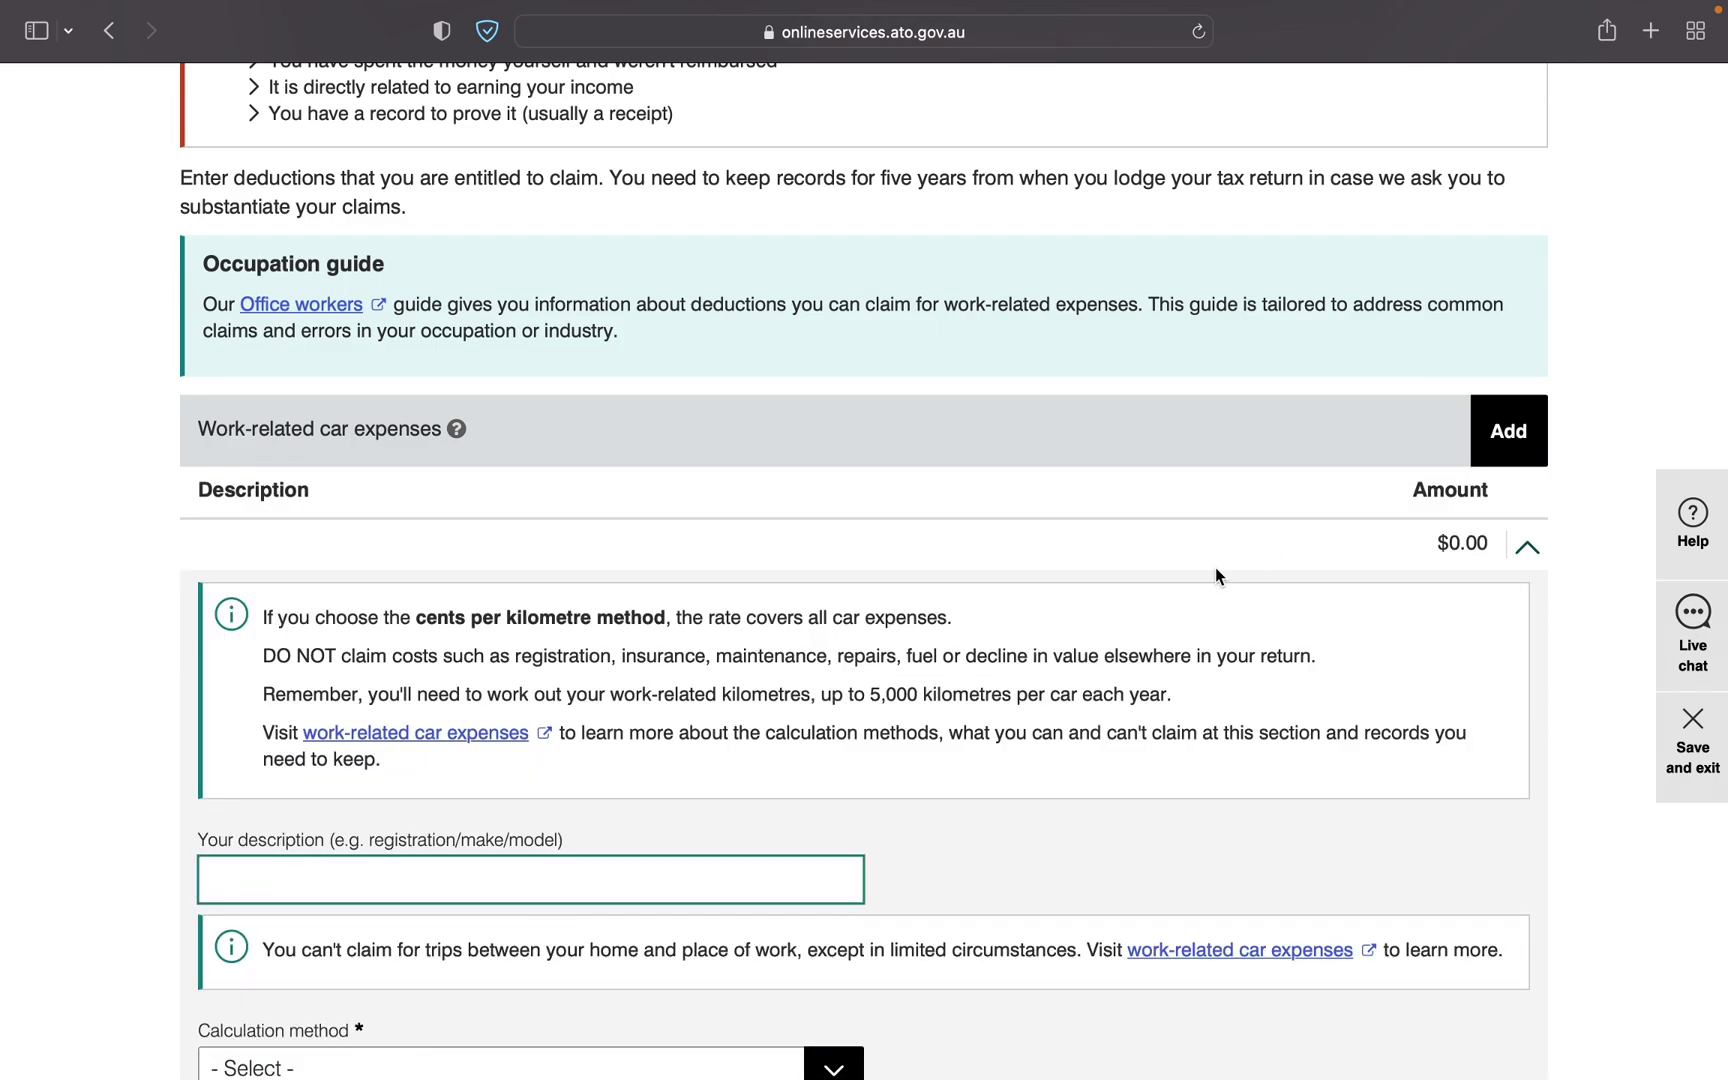
scroll(1134, 601, "down", 1)
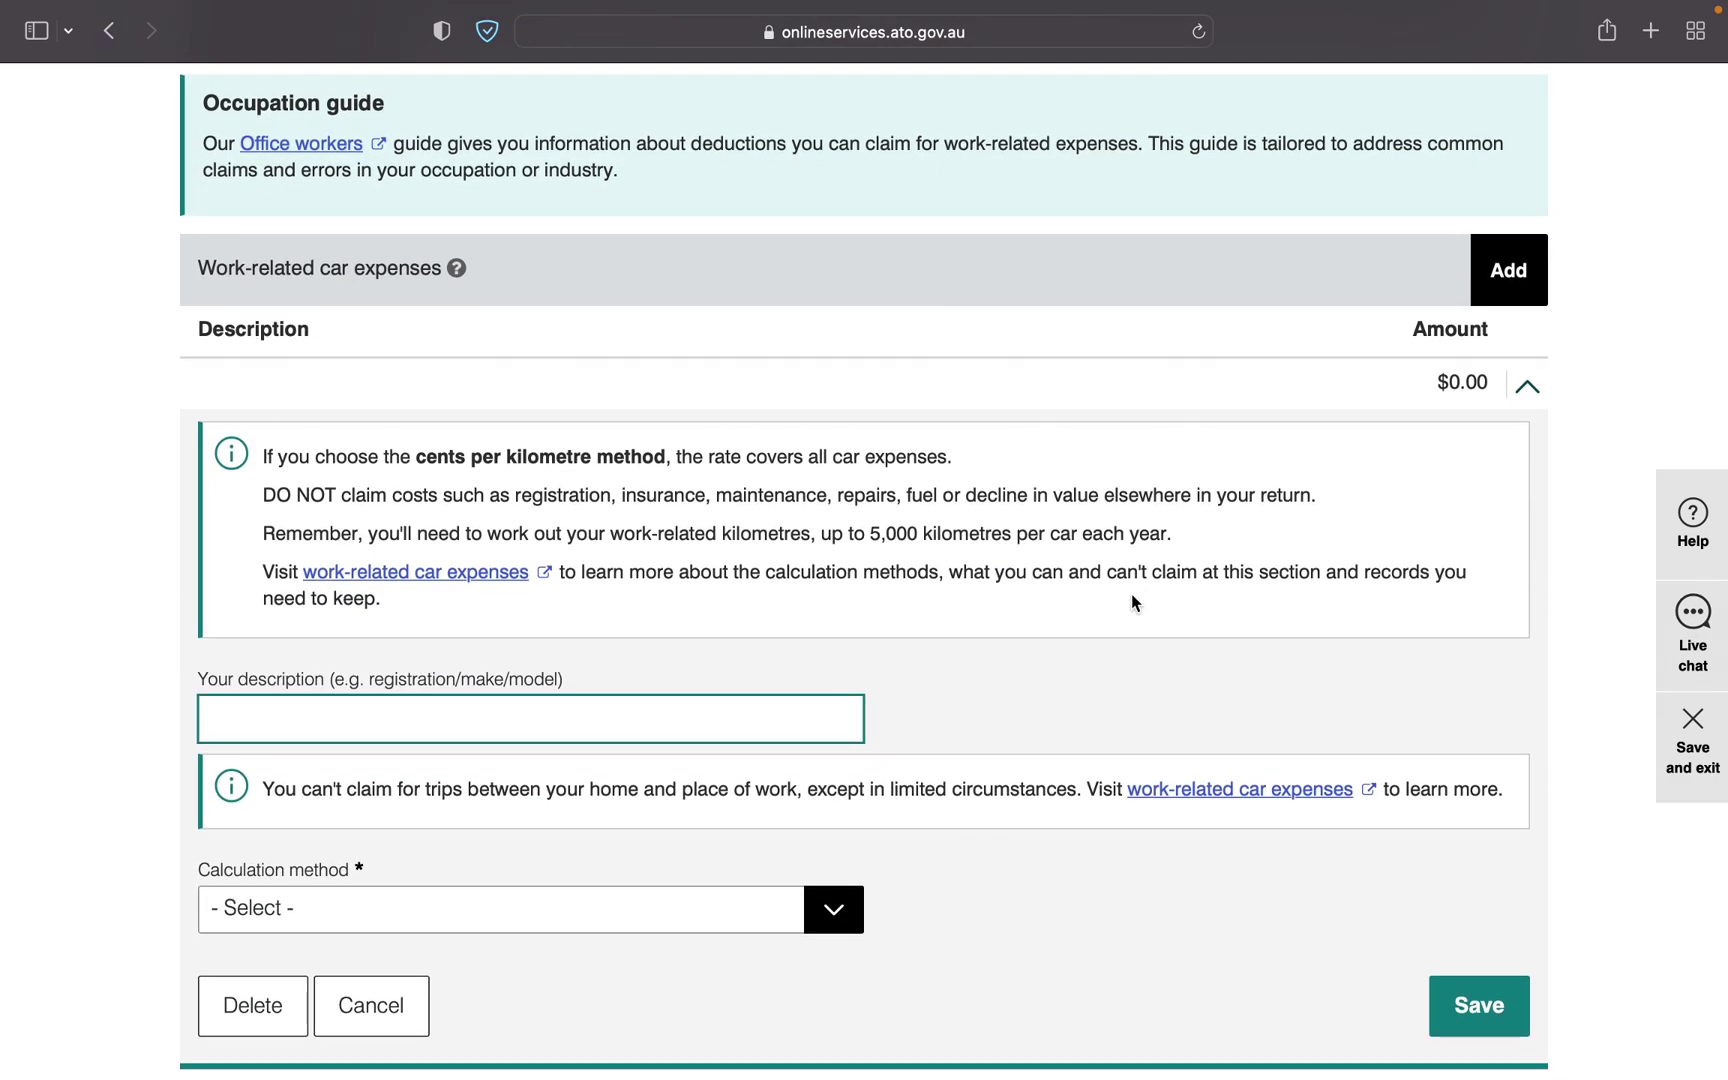
scroll(1134, 601, "down", 1)
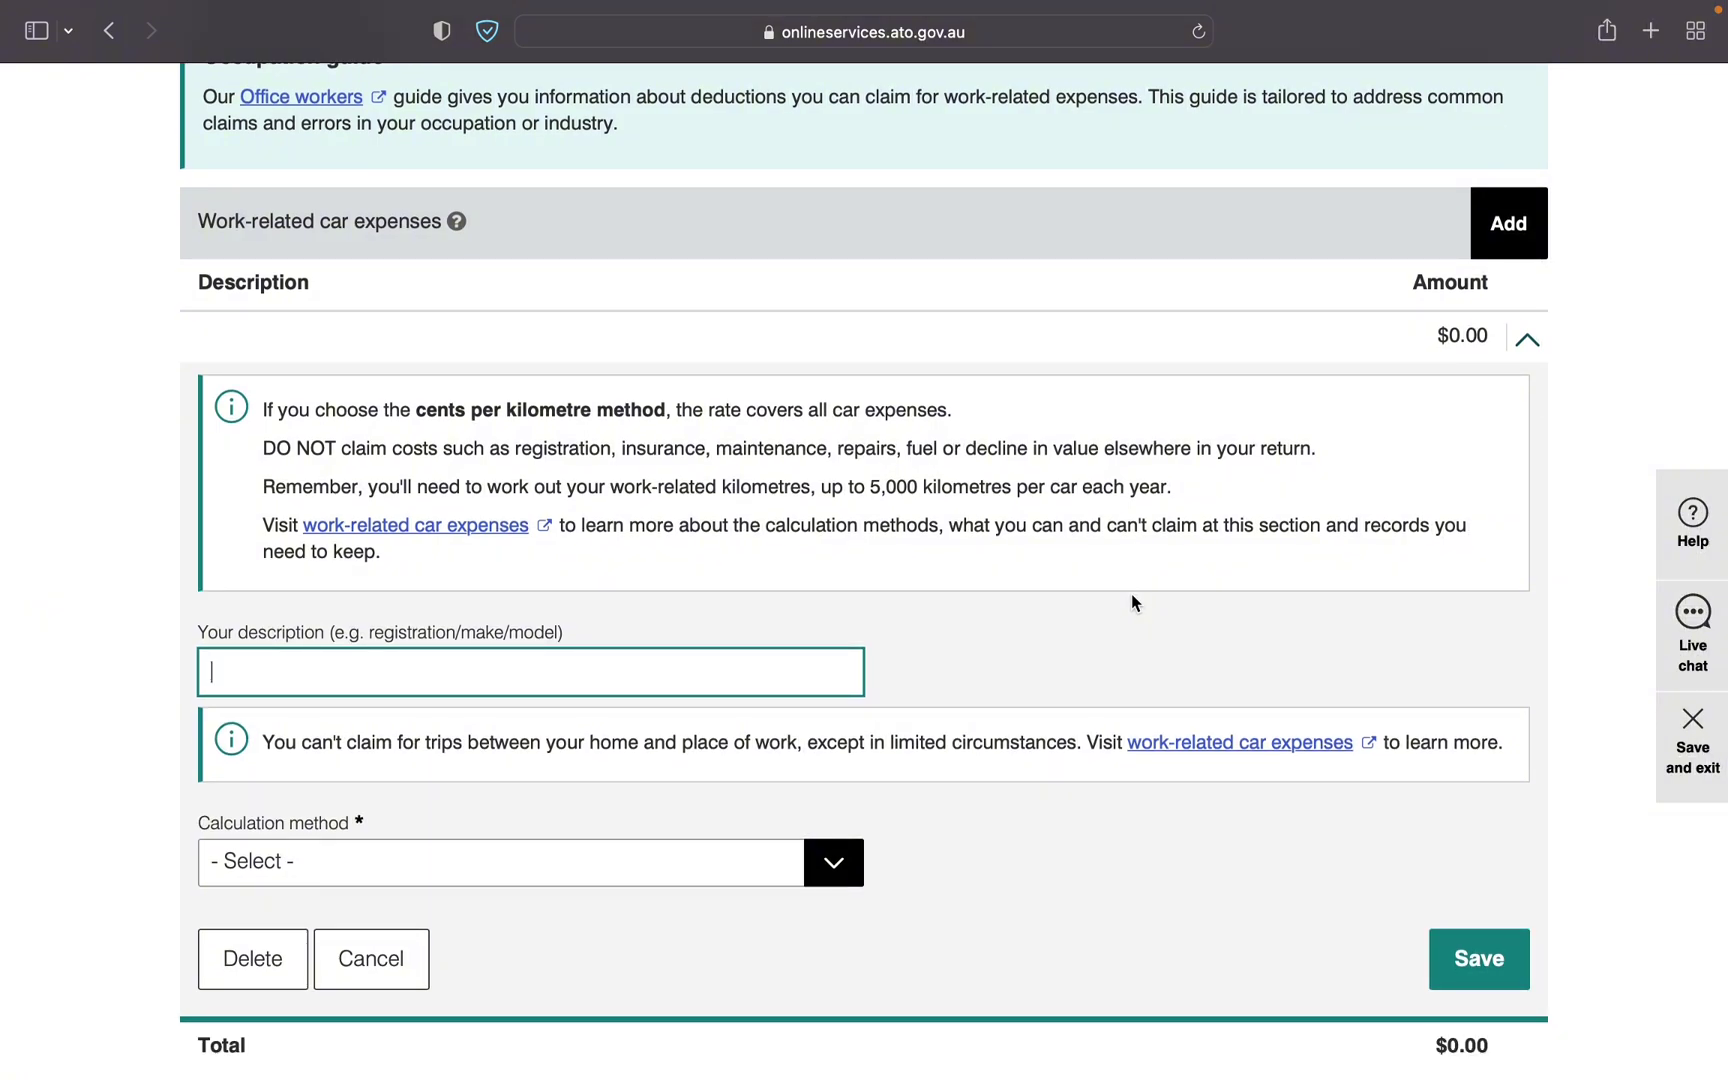
scroll(1131, 601, "down", 2)
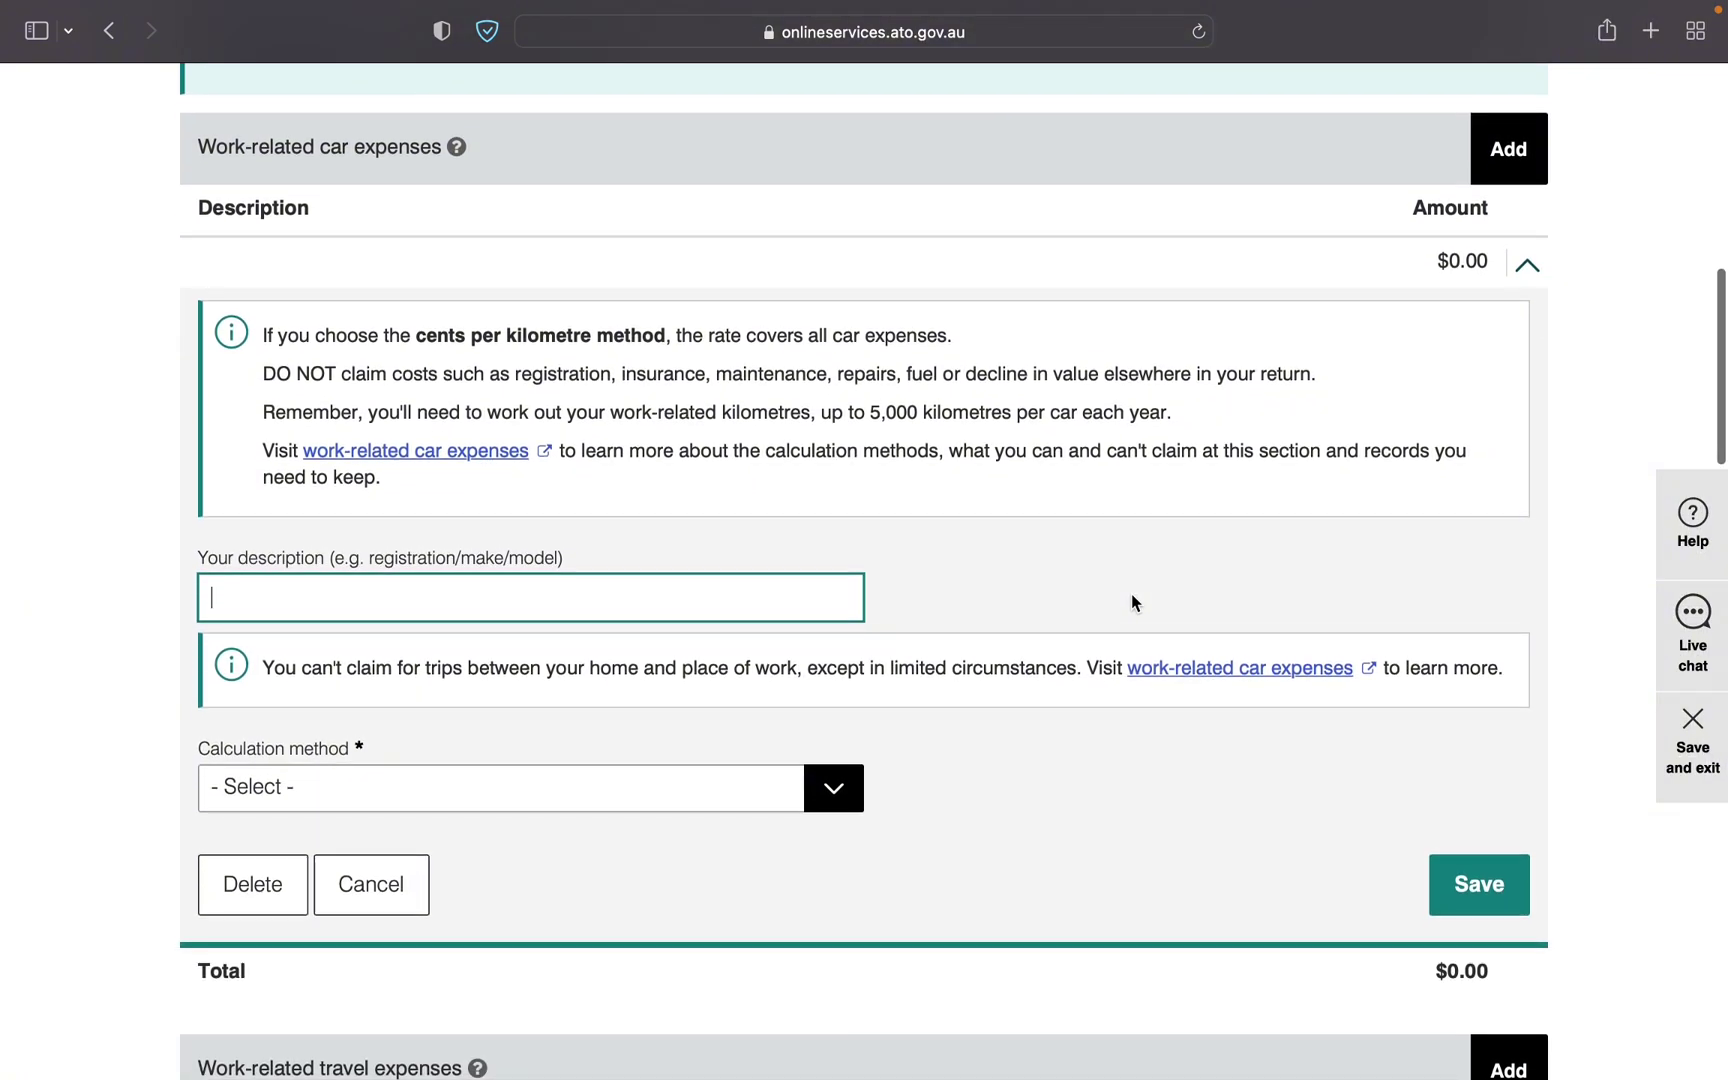
scroll(1133, 601, "down", 3)
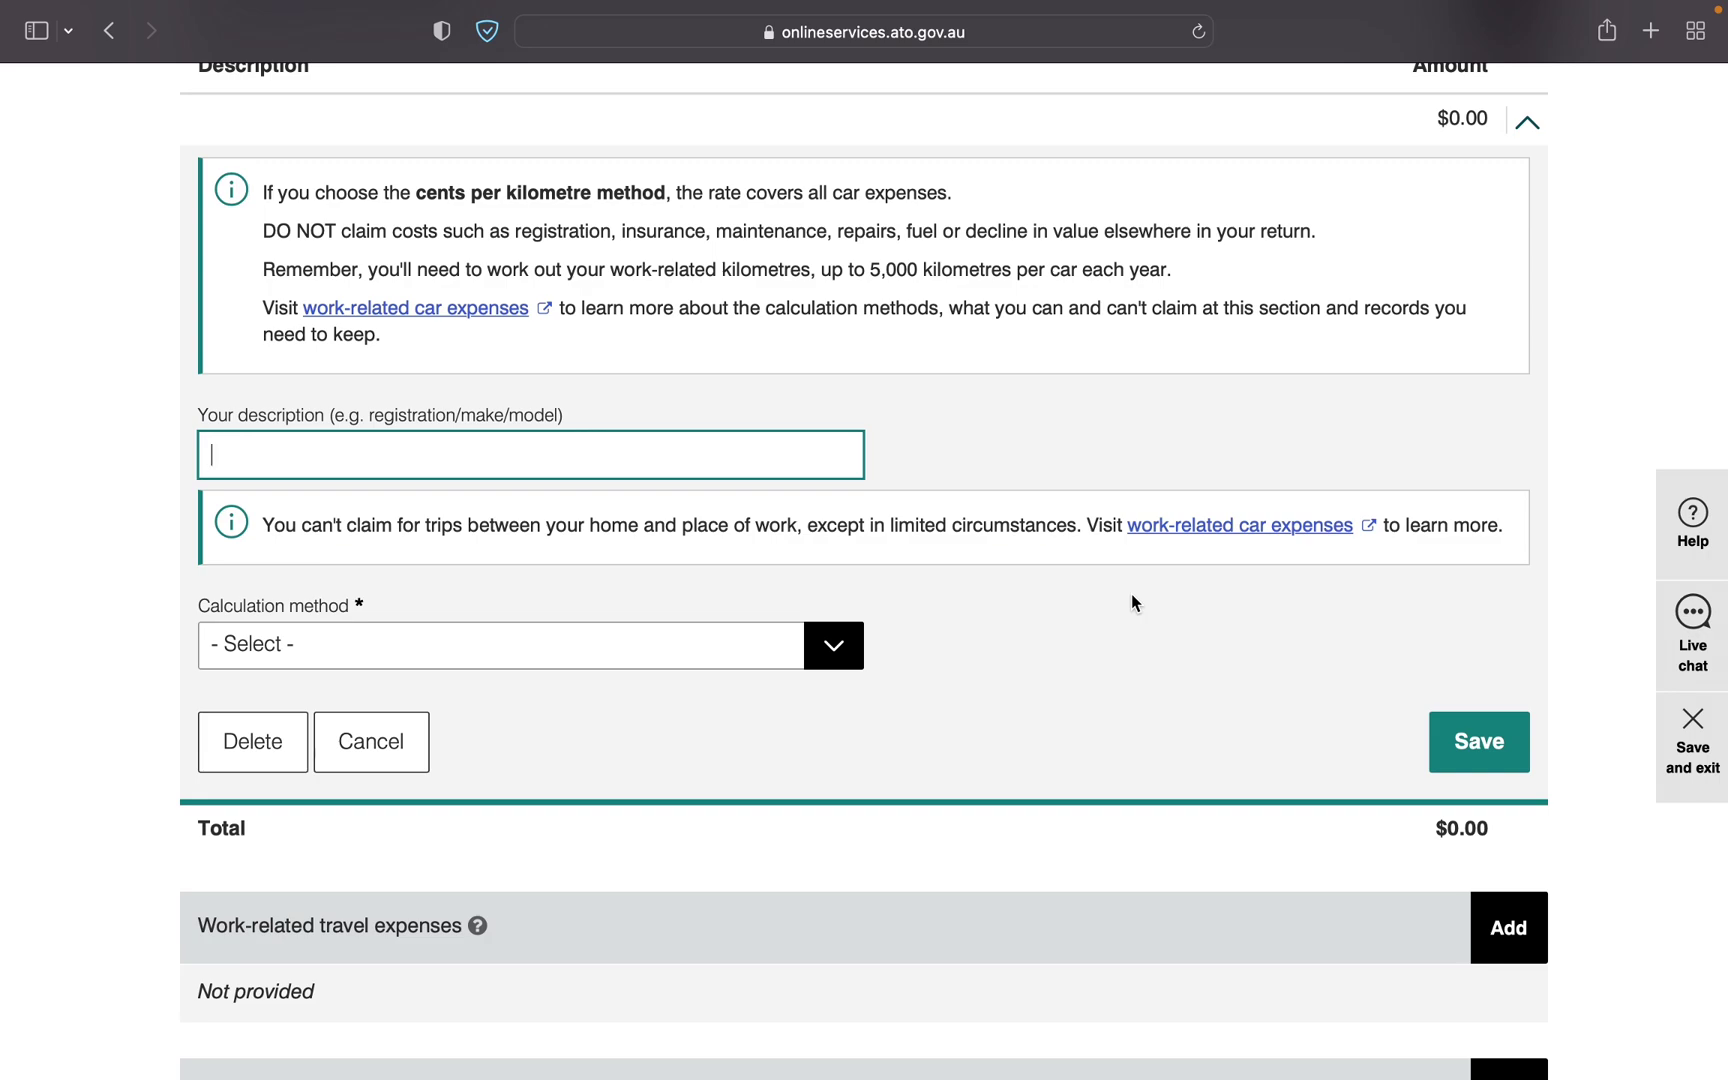
scroll(1131, 593, "up", 2)
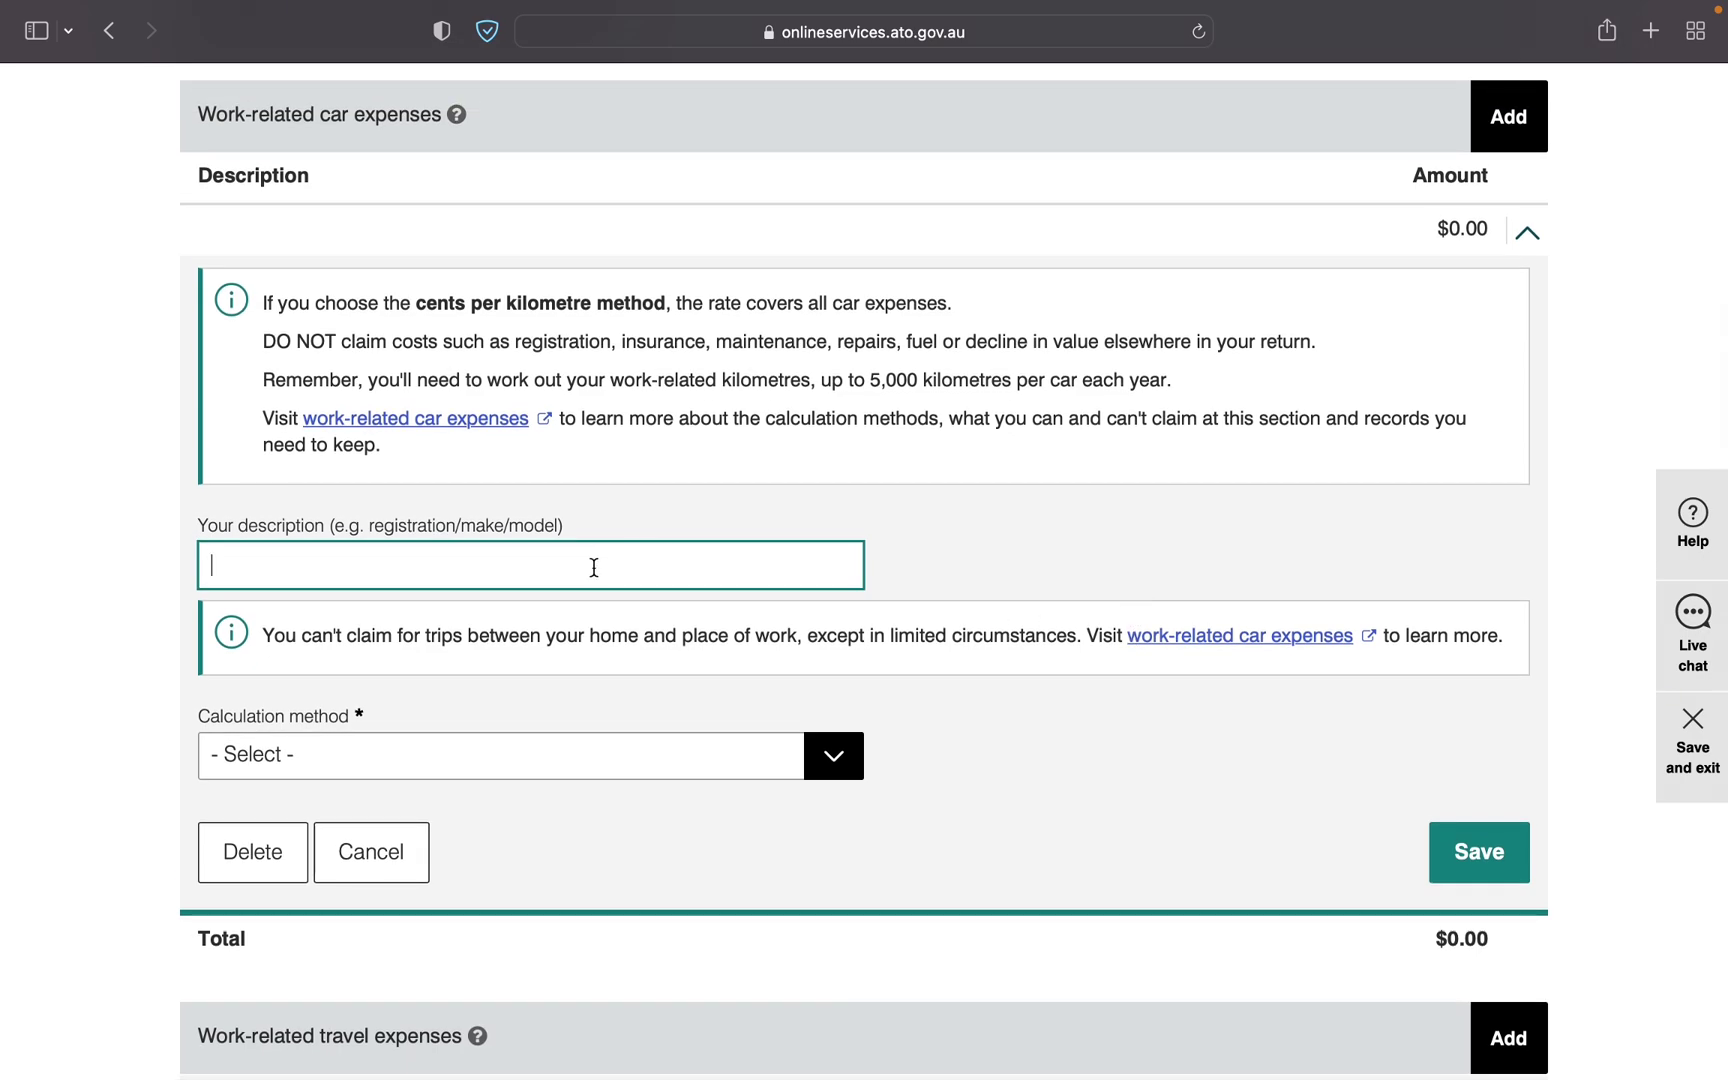
type("BTI")
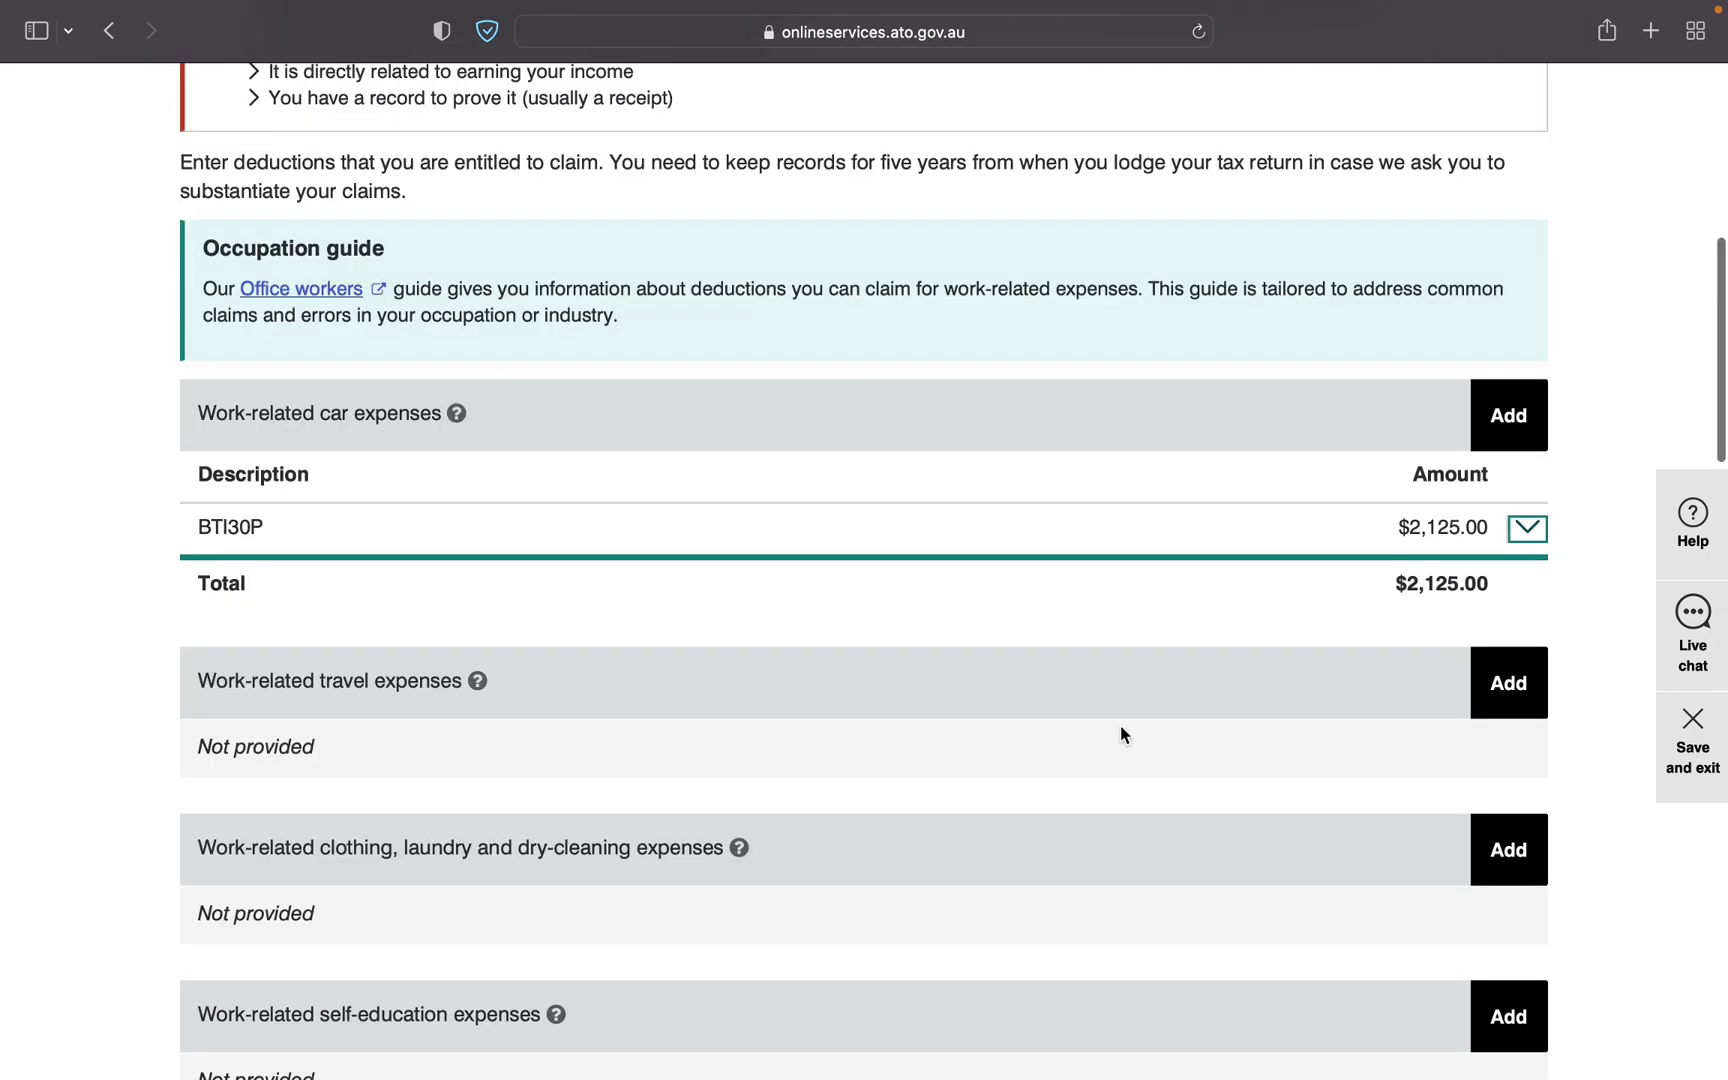
scroll(1121, 734, "down", 2)
scroll(1121, 734, "down", 1)
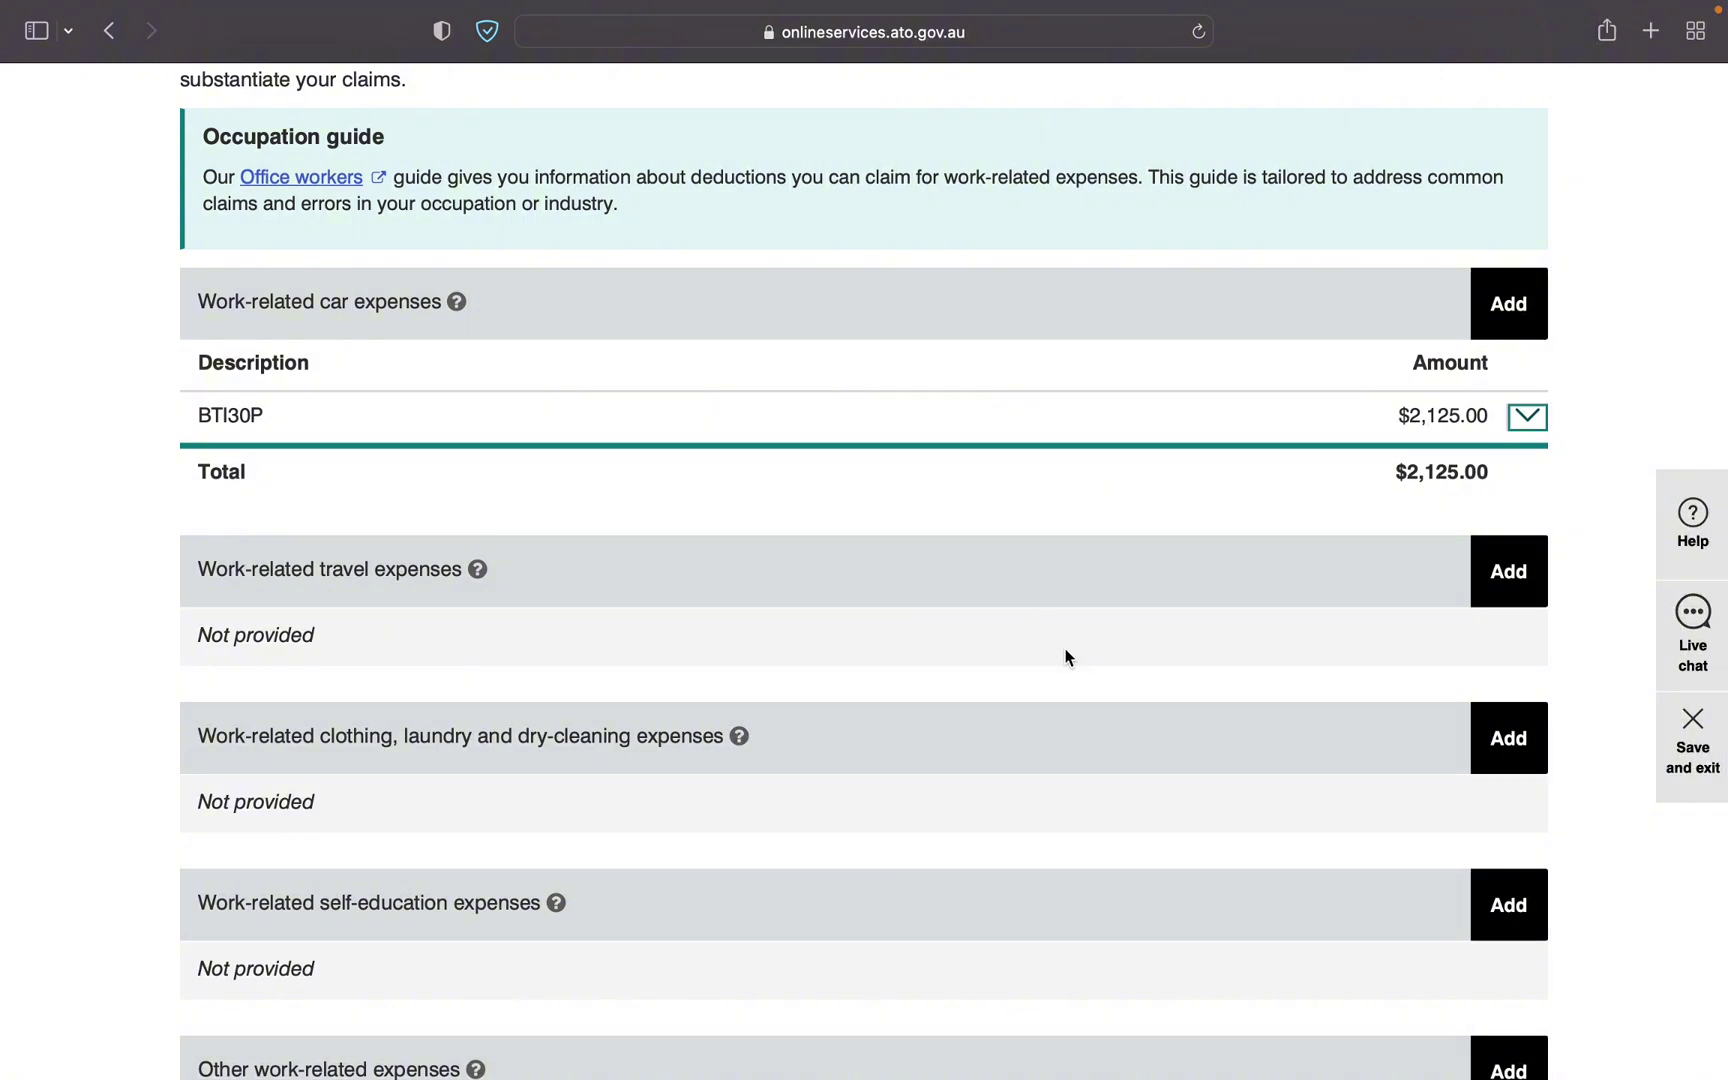
- Start a new clothing expense entry with Occupation-specific clothing as the clothing type
scroll(726, 730, "down", 5)
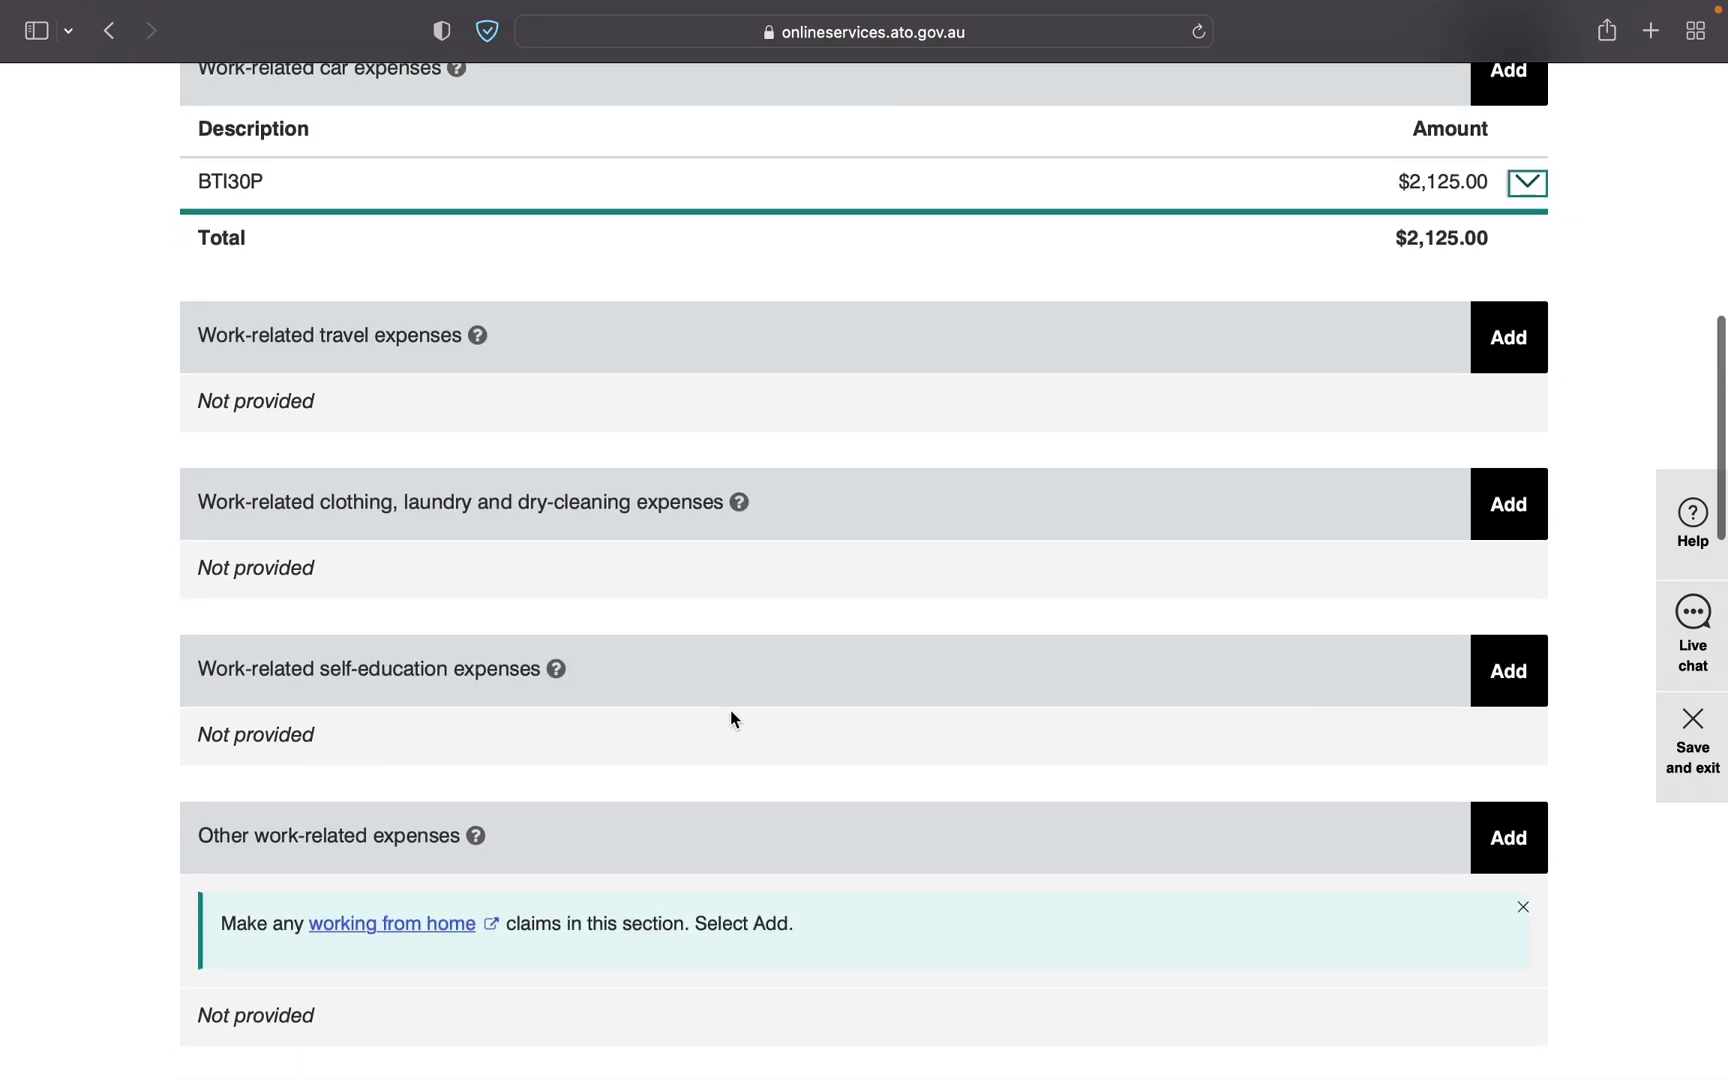
left_click(1505, 518)
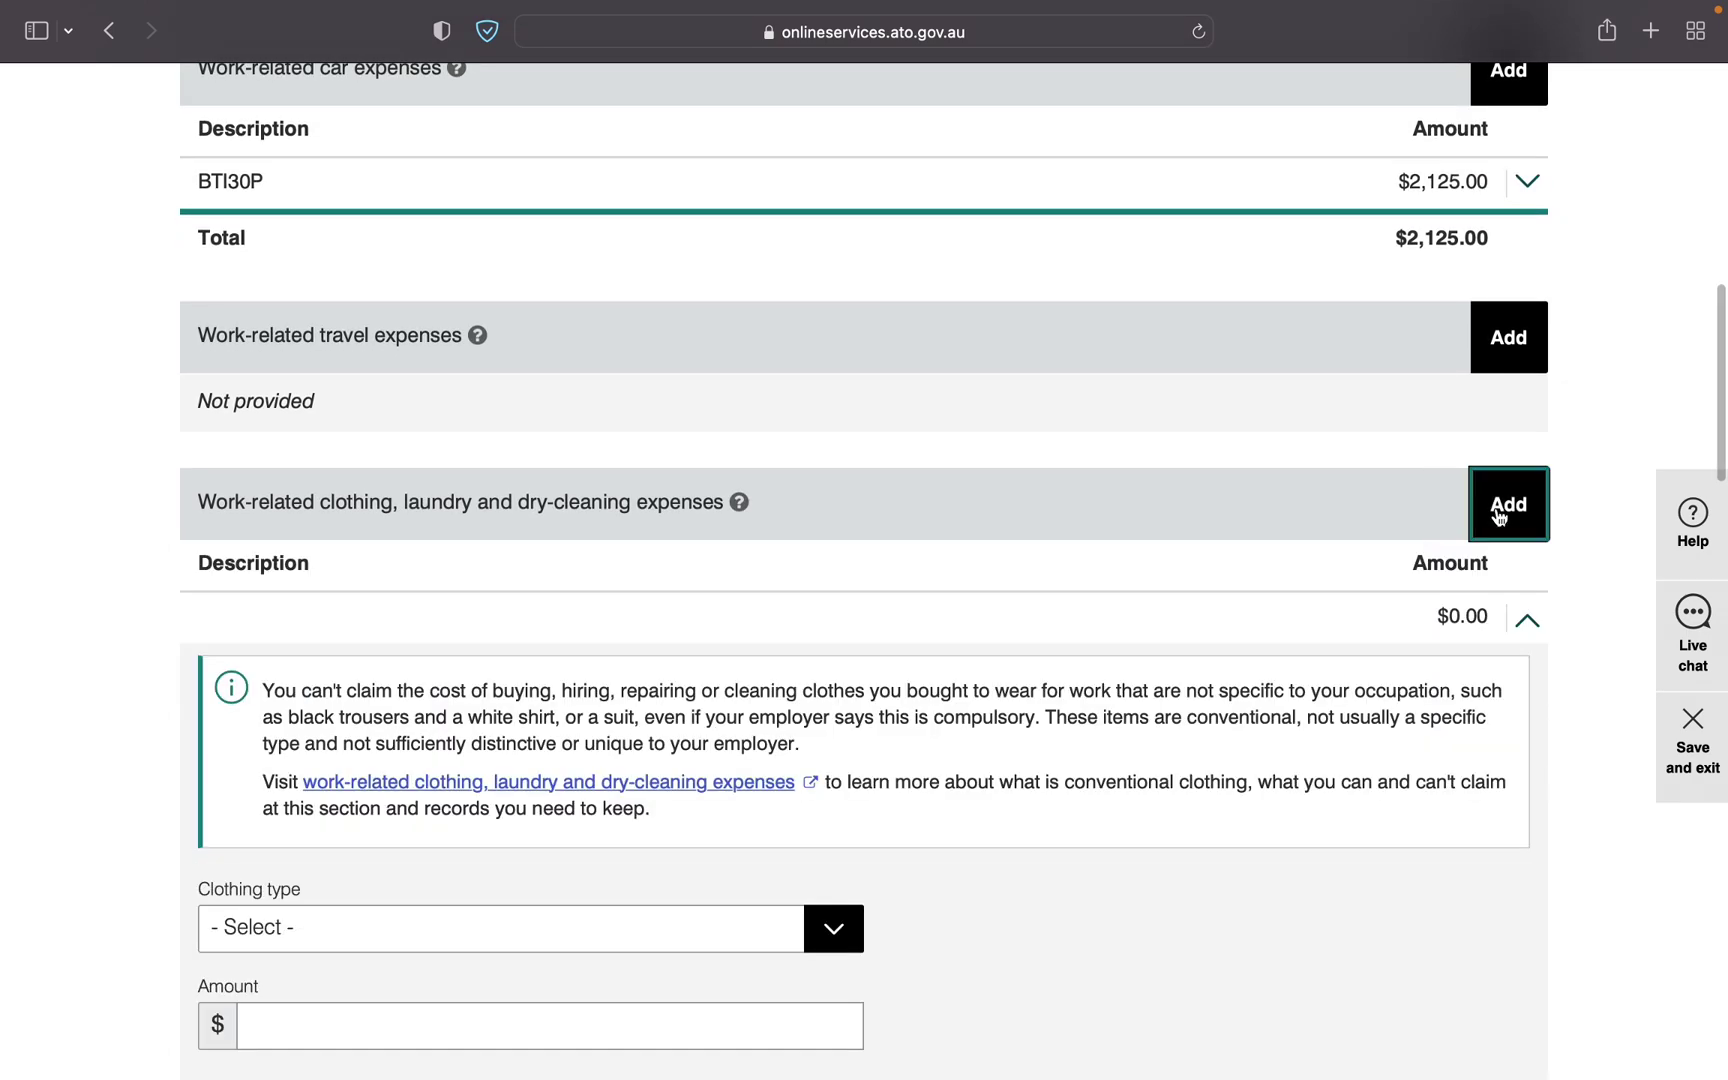
scroll(757, 585, "down", 5)
left_click(838, 716)
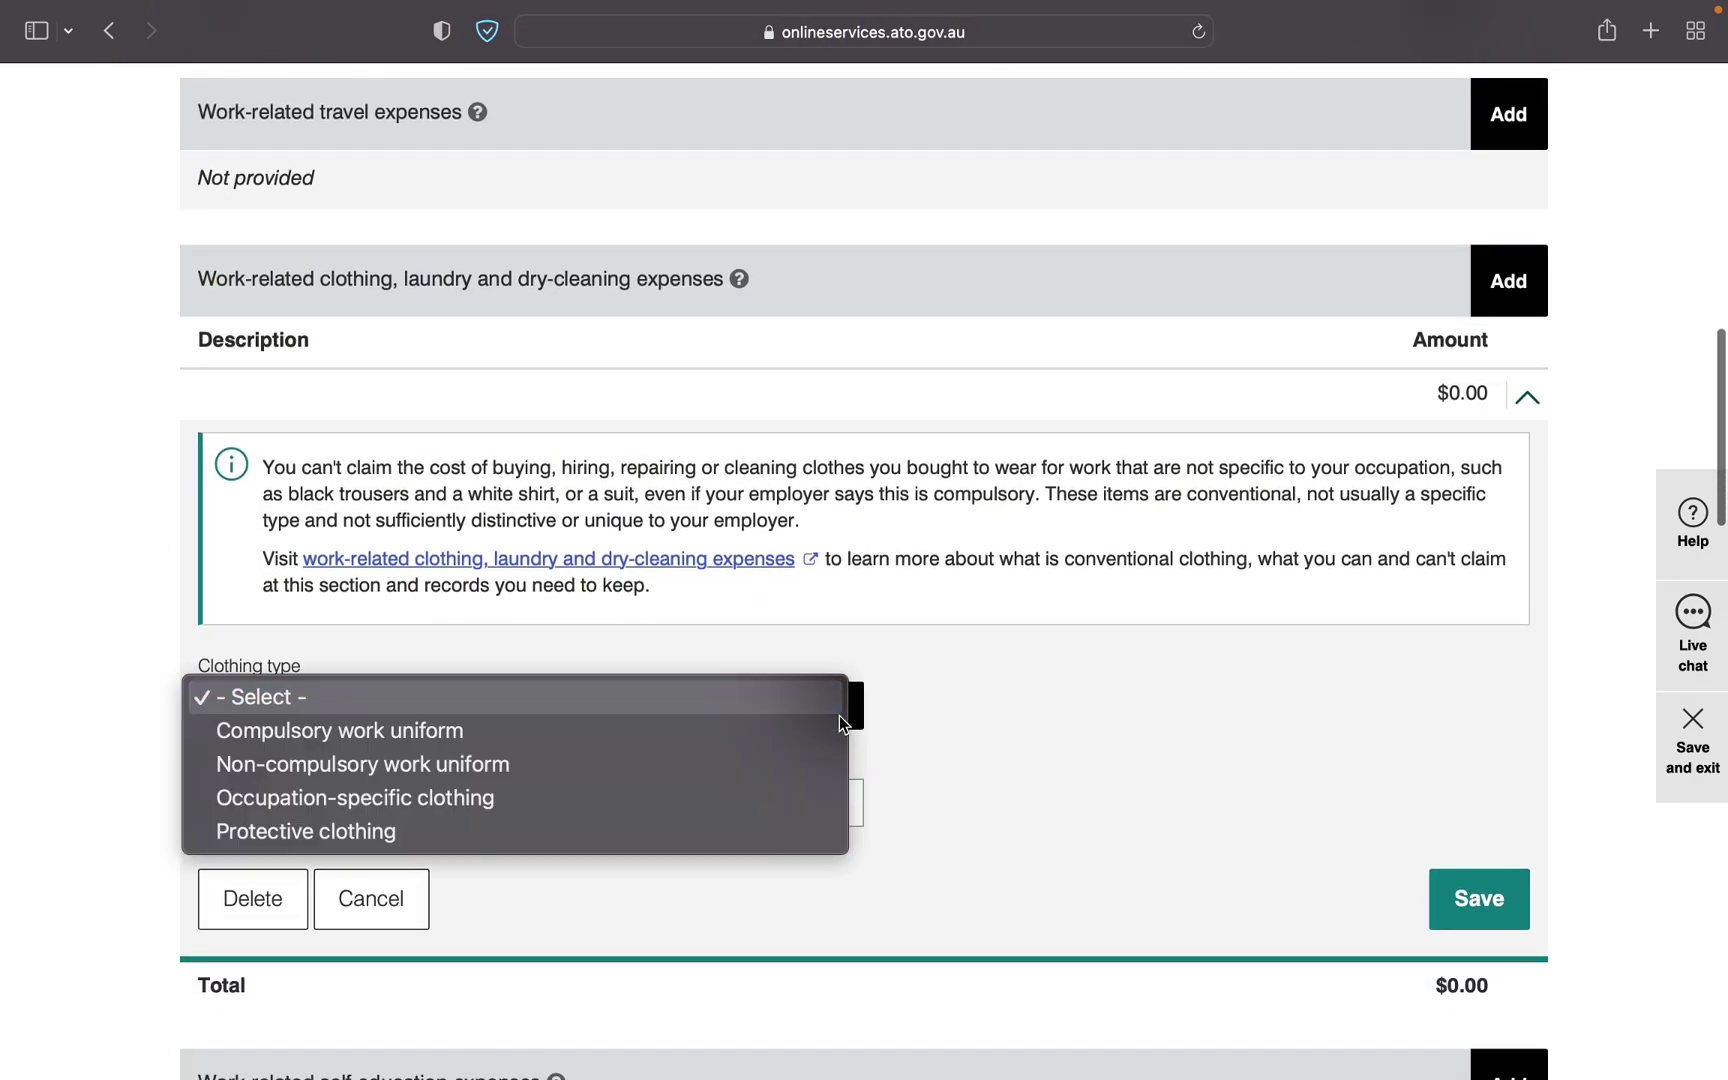
left_click(598, 803)
- Enter the clothing amount as $150, then remove the dollar sign flagged as not numeric
left_click(466, 808)
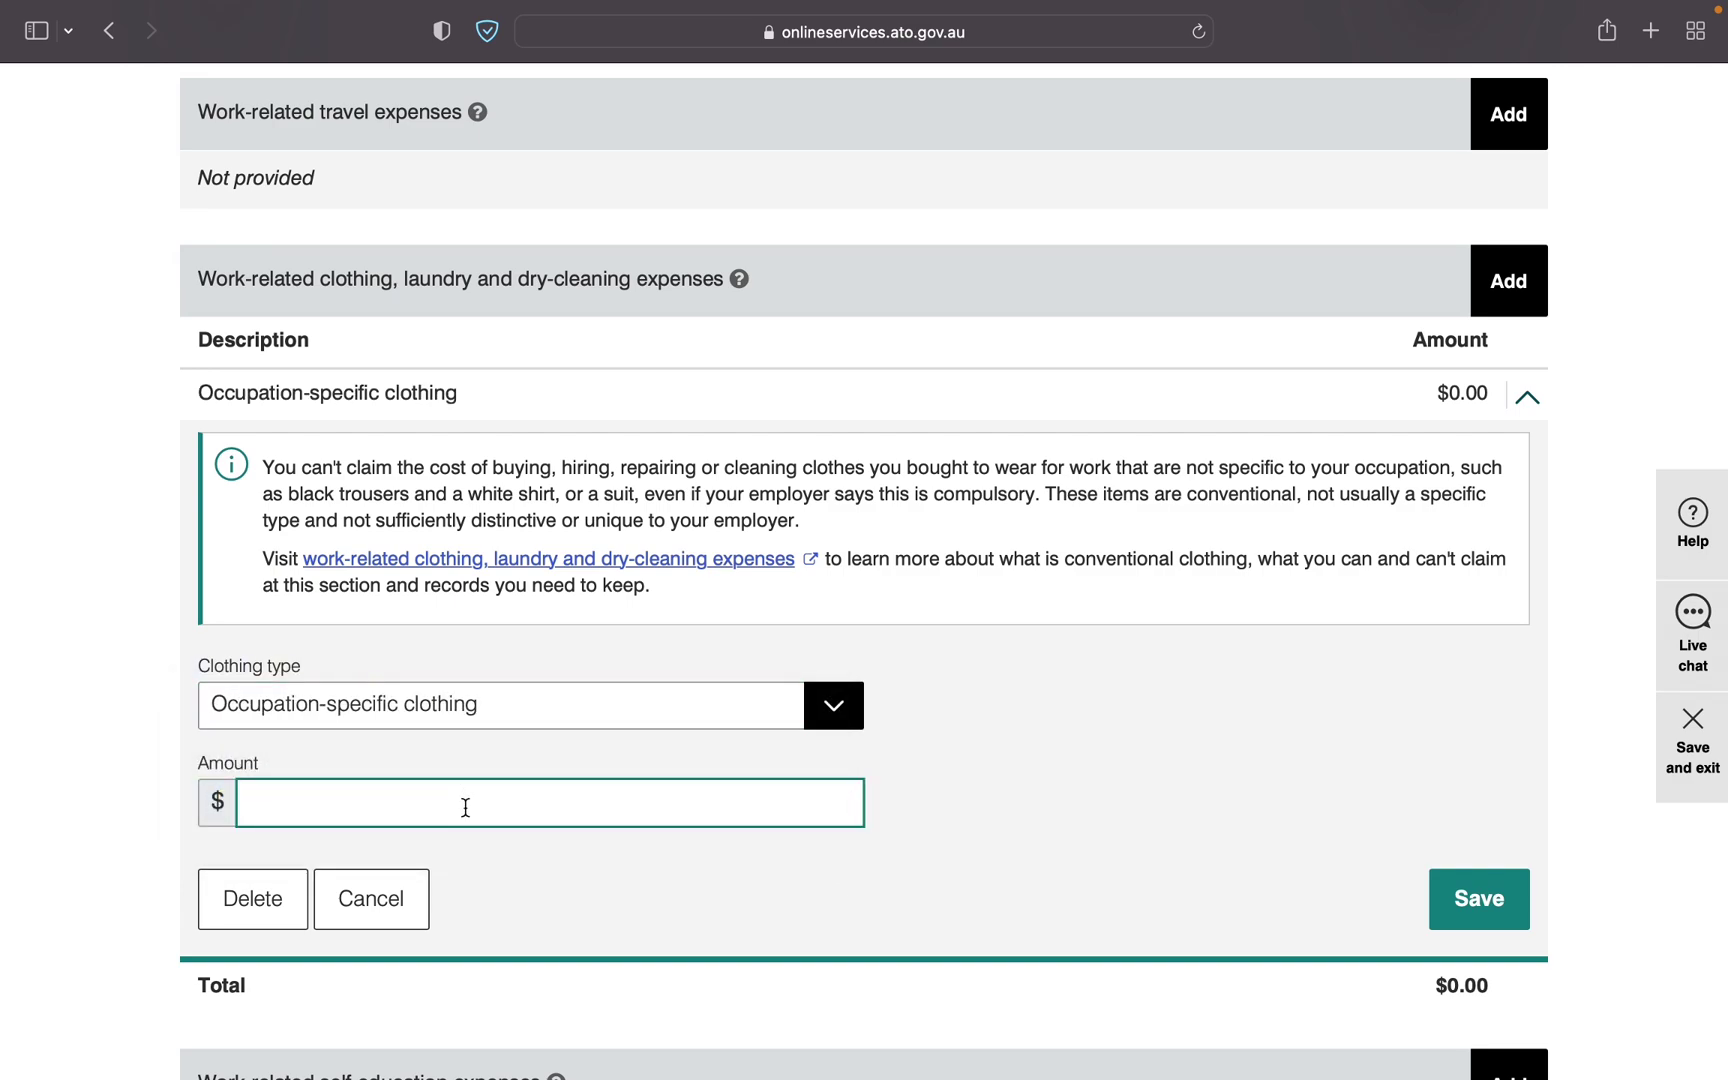
type("$150")
left_click(1462, 900)
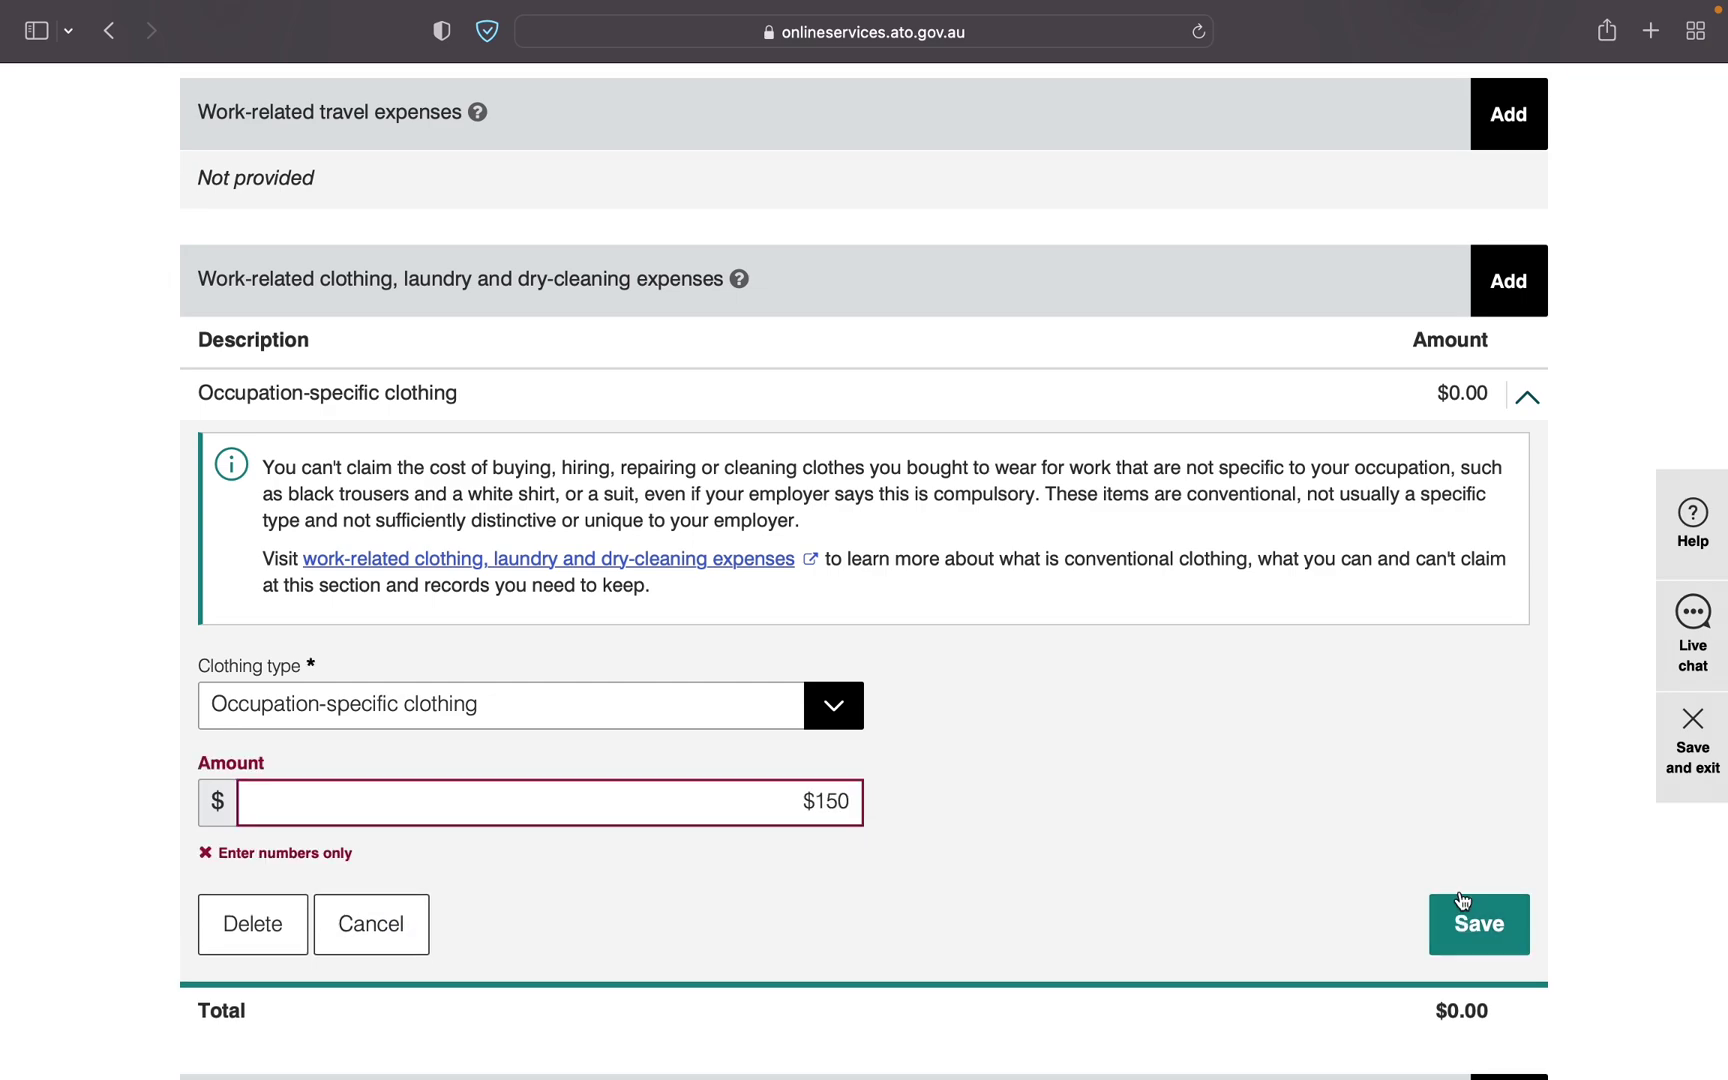
left_click(821, 800)
key("BackSpace")
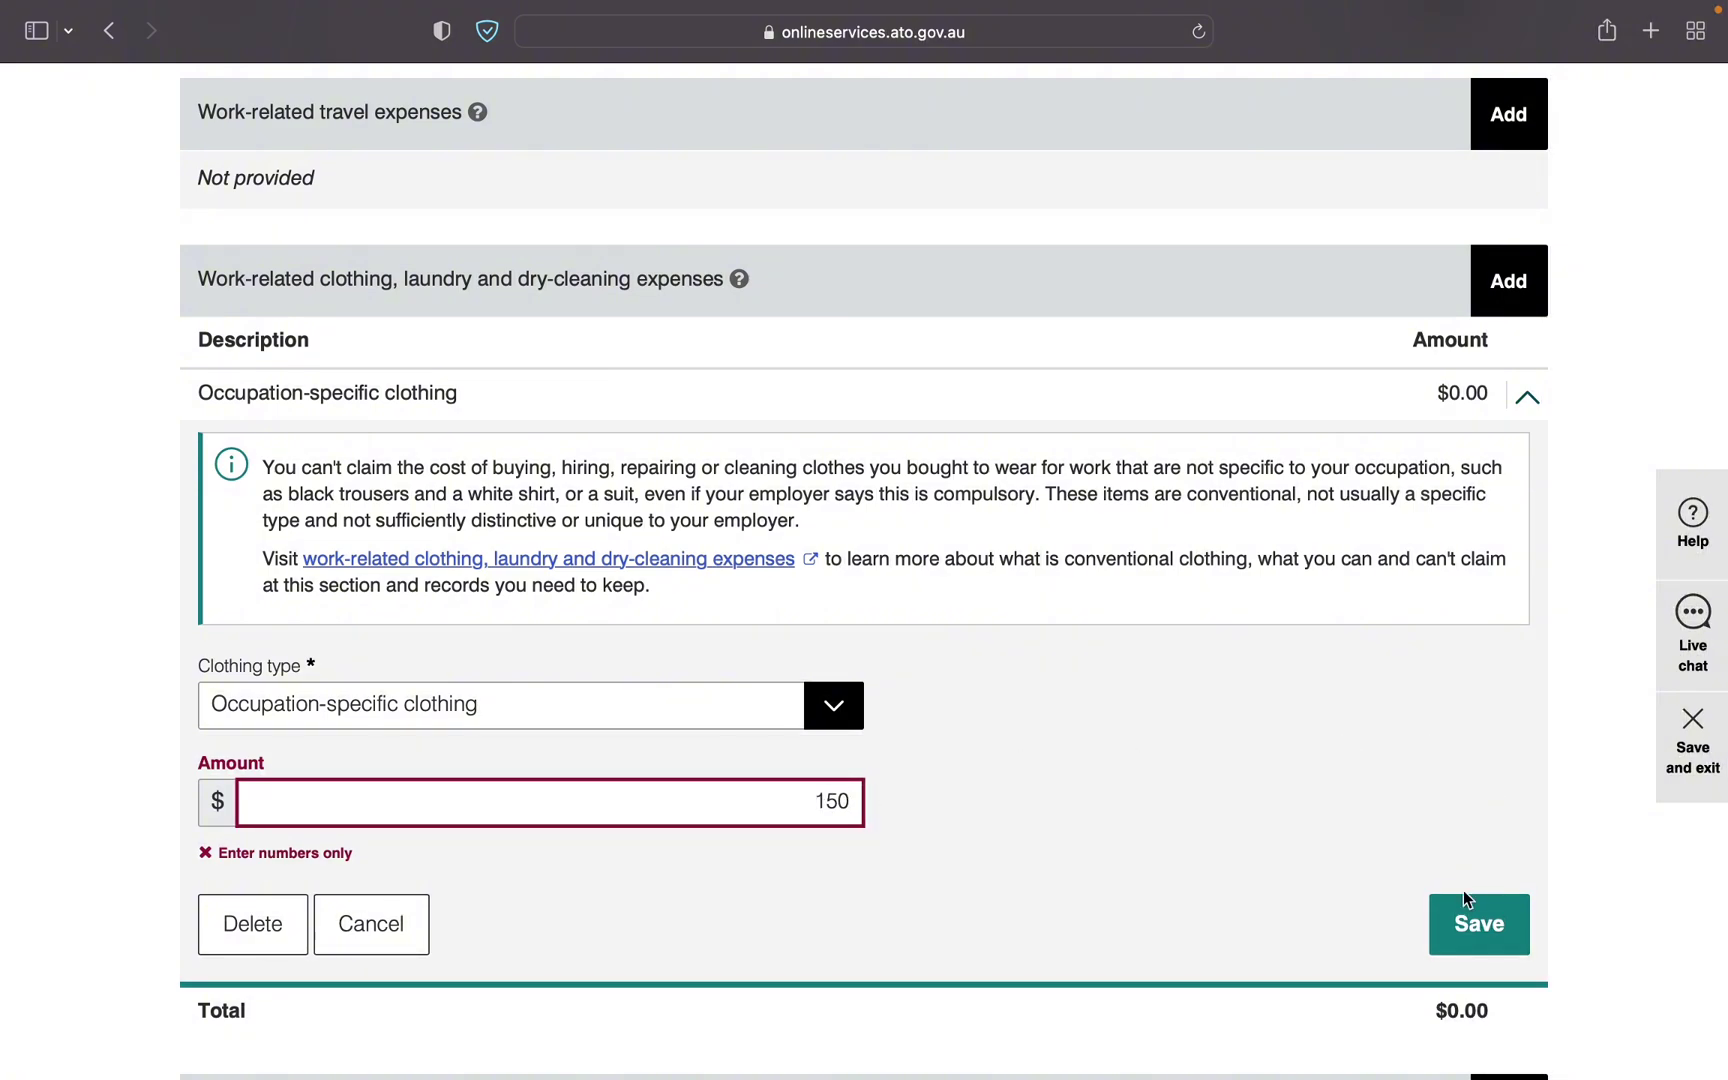
- Save the $150.00 occupation-specific clothing claim
left_click(1477, 922)
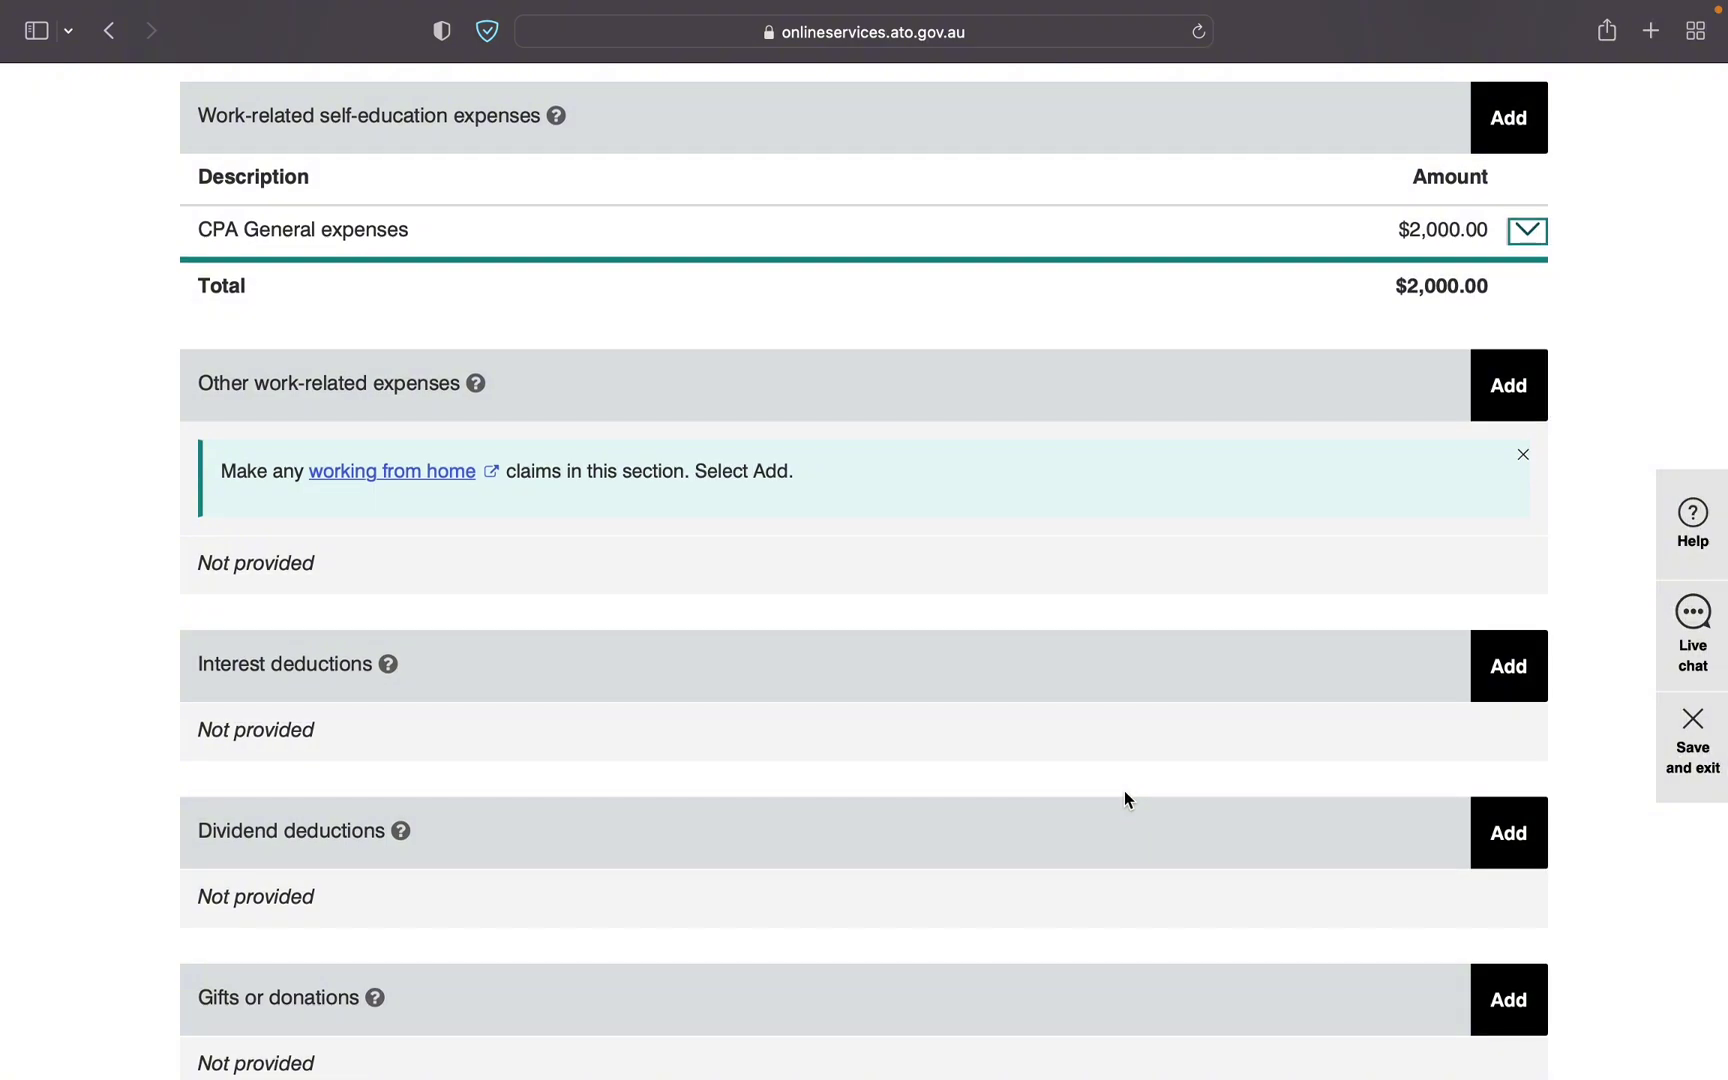
scroll(1125, 795, "up", 4)
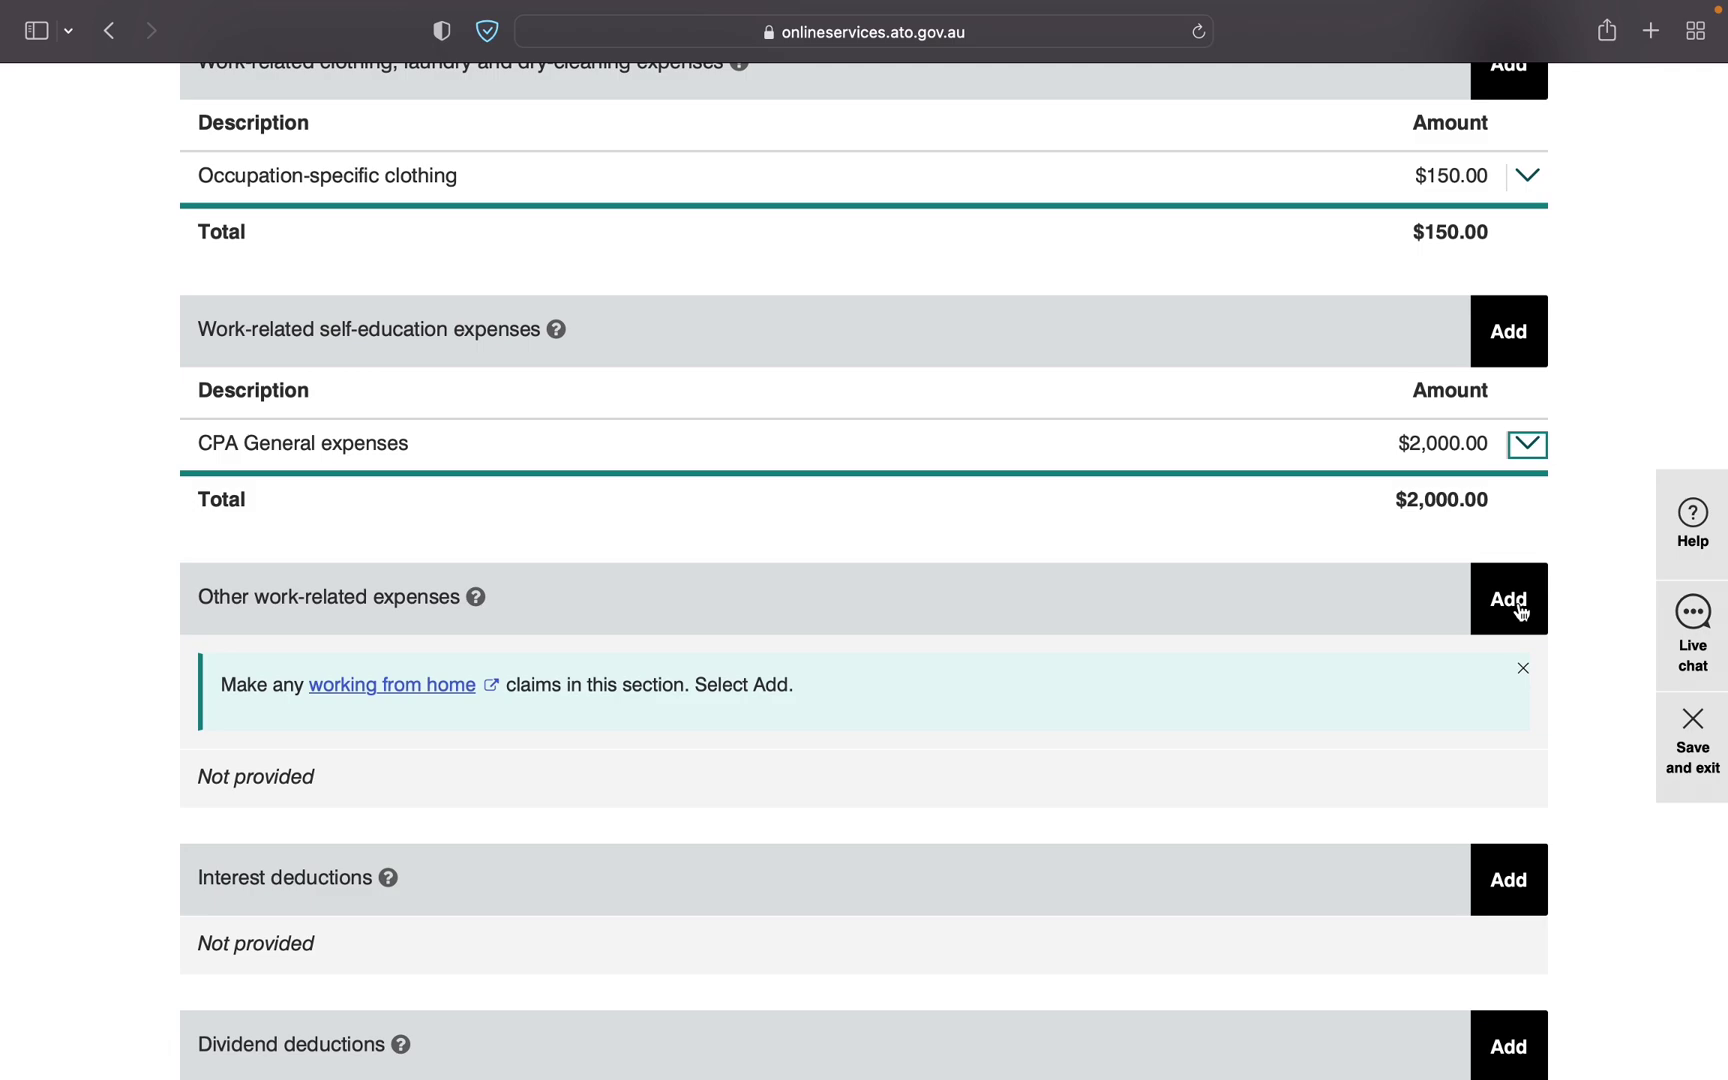
scroll(933, 716, "down", 15)
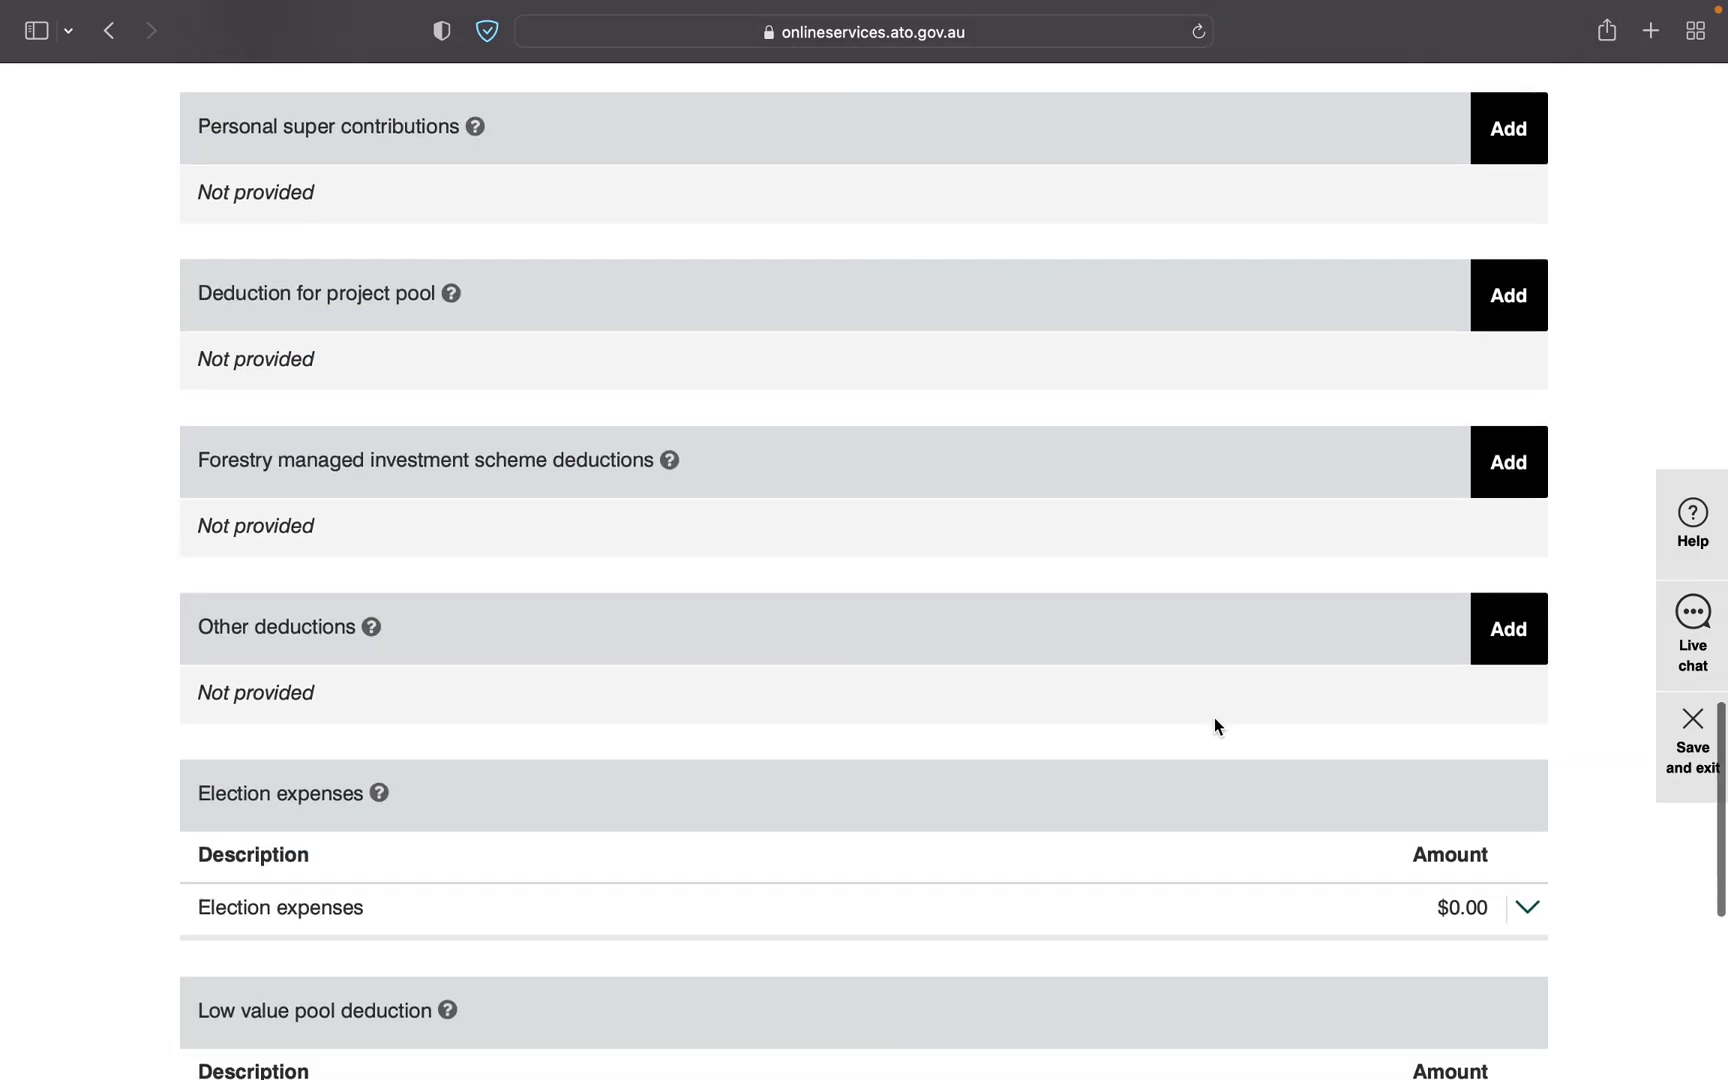
scroll(1214, 719, "down", 6)
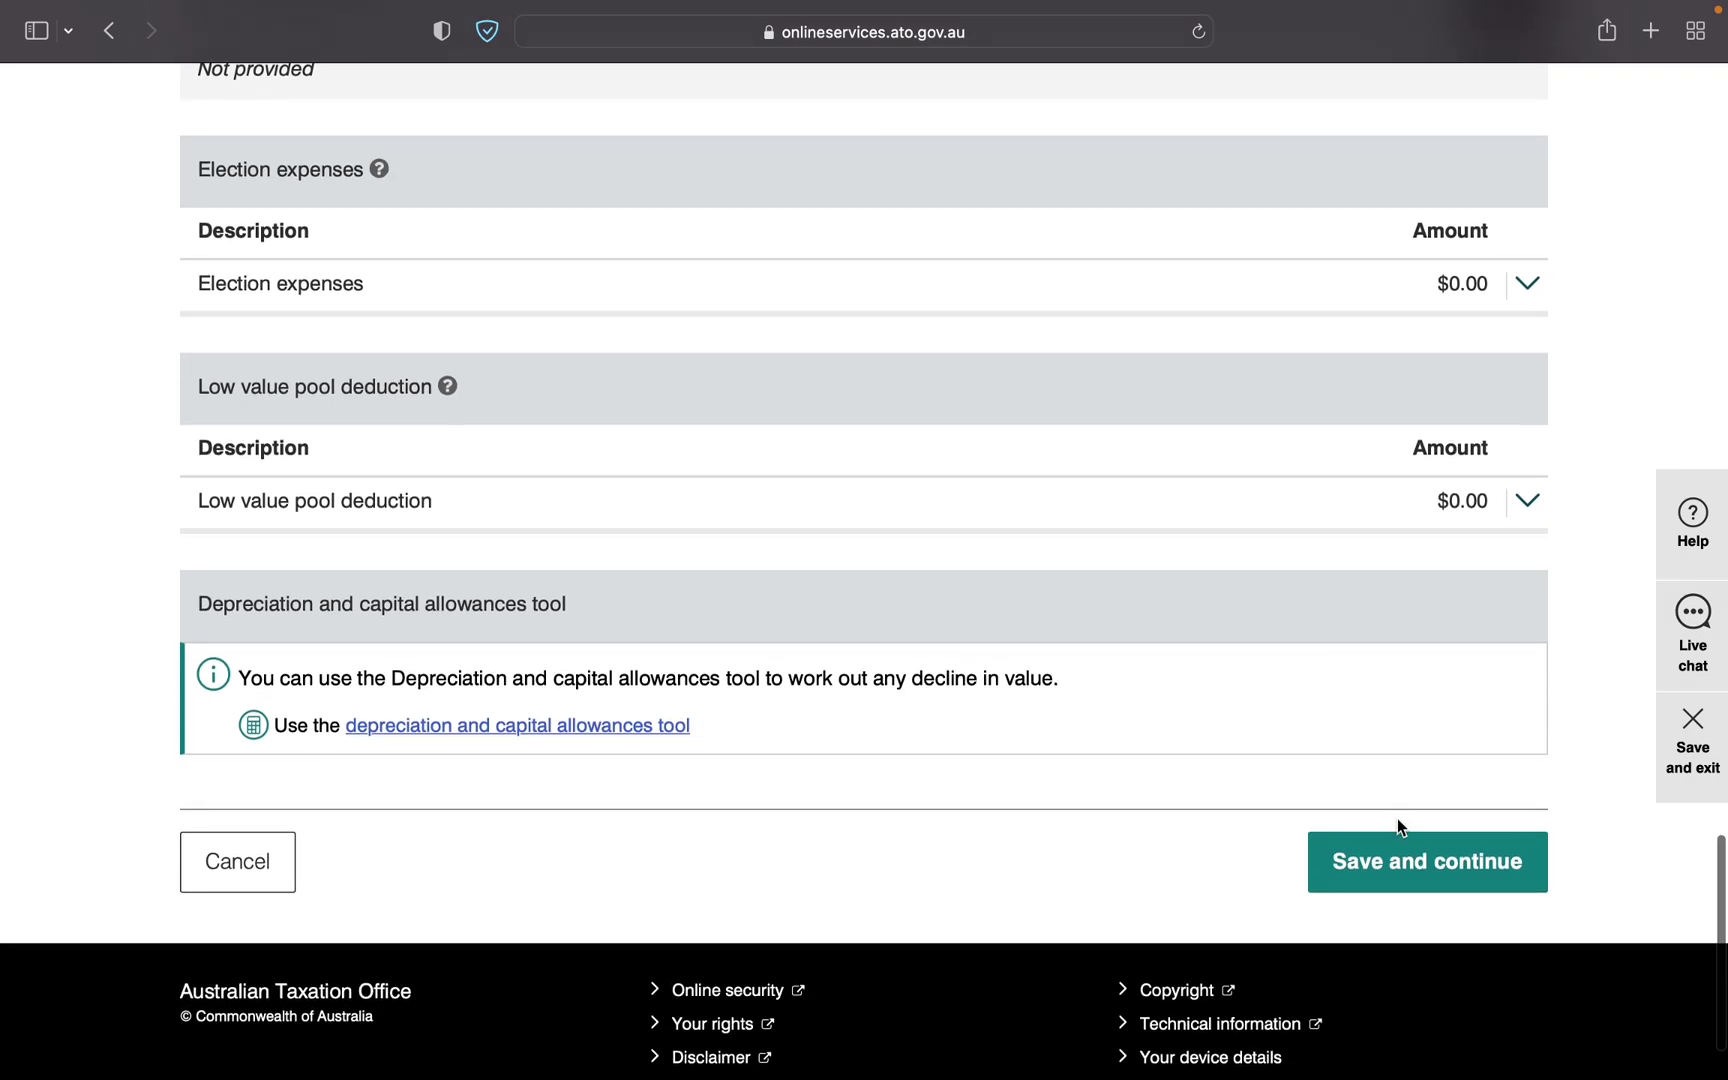
- Save the deductions and open the Medicare and private health insurance details
left_click(1399, 843)
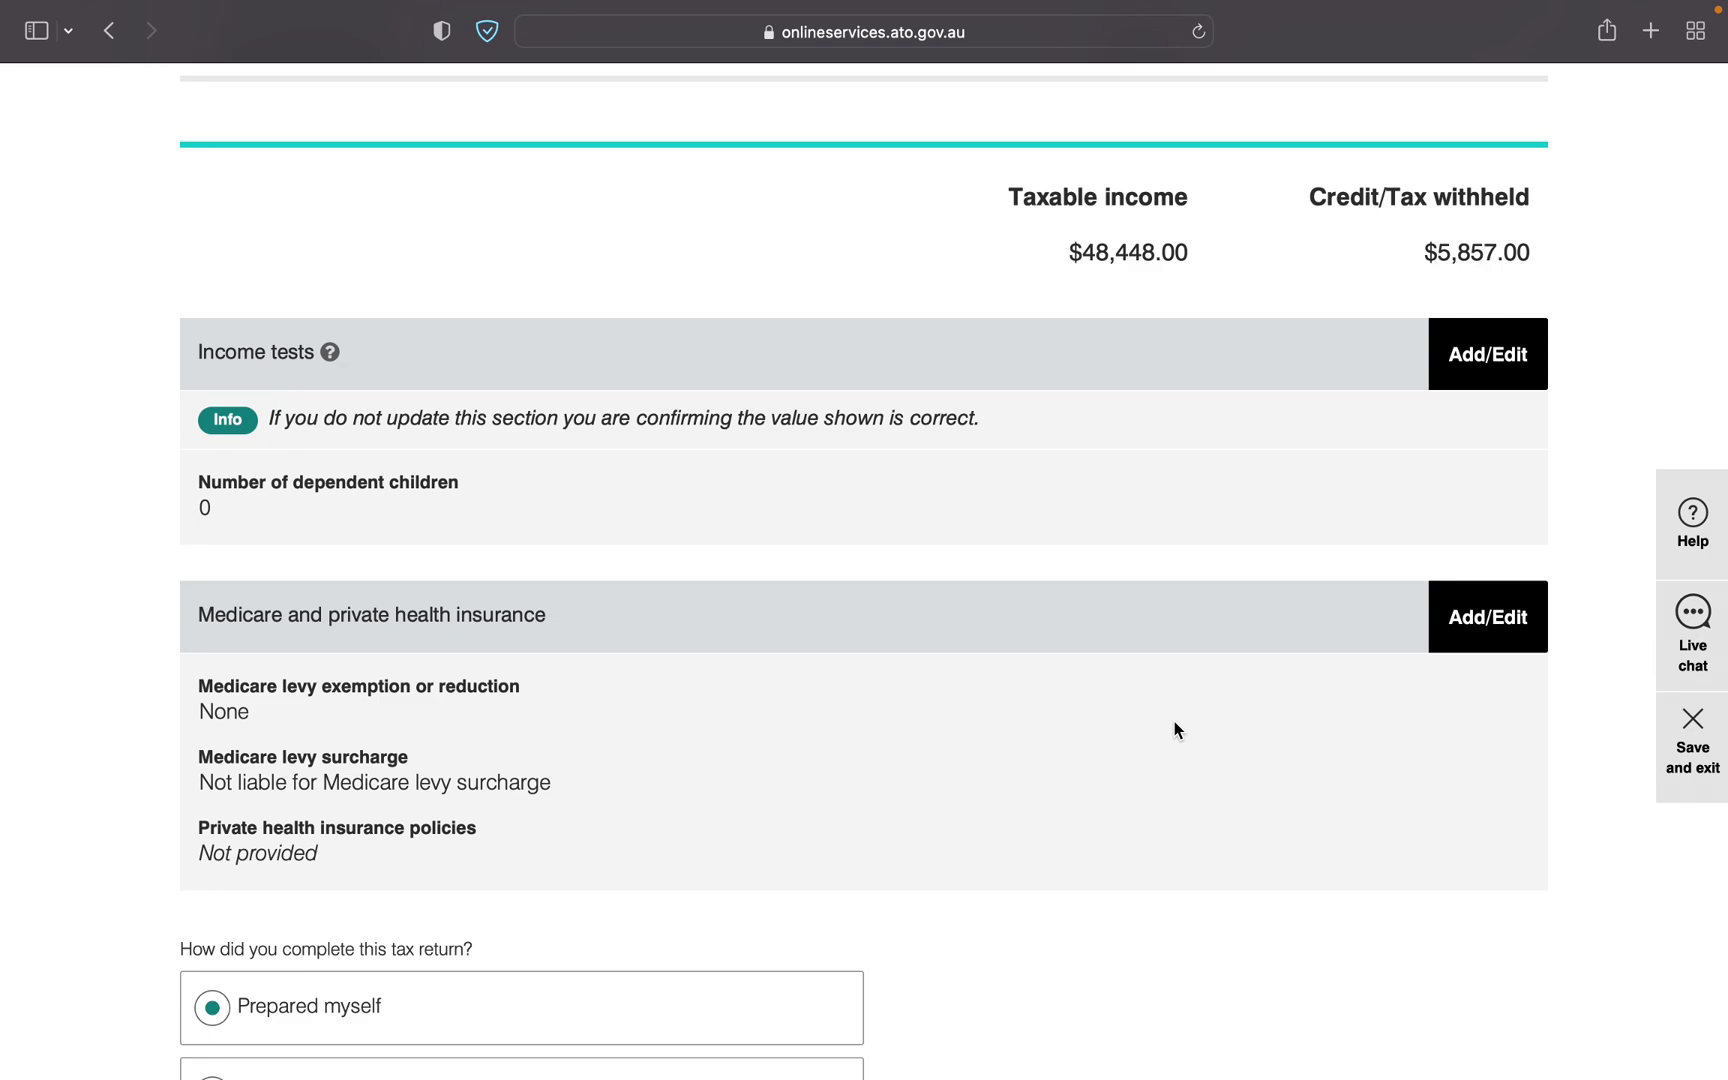
left_click(1469, 625)
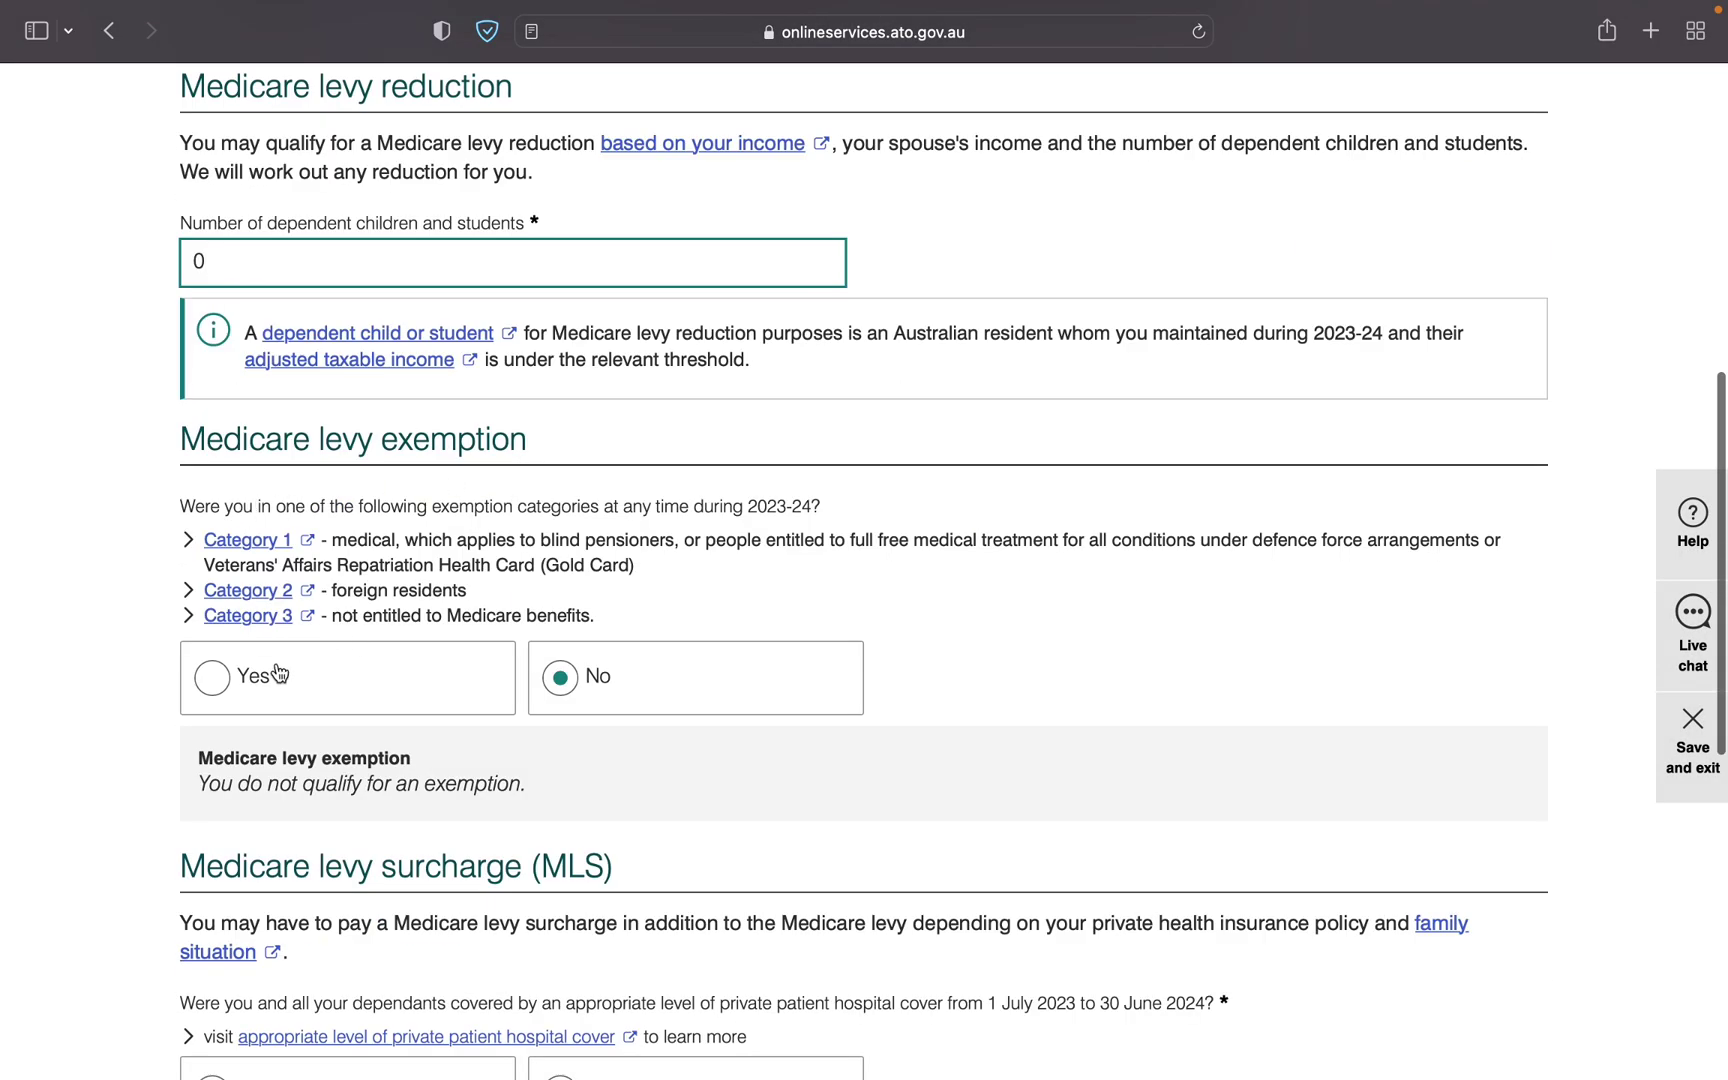
- Claim a Medicare levy exemption with 365 full-exemption days and 0 half days
left_click(222, 688)
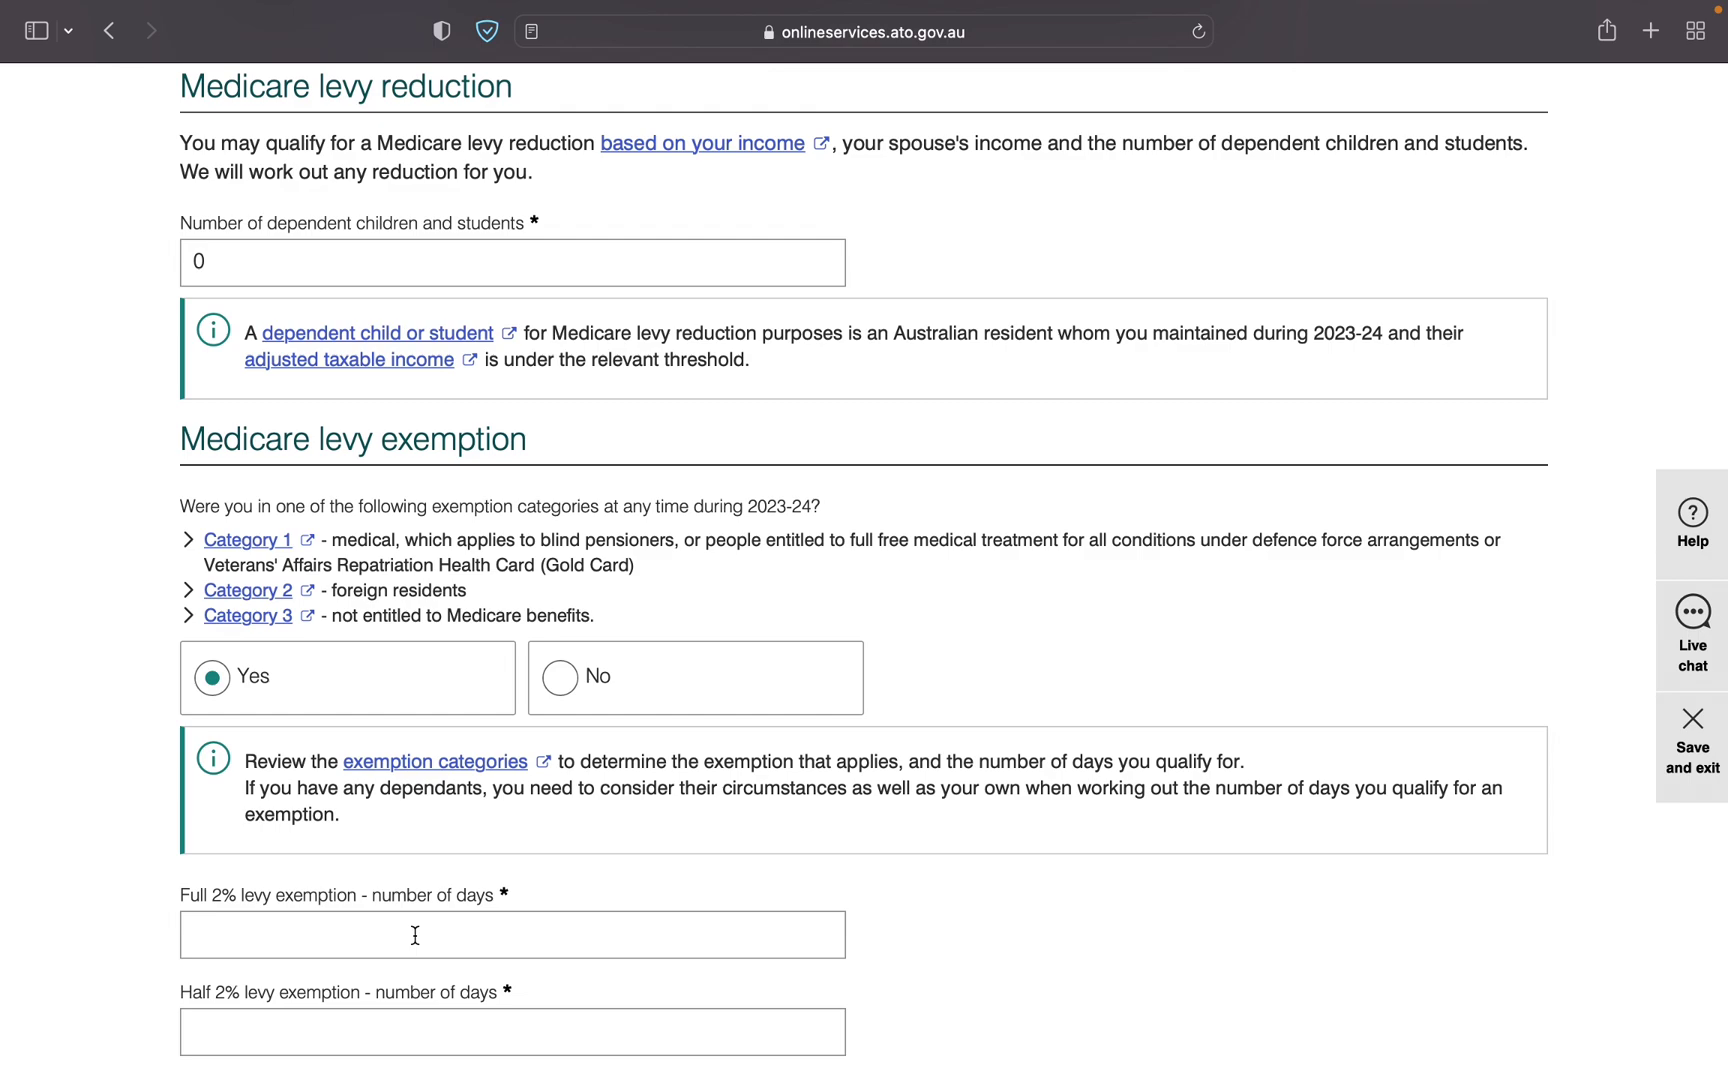
left_click(415, 935)
type("365")
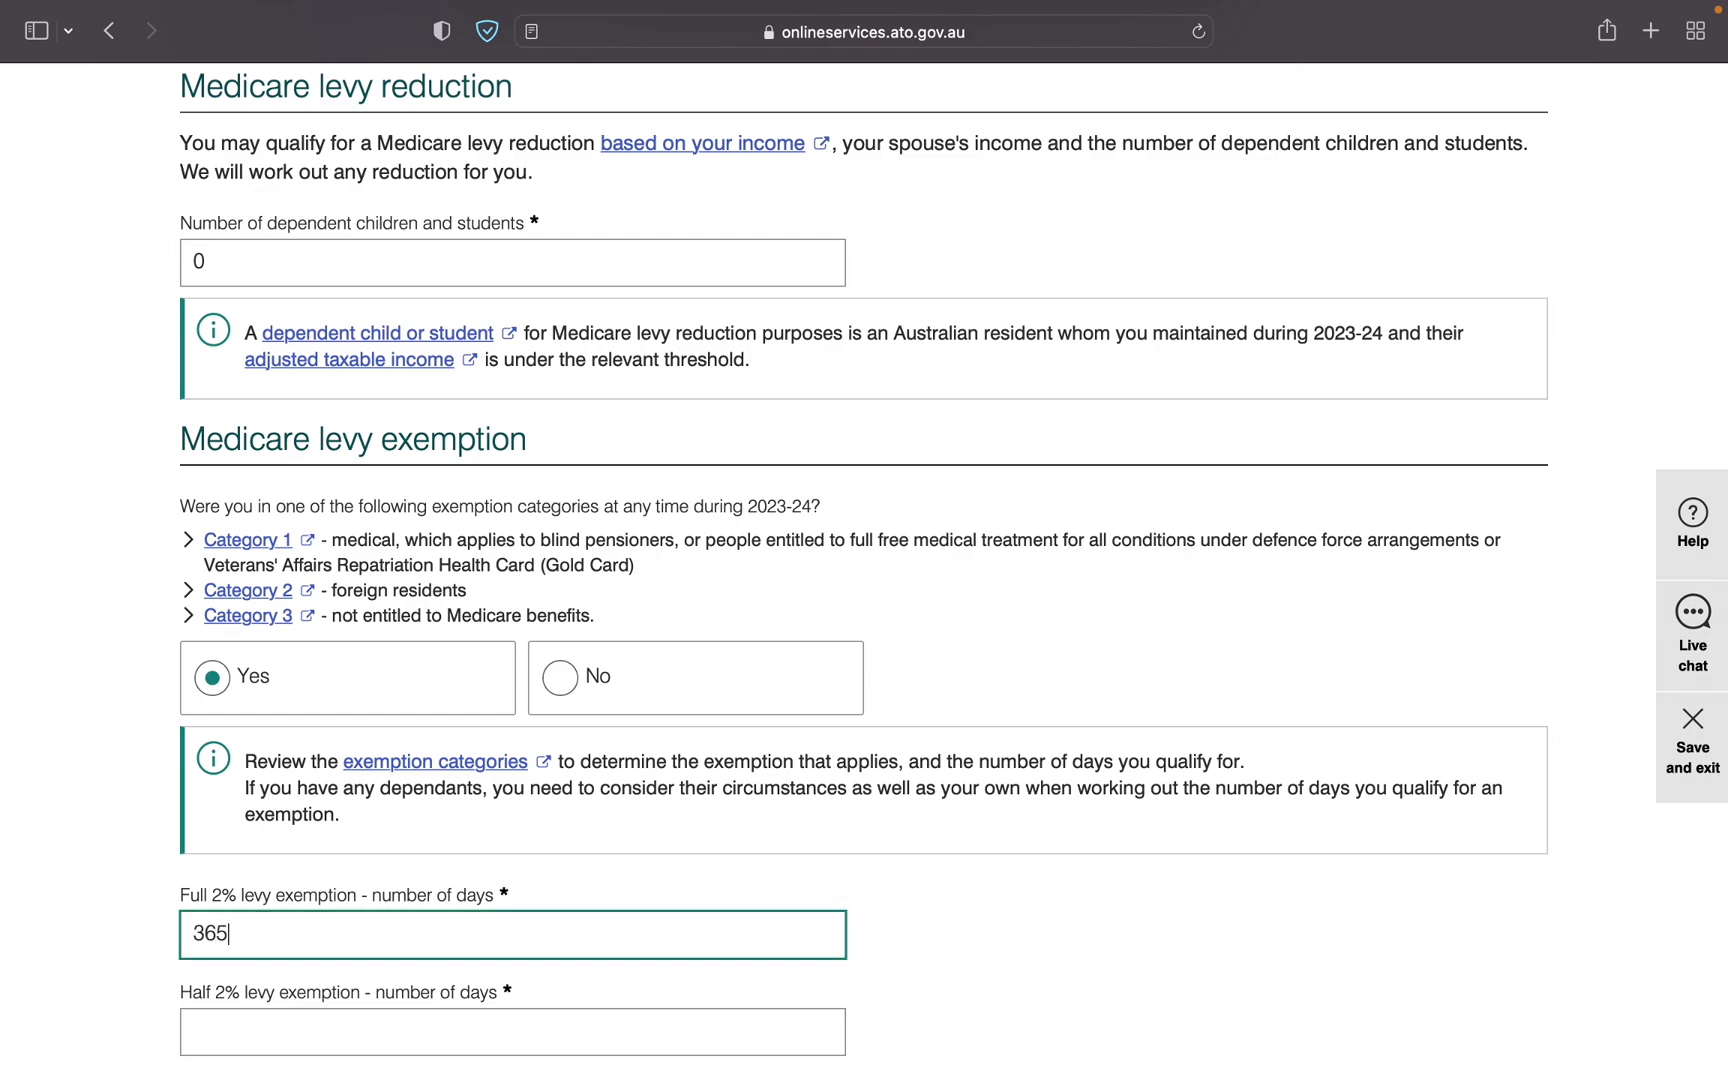
scroll(366, 955, "down", 2)
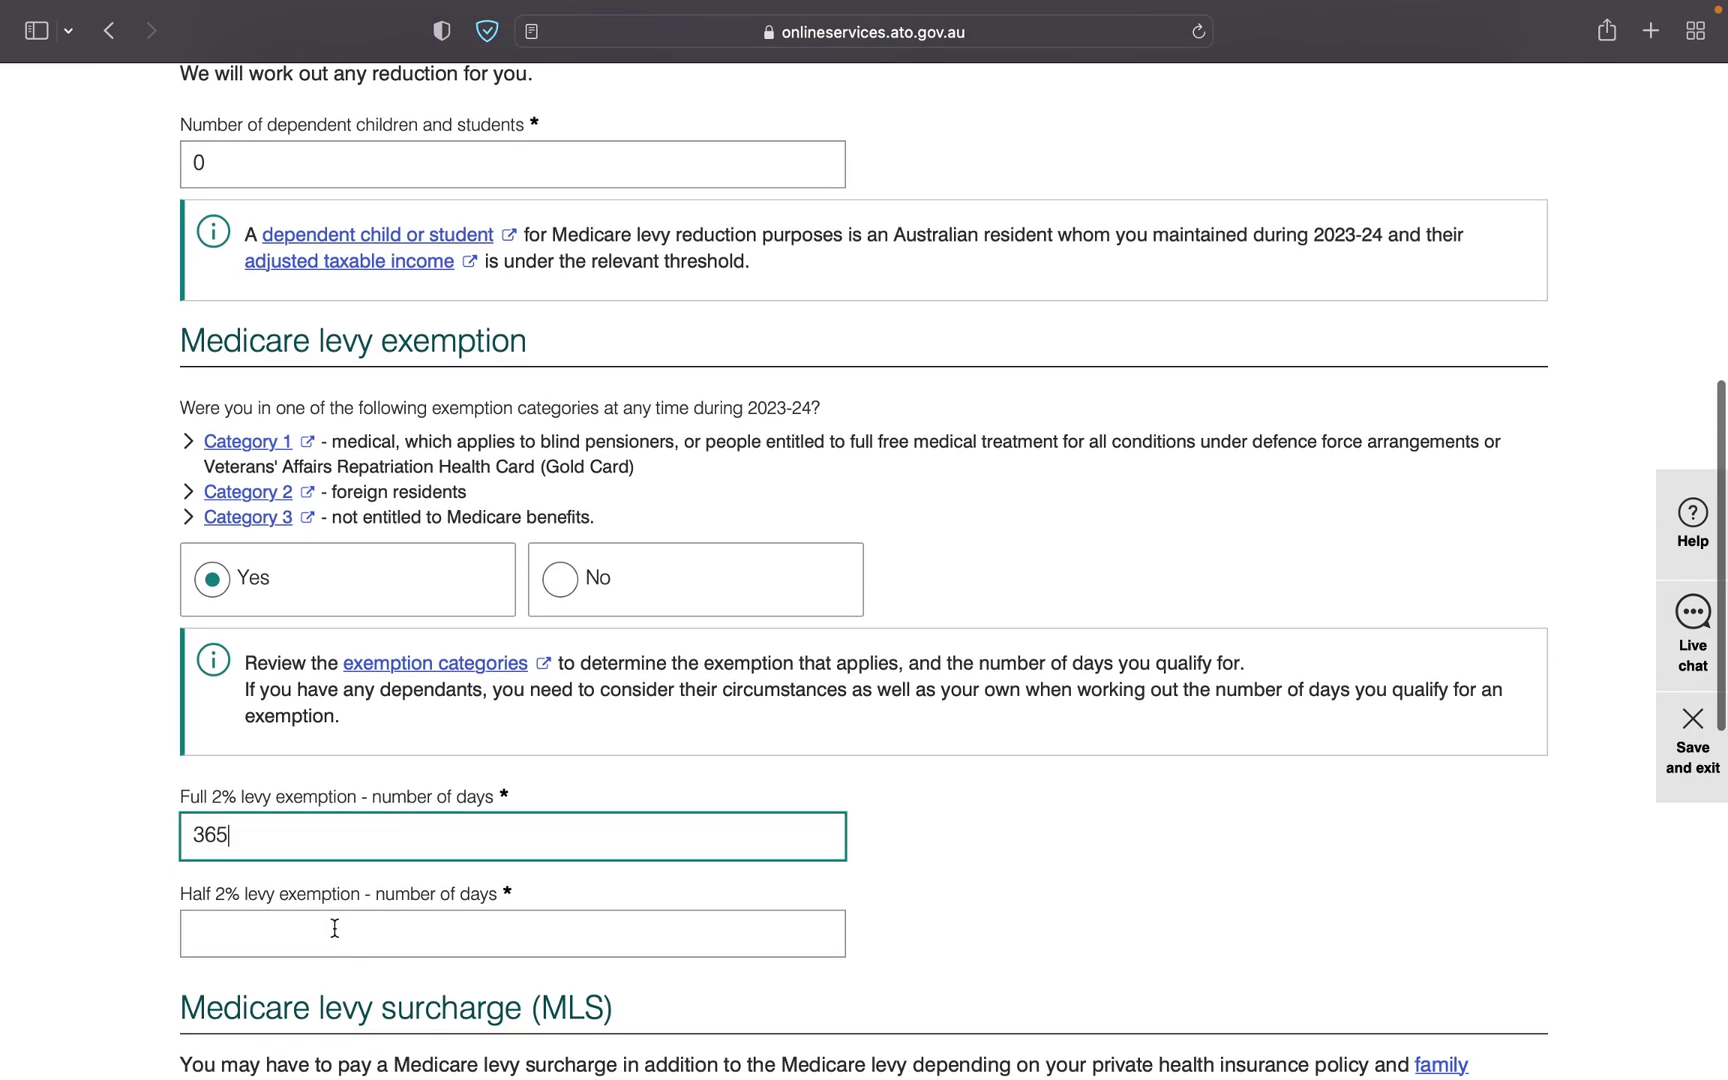
left_click(335, 928)
type("0")
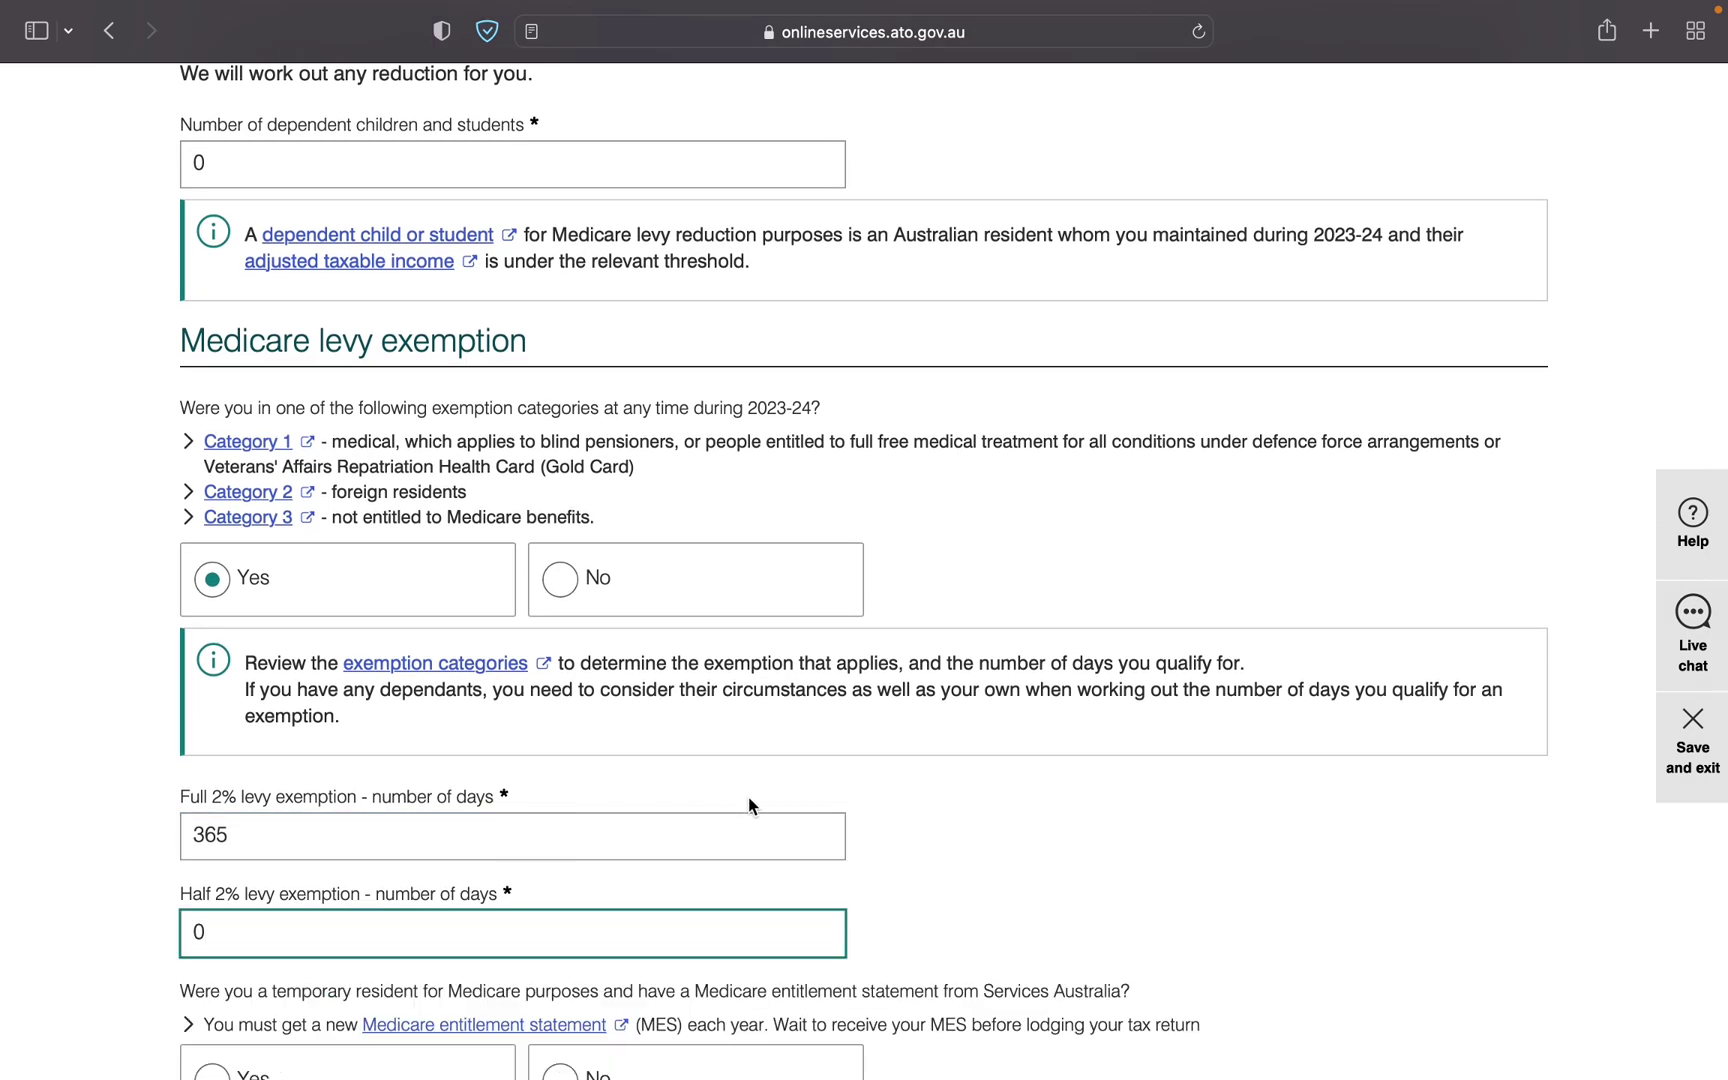
- Answer Yes to the temporary resident Medicare entitlement question
scroll(750, 800, "down", 5)
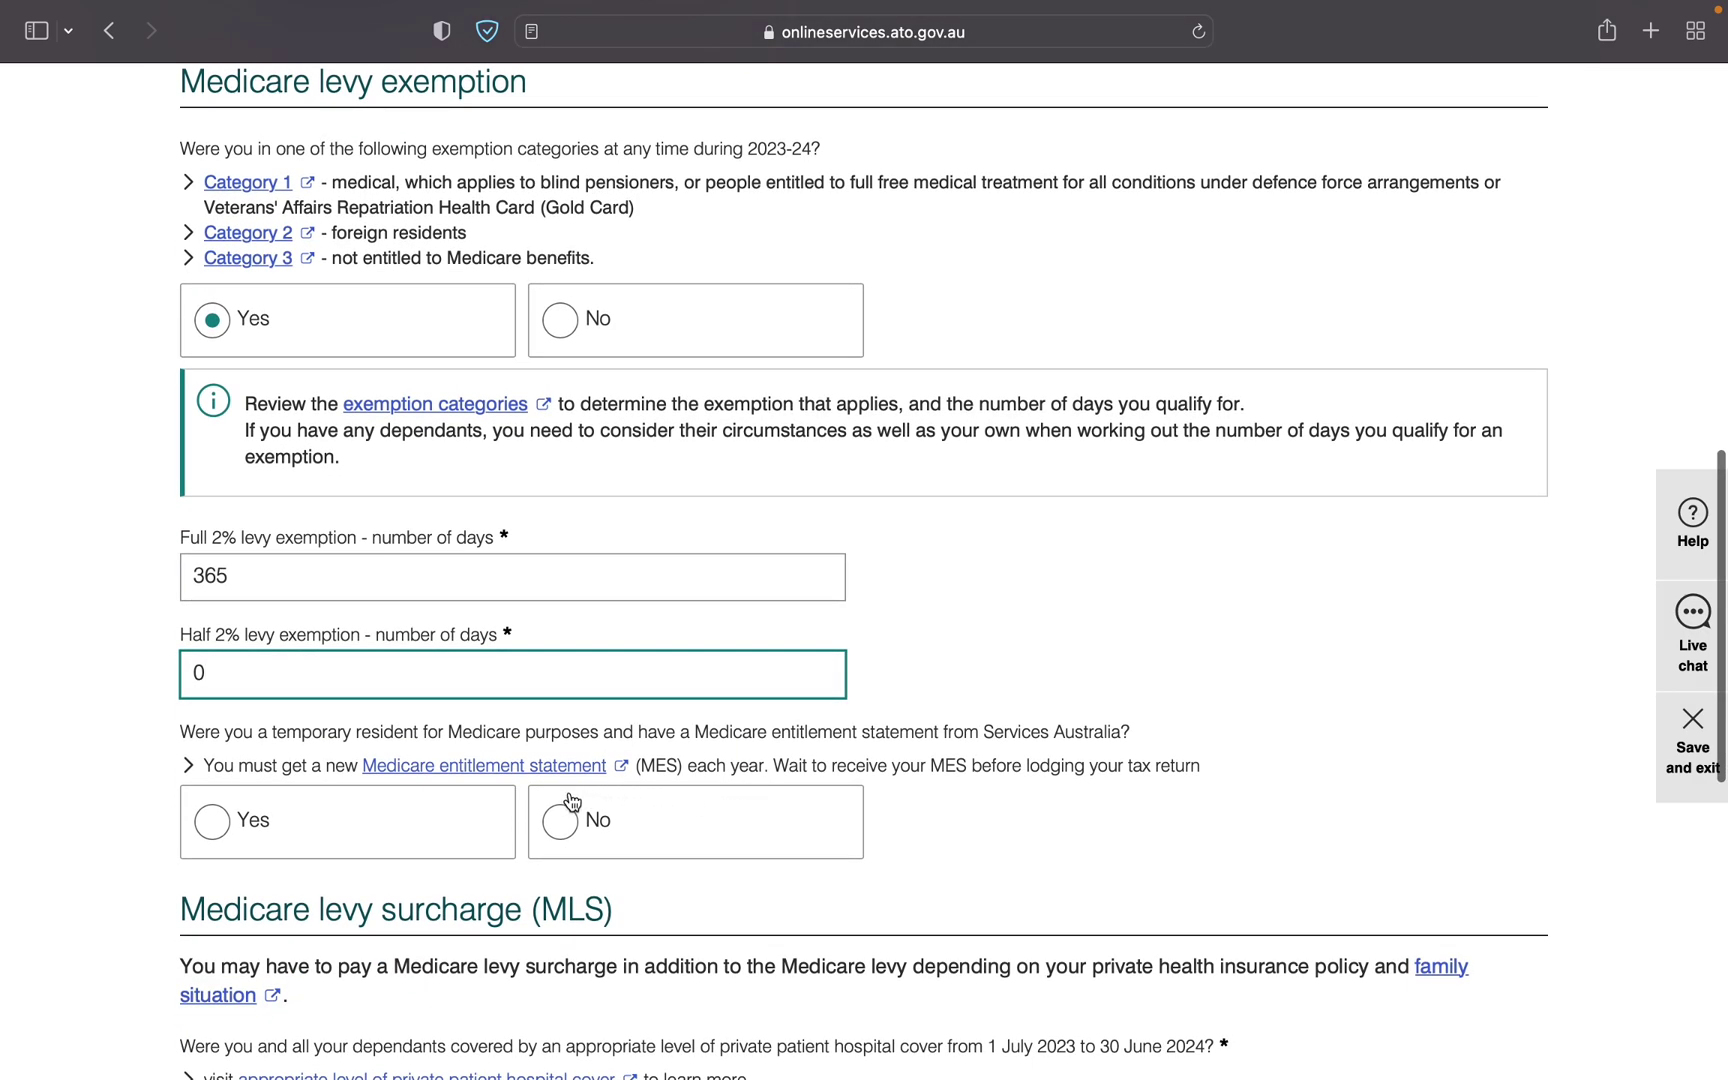
left_click(371, 832)
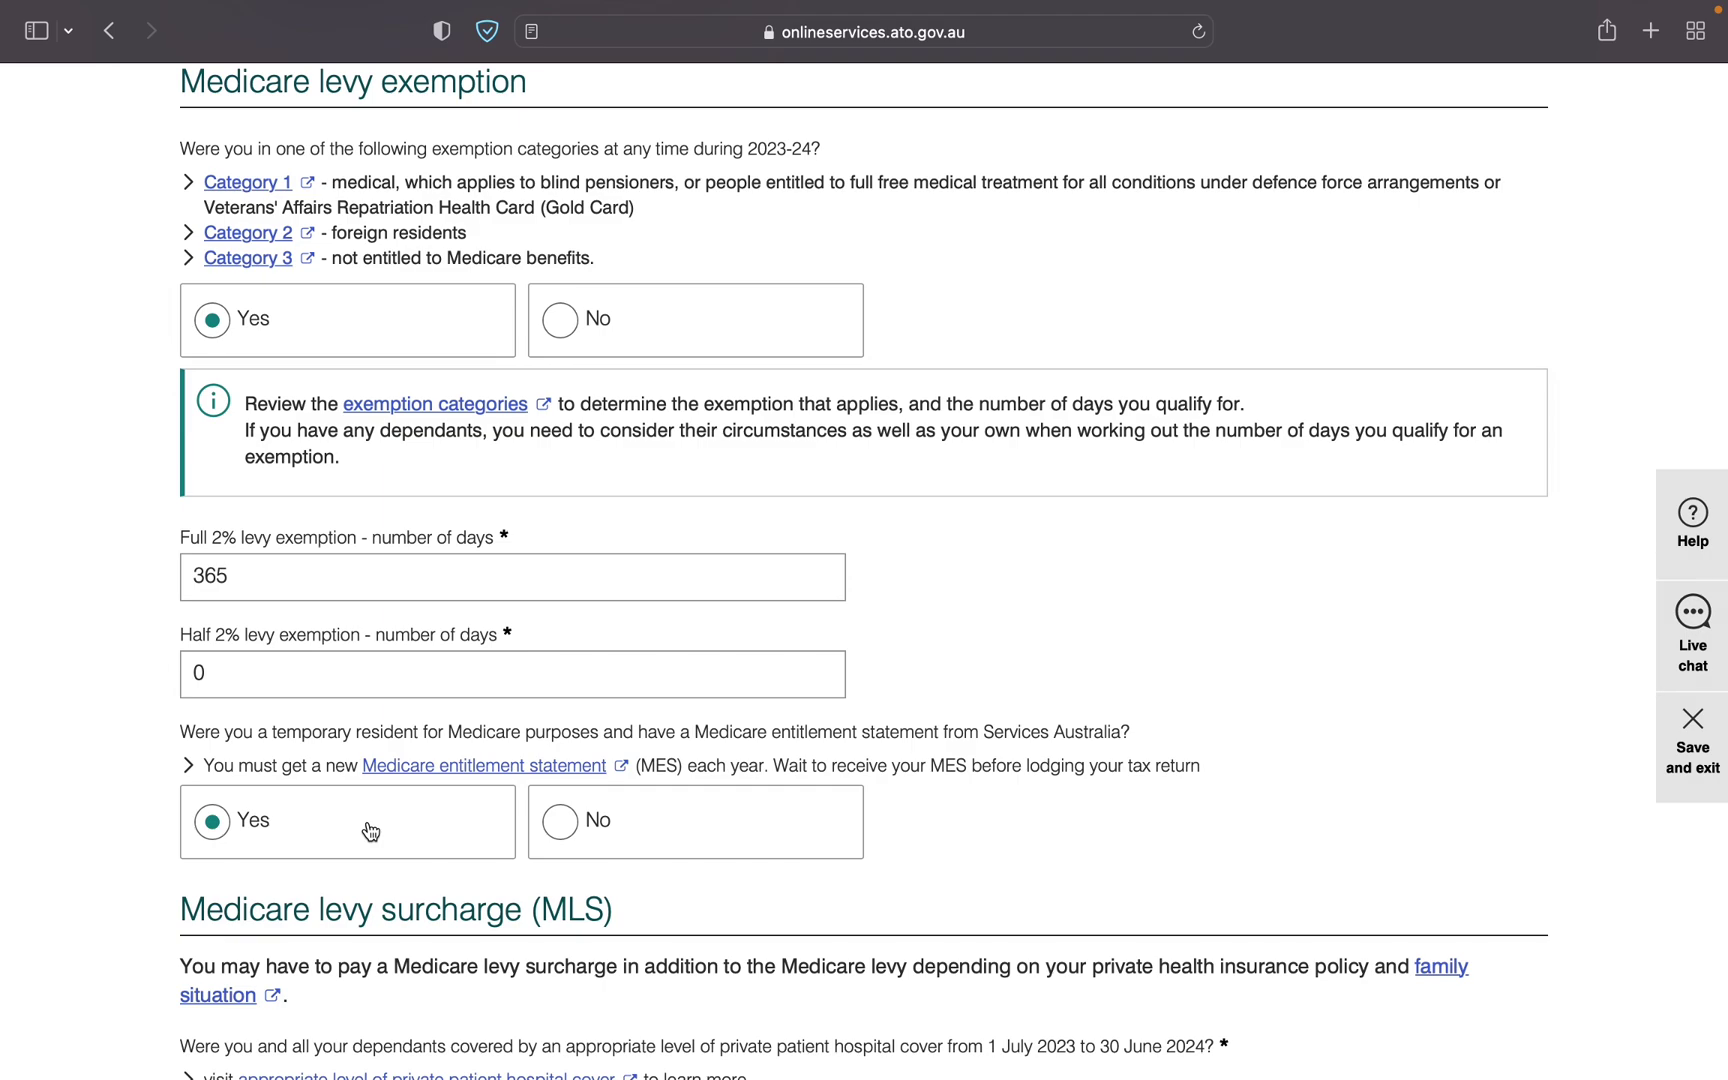
scroll(360, 700, "down", 5)
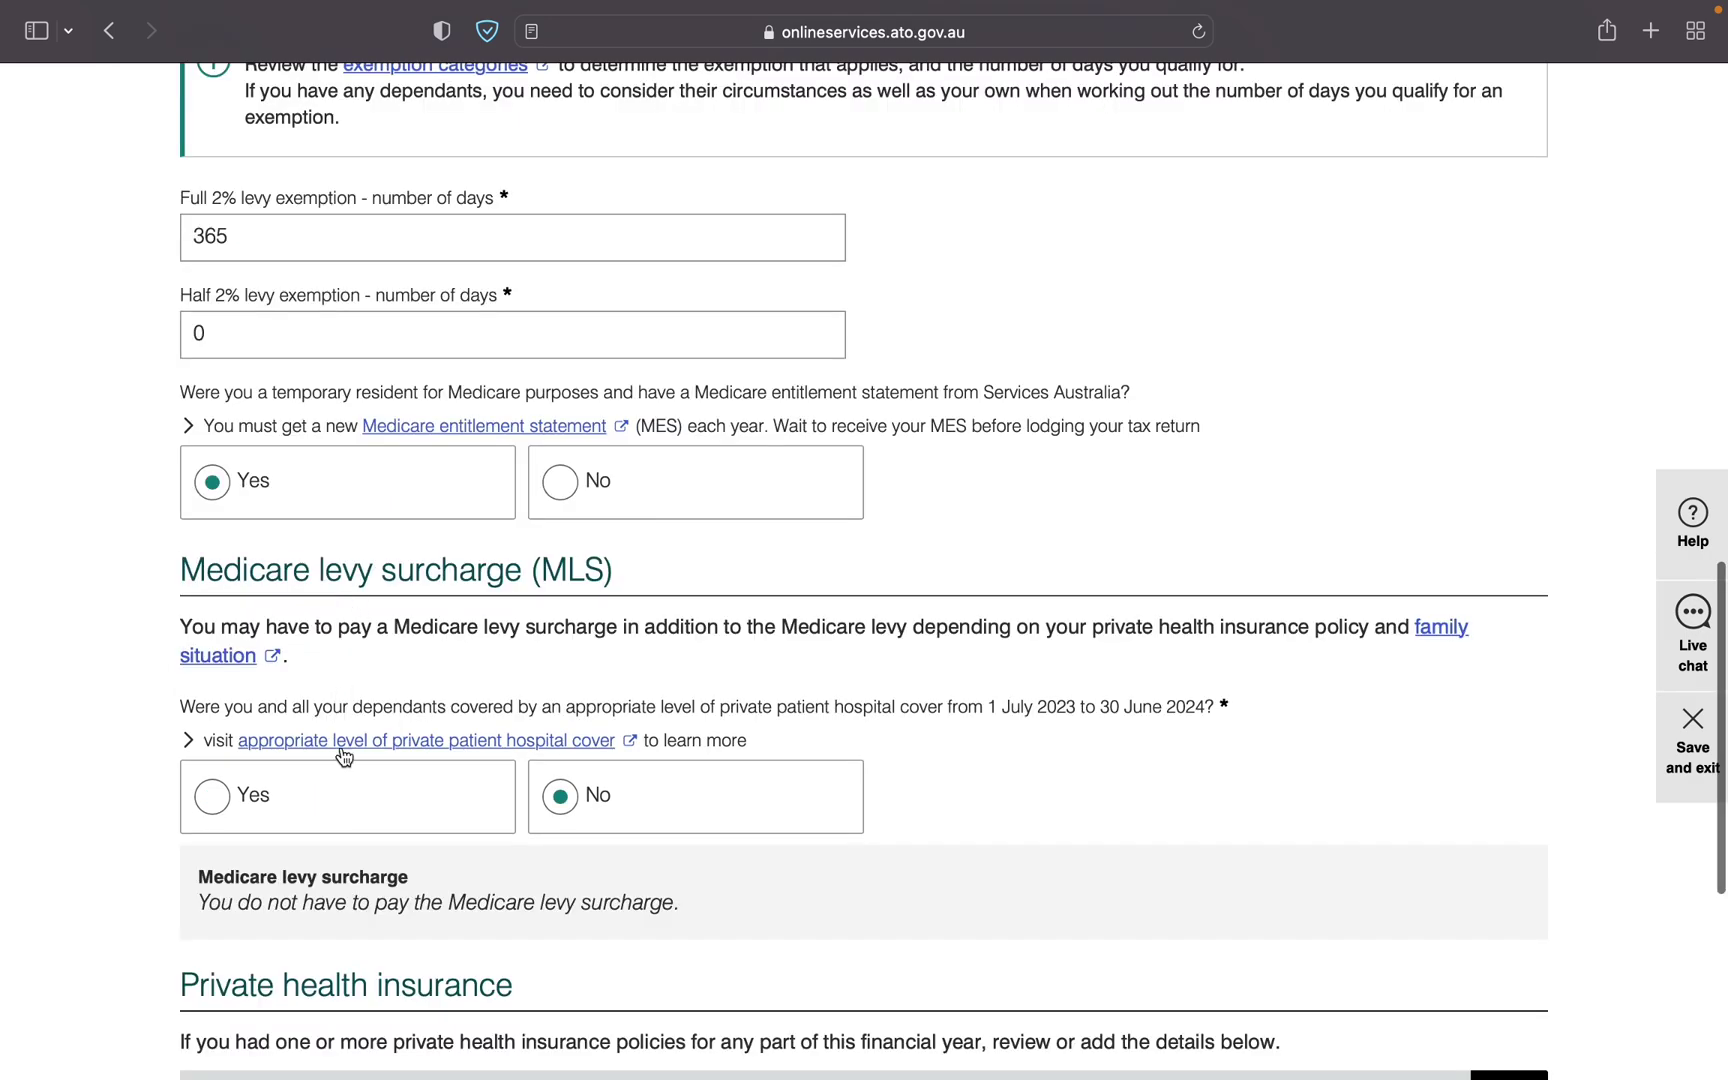
scroll(500, 800, "down", 3)
scroll(628, 843, "down", 1)
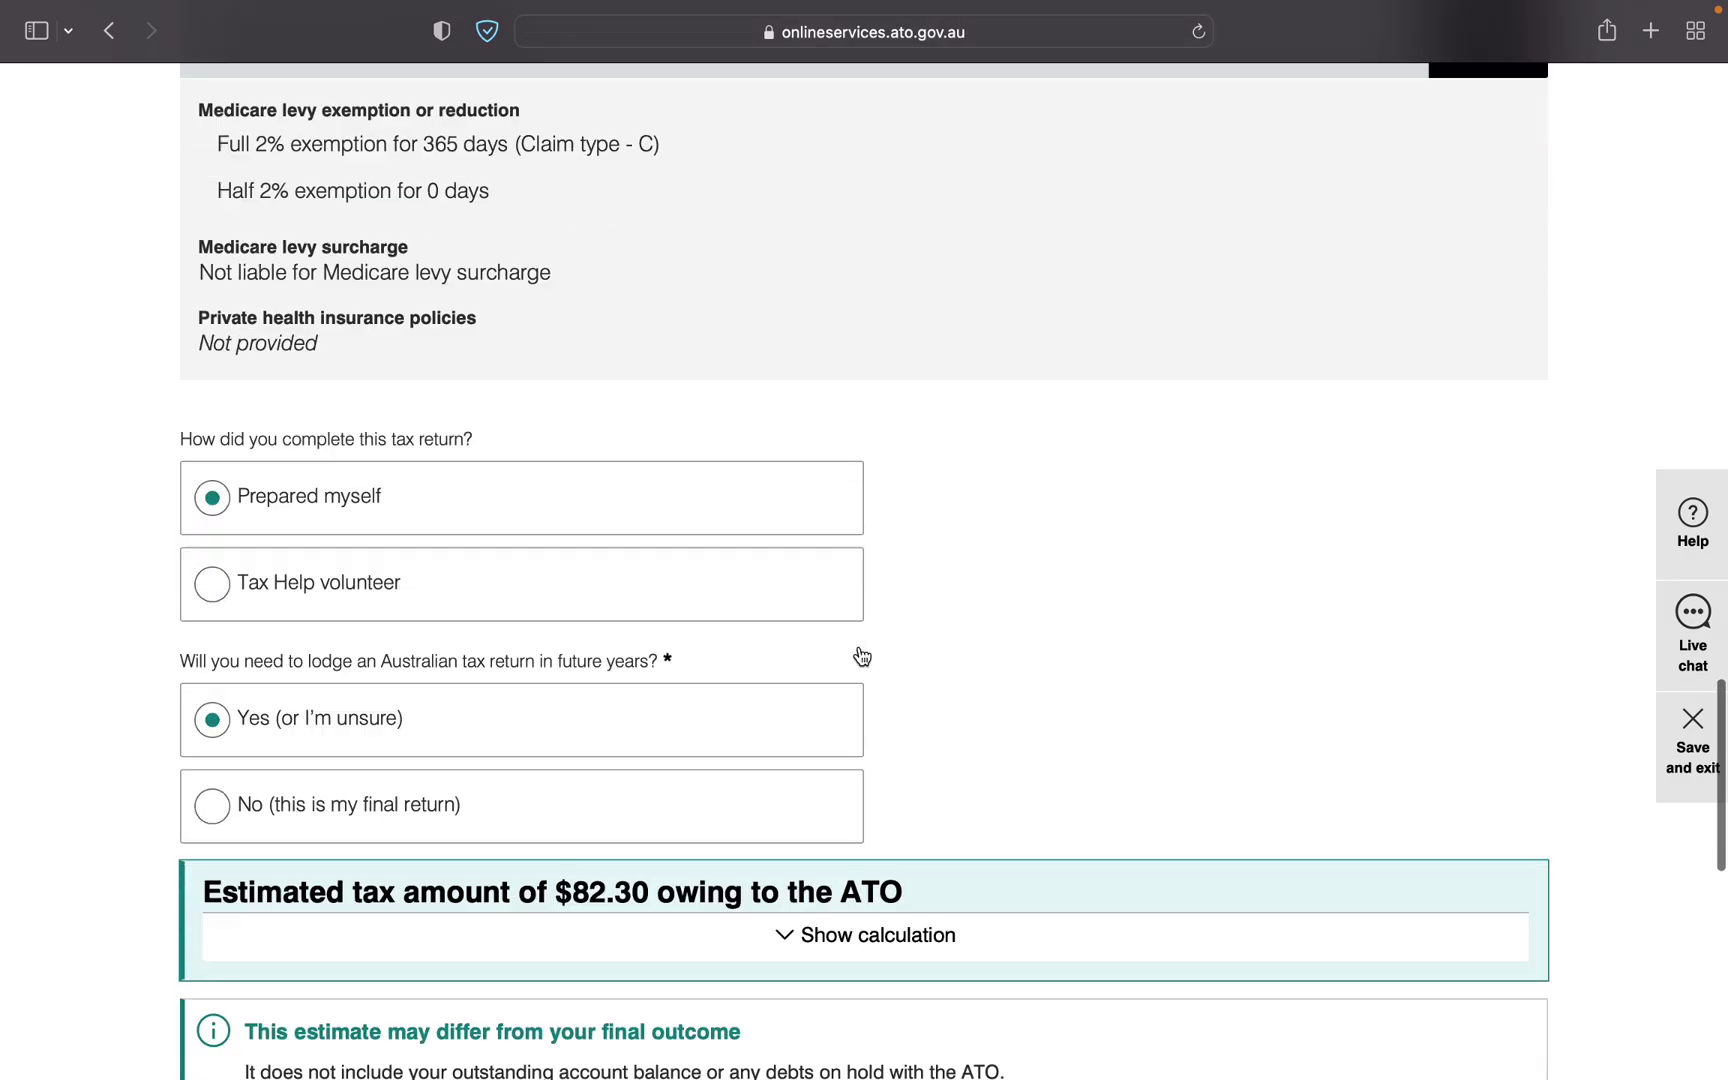
scroll(859, 647, "down", 12)
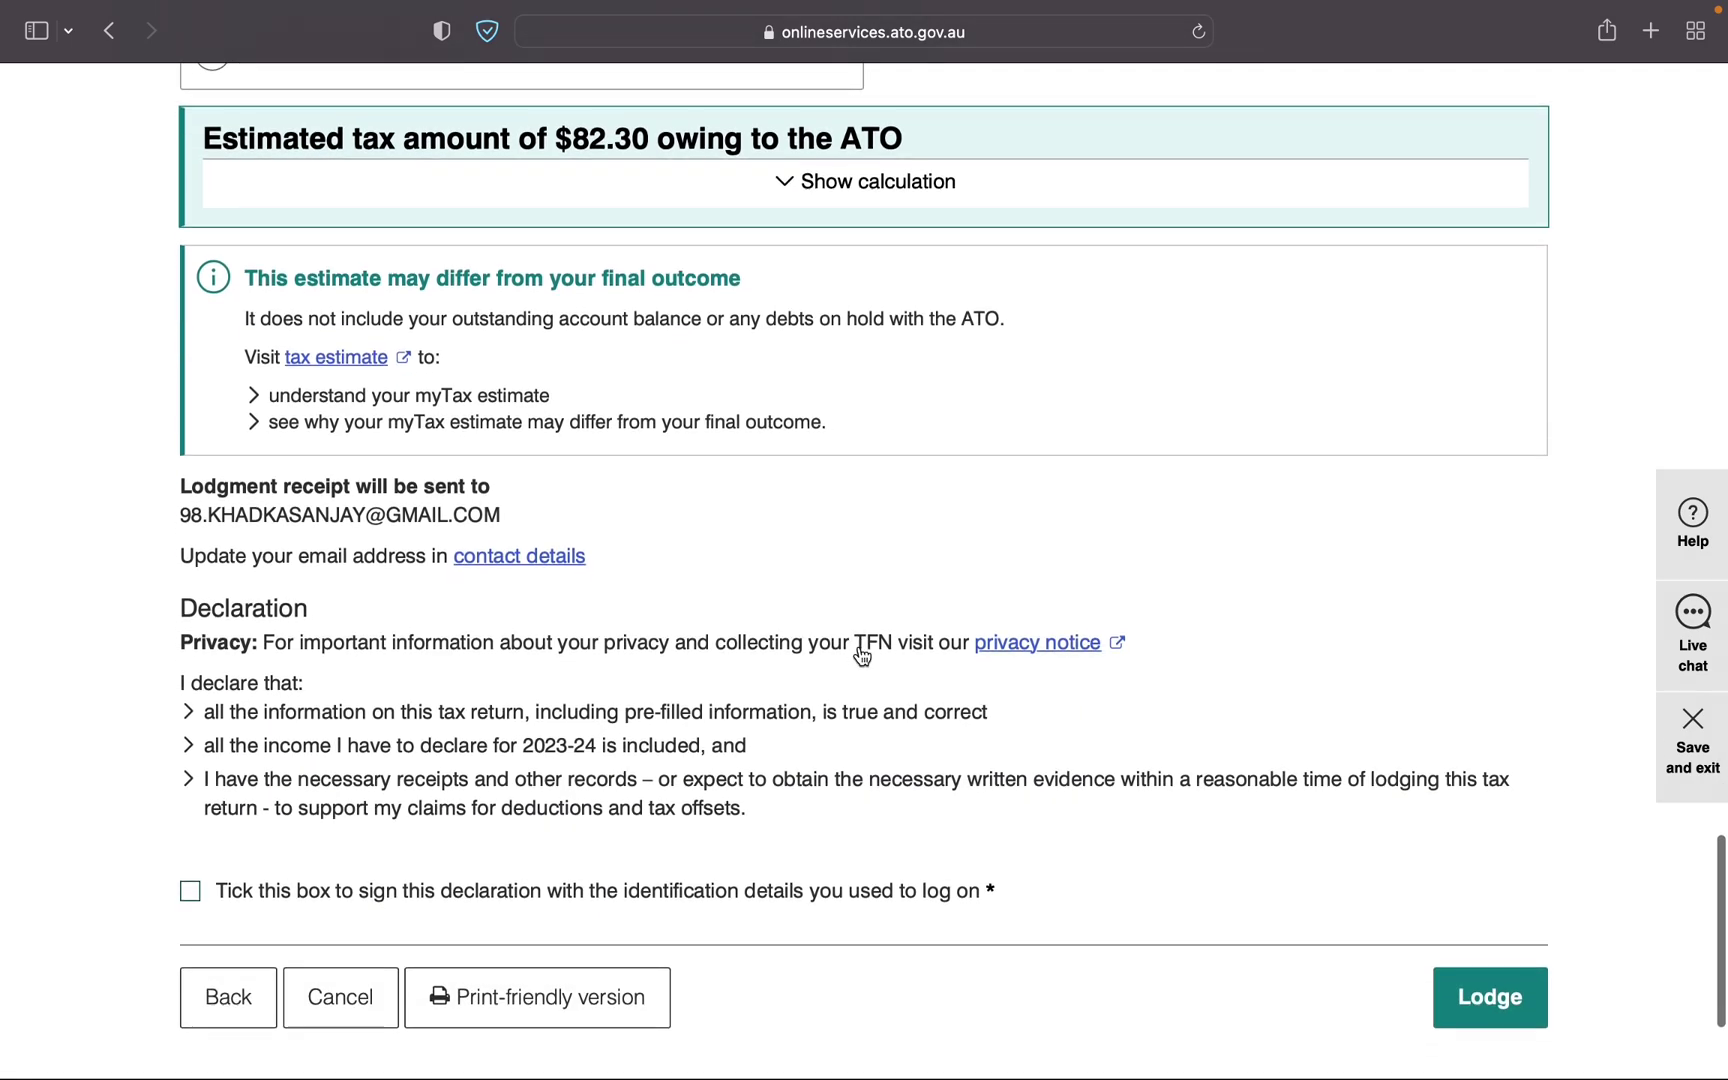
scroll(859, 647, "down", 2)
scroll(859, 647, "up", 1)
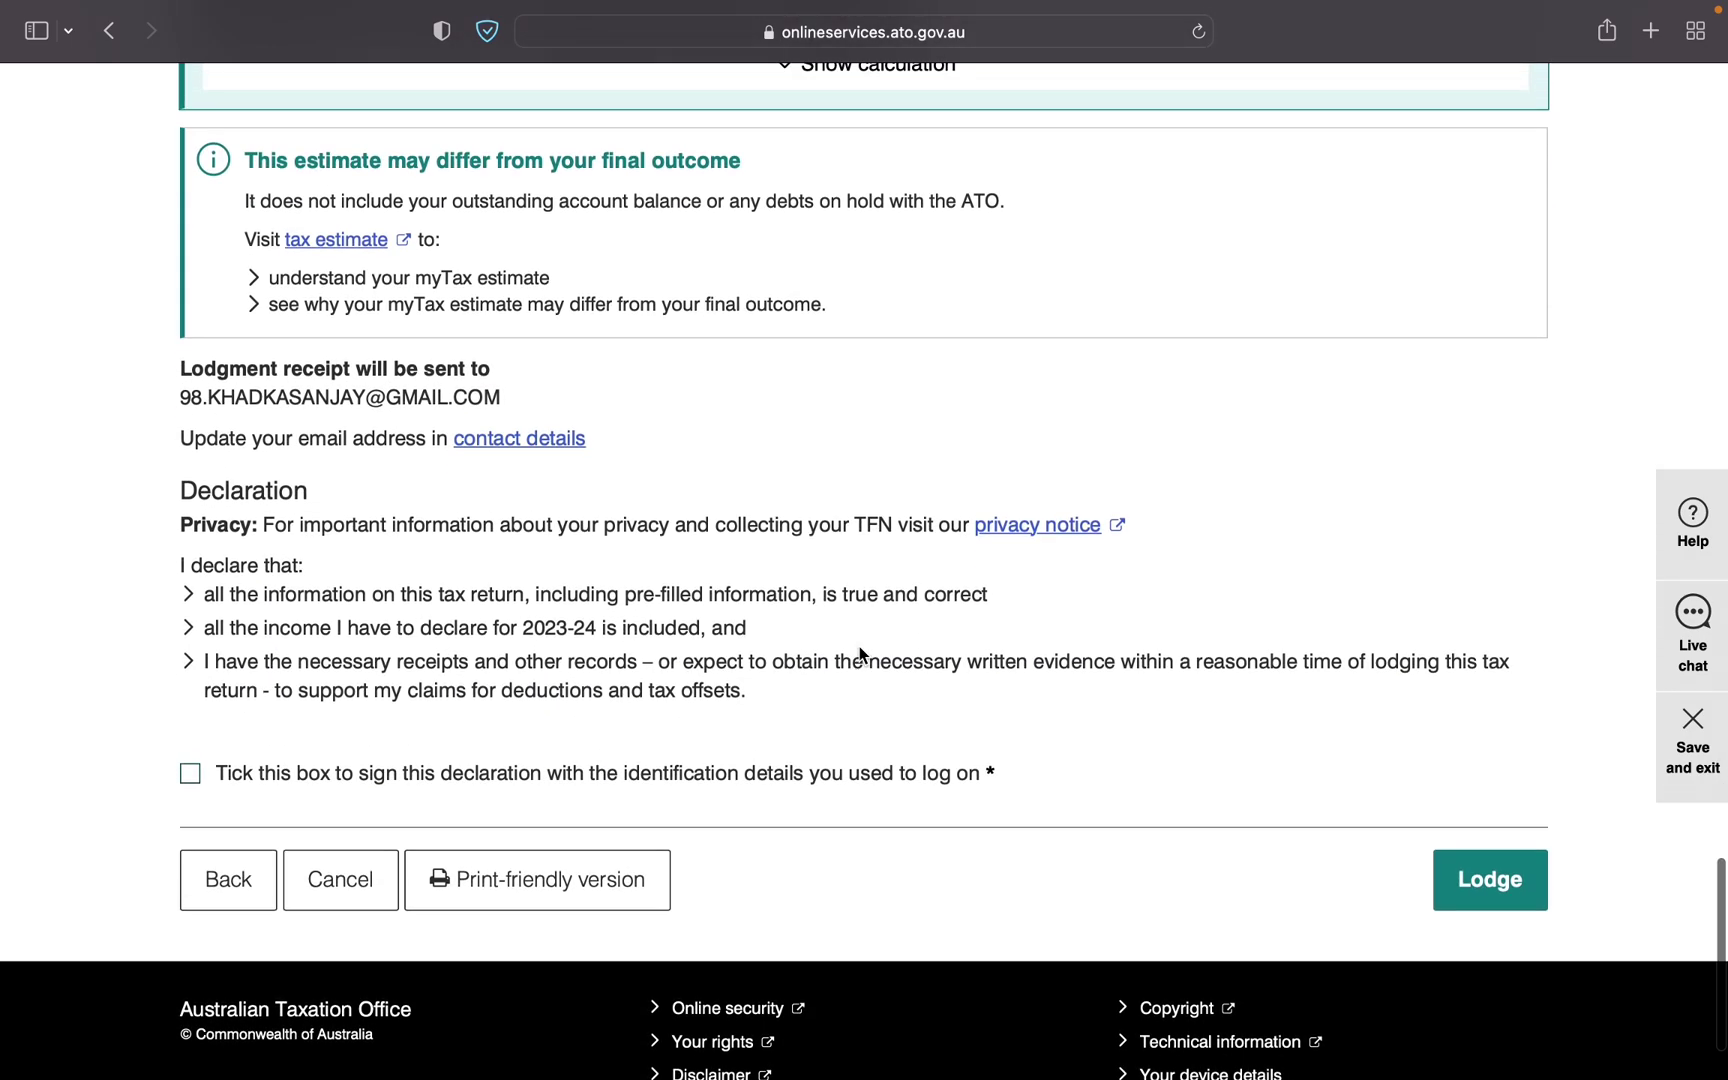